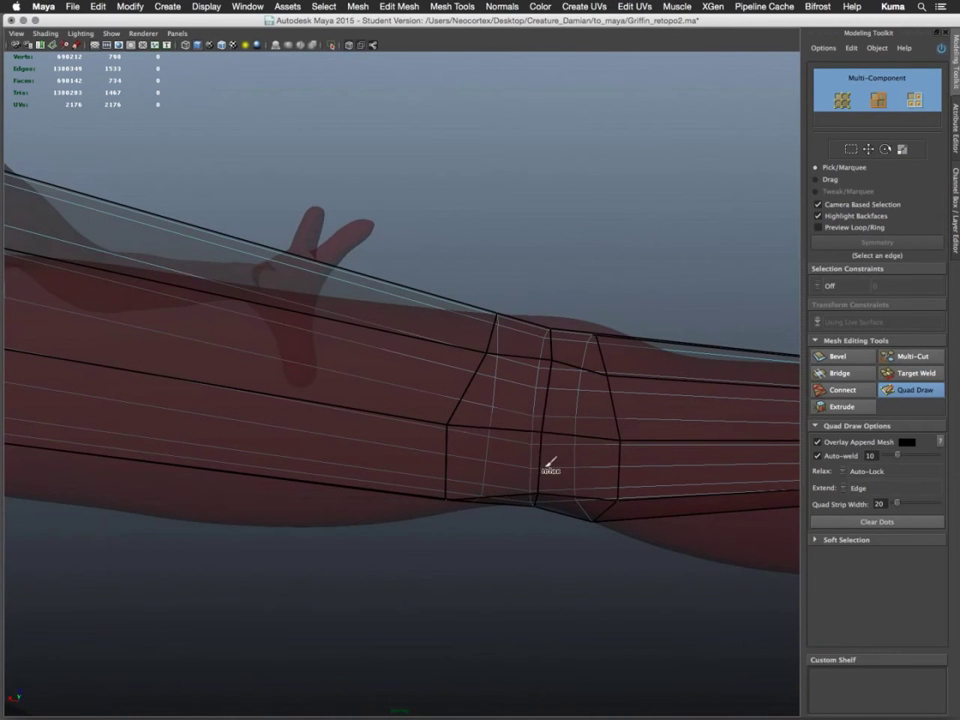
Relax and adjust the edge loops around the wing's narrow middle joint with Quad Draw so they follow the sculpted surface evenly
left_click_drag(547, 432, 559, 339, "alt")
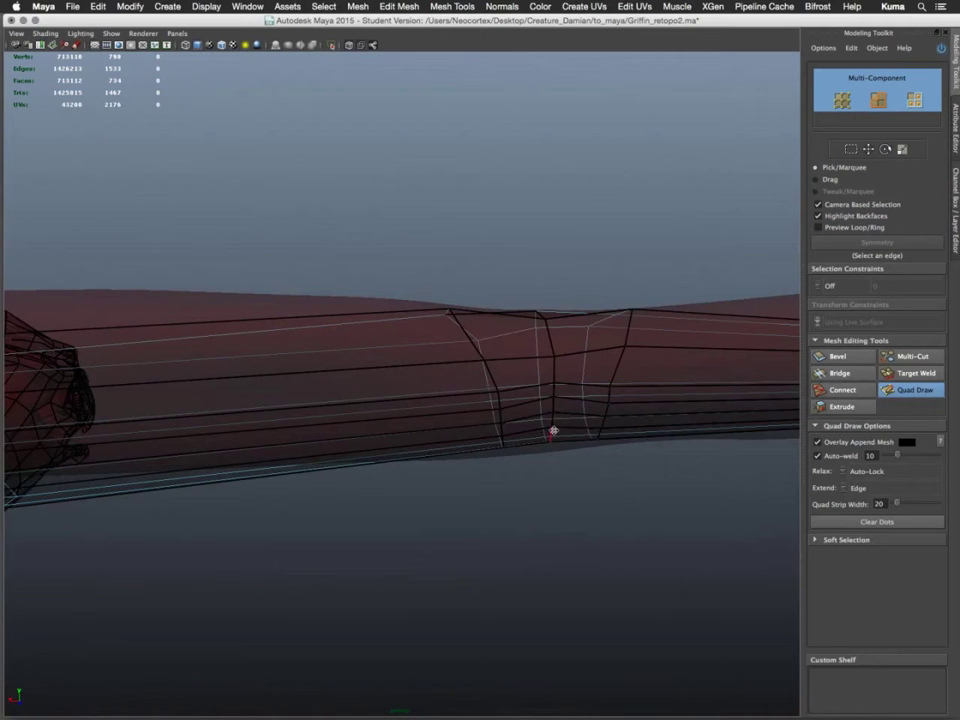
left_click_drag(553, 431, 560, 361, "alt")
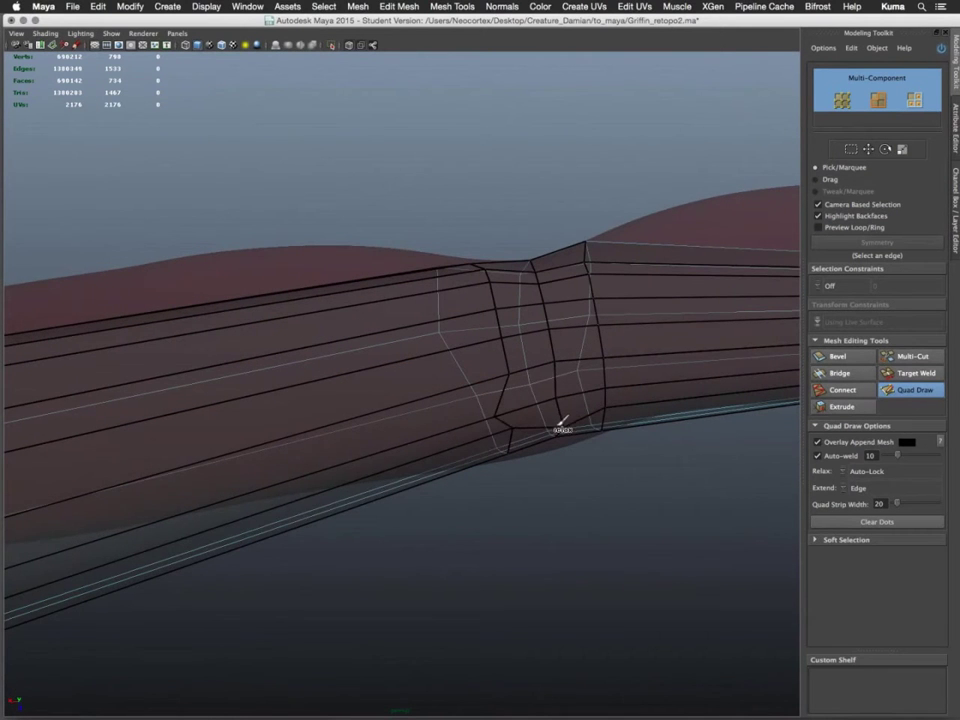
mouse_move(555, 435)
left_mouse_down("alt")
mouse_move(550, 398)
mouse_move(563, 428)
left_mouse_up("alt")
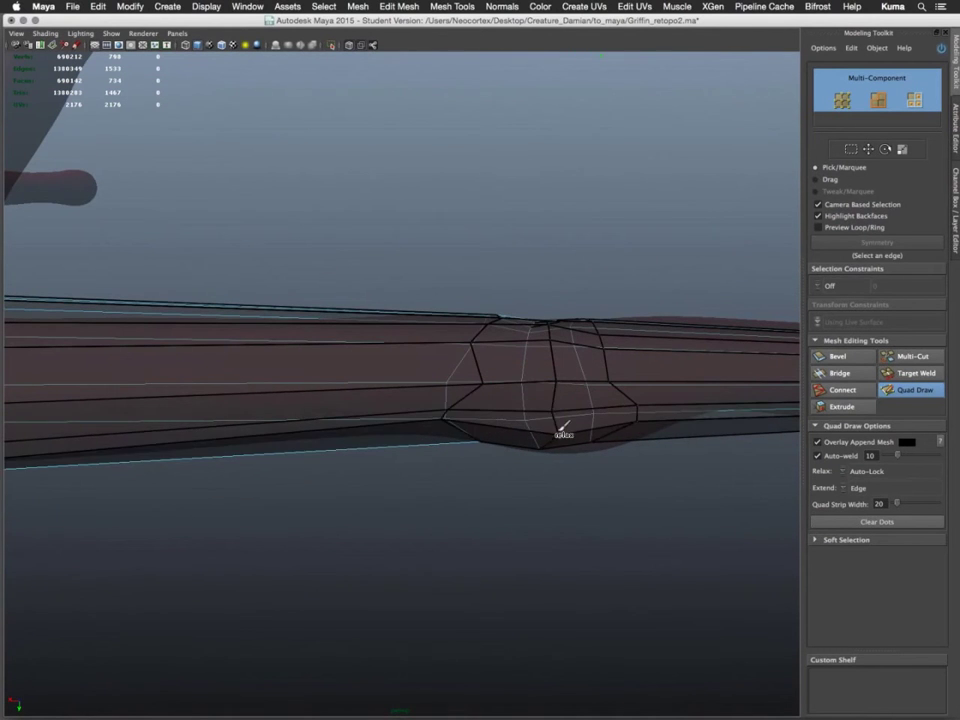
mouse_move(551, 380)
left_mouse_down("alt")
mouse_move(544, 394)
mouse_move(499, 373)
mouse_move(484, 347)
mouse_move(498, 349)
mouse_move(497, 375)
mouse_move(488, 375)
mouse_move(495, 426)
mouse_move(471, 387)
mouse_move(456, 403)
mouse_move(471, 408)
mouse_move(483, 348)
mouse_move(480, 407)
left_mouse_up("alt")
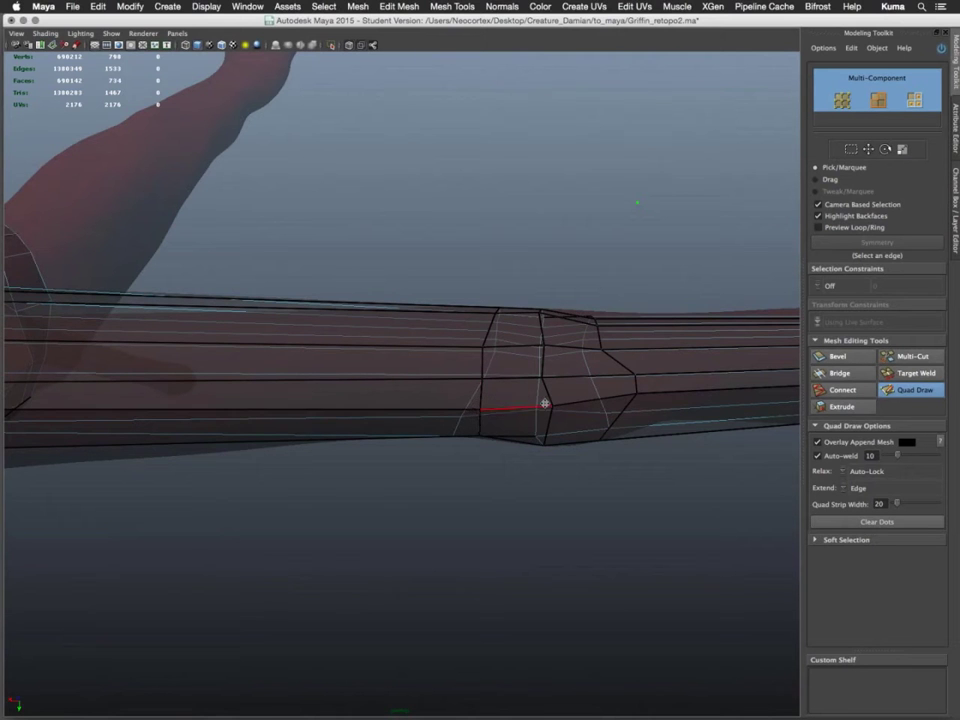
middle_click_drag(545, 403, 392, 388, "alt")
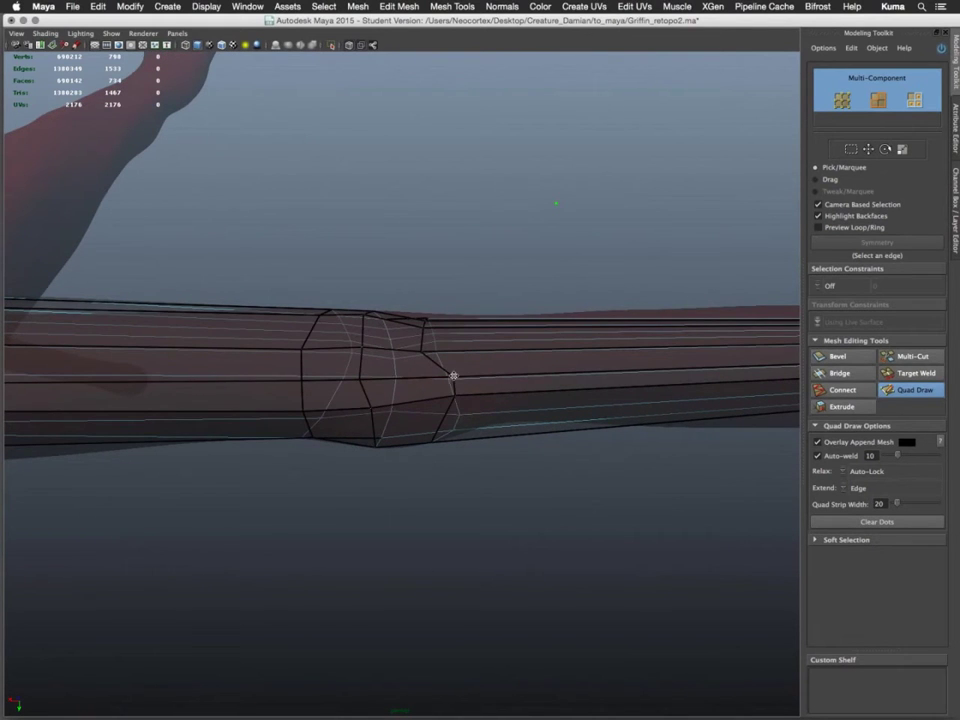
left_click_drag(435, 376, 430, 400)
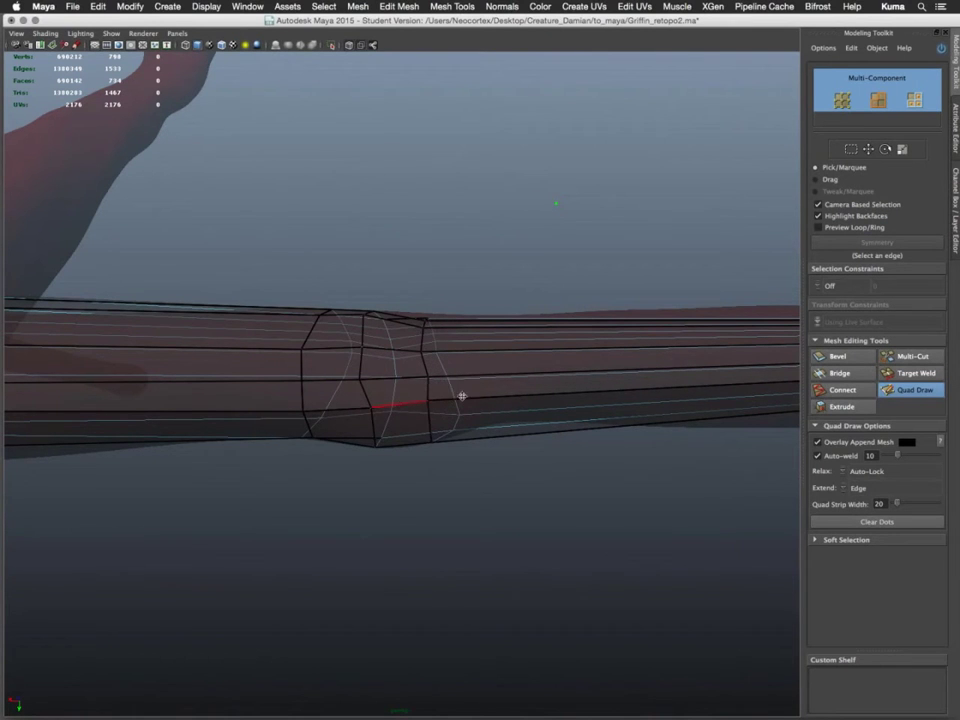
middle_click_drag(462, 396, 500, 386, "alt")
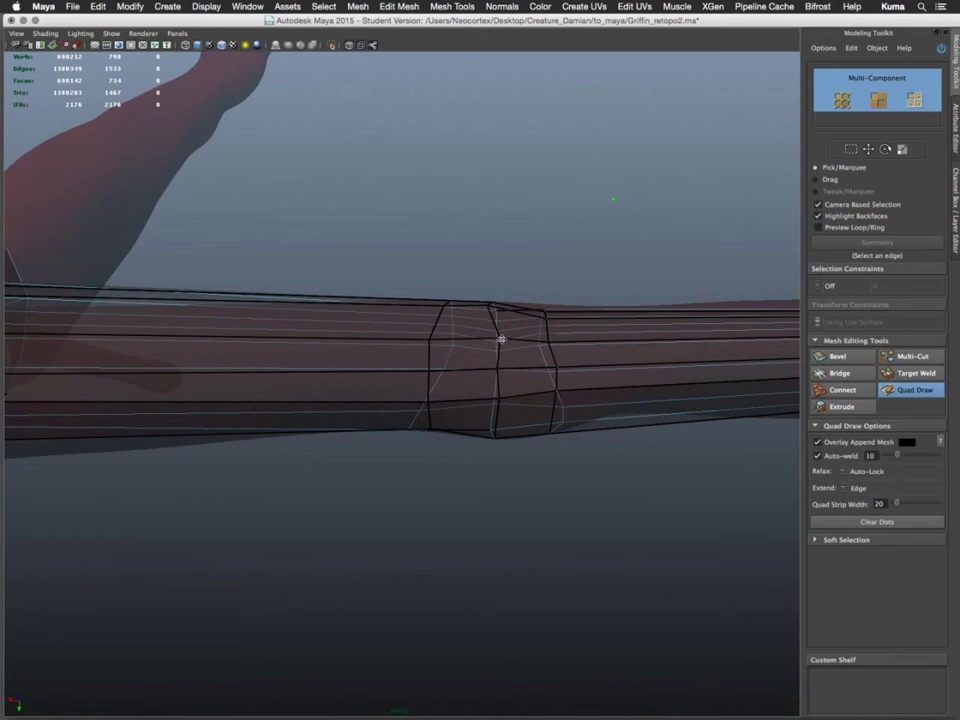
left_click_drag(523, 407, 493, 339, "alt")
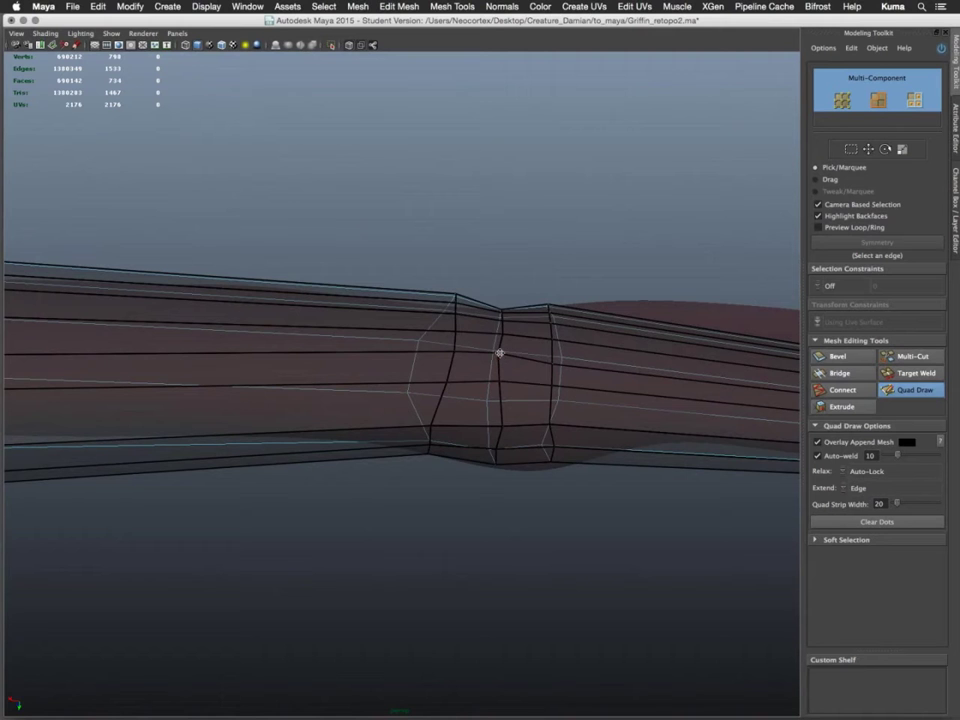
mouse_move(503, 396)
left_mouse_down("alt")
mouse_move(497, 504)
mouse_move(506, 364)
mouse_move(504, 390)
left_mouse_up("alt")
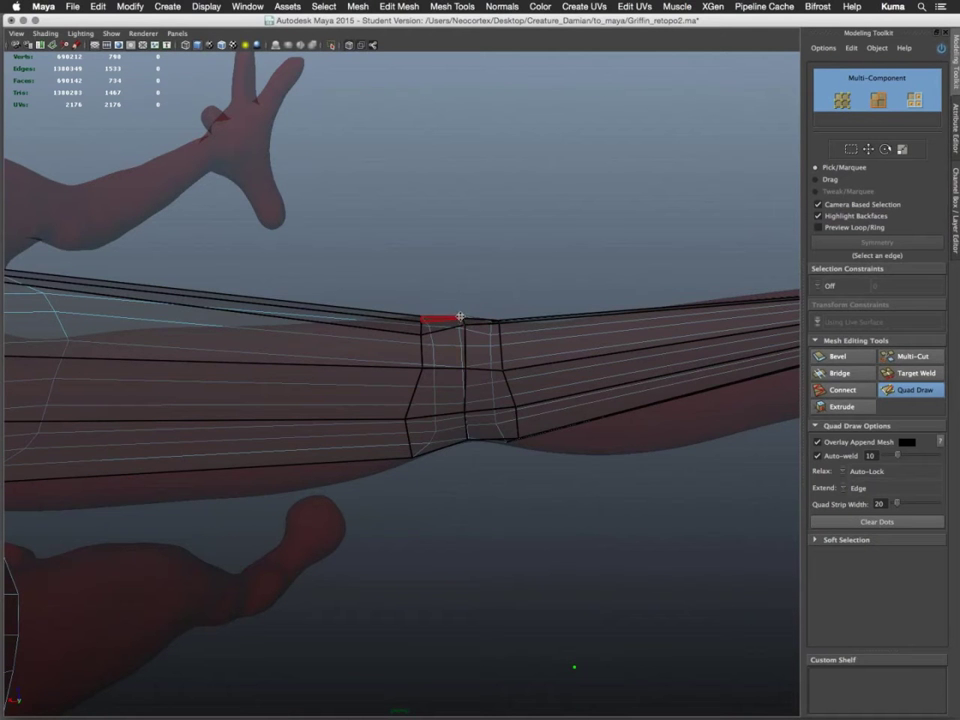
Insert four edge loops around the wing, two along the inner section and two along the outer section beyond the joint
mouse_move(482, 332)
left_mouse_down("alt")
mouse_move(568, 343)
mouse_move(439, 317)
mouse_move(442, 348)
mouse_move(450, 302)
mouse_move(455, 320)
mouse_move(448, 315)
mouse_move(529, 313)
mouse_move(444, 311)
mouse_move(467, 317)
mouse_move(446, 321)
mouse_move(553, 317)
mouse_move(452, 317)
mouse_move(506, 317)
left_mouse_up("alt")
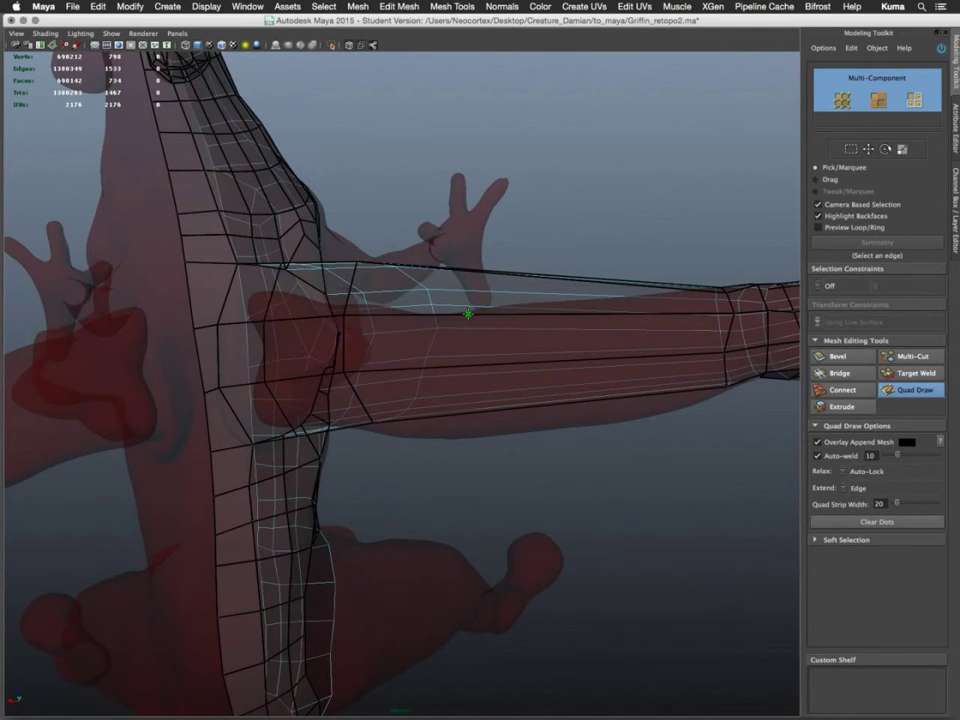
left_click(497, 316, "ctrl")
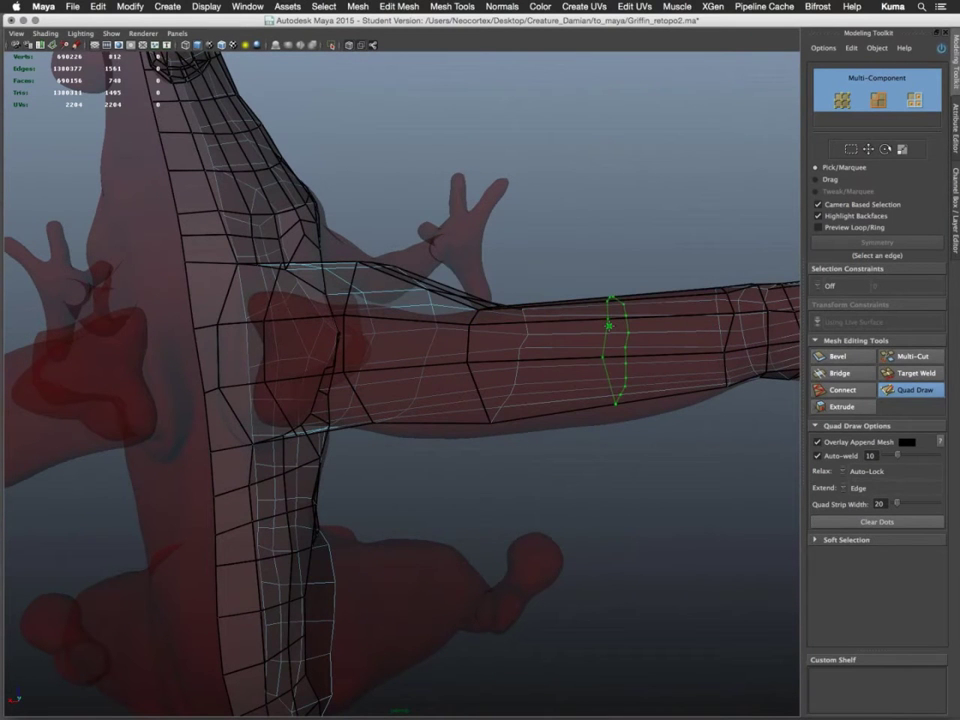
left_click(609, 326, "ctrl")
left_click_drag(649, 317, 188, 335, "alt")
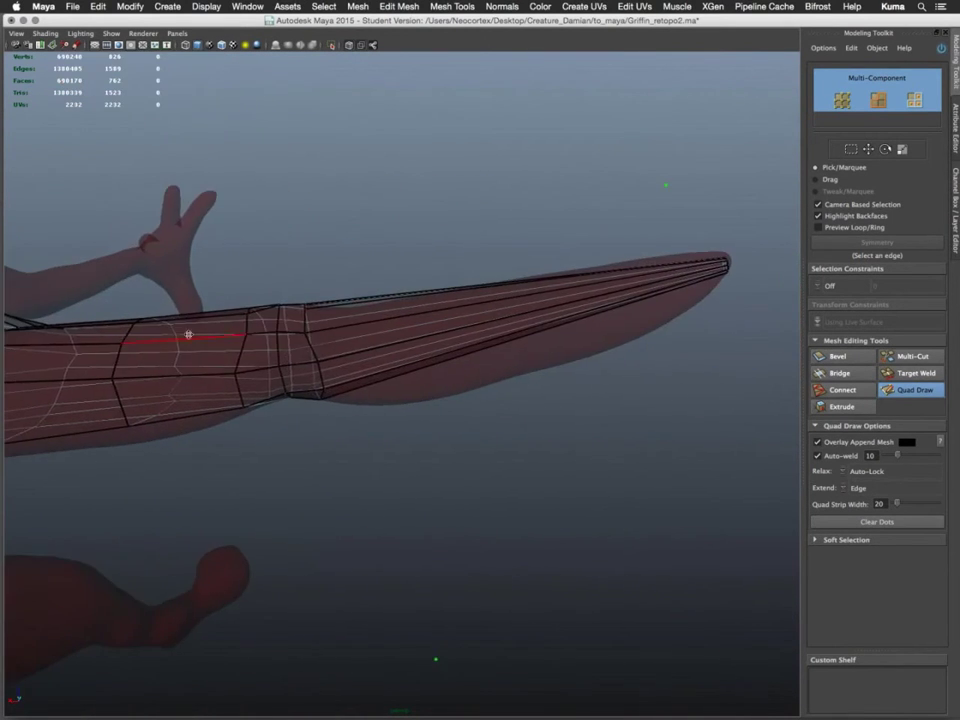
left_click(388, 322, "ctrl")
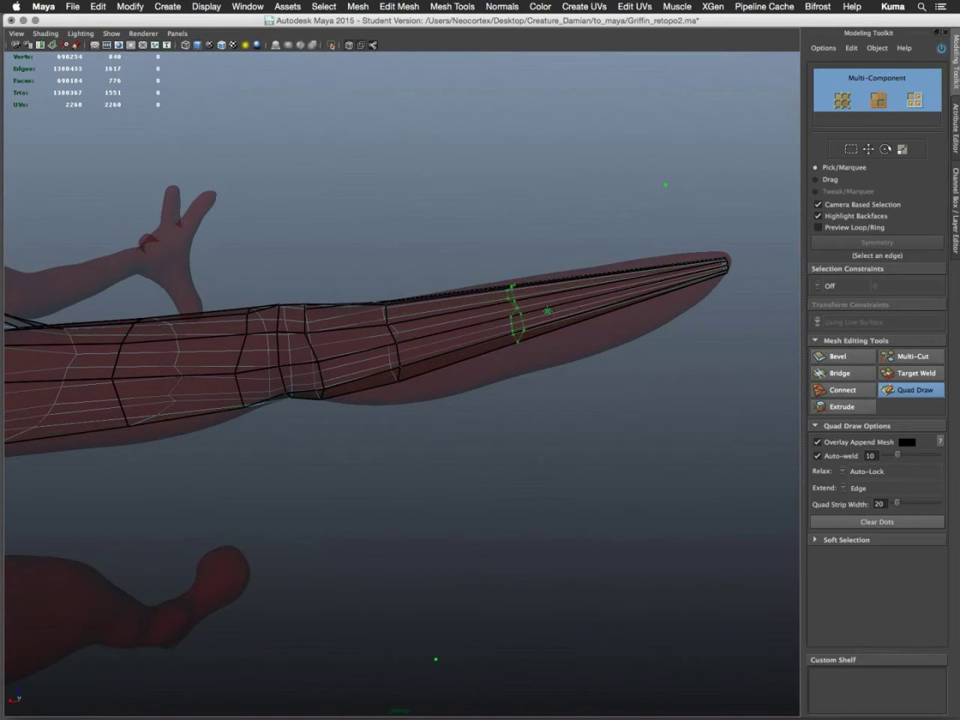
left_click(577, 302, "ctrl")
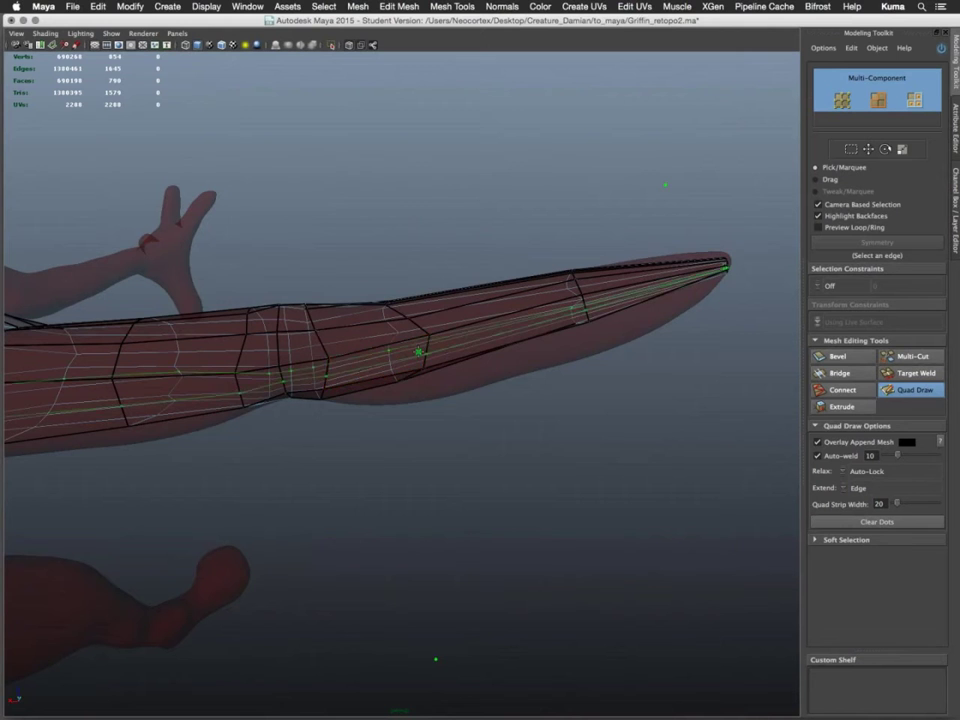
Relax the two new outer-wing edge loops and pull the mesh's lower edge towards the wing's sculpted outline
left_click_drag(429, 343, 428, 383, "alt")
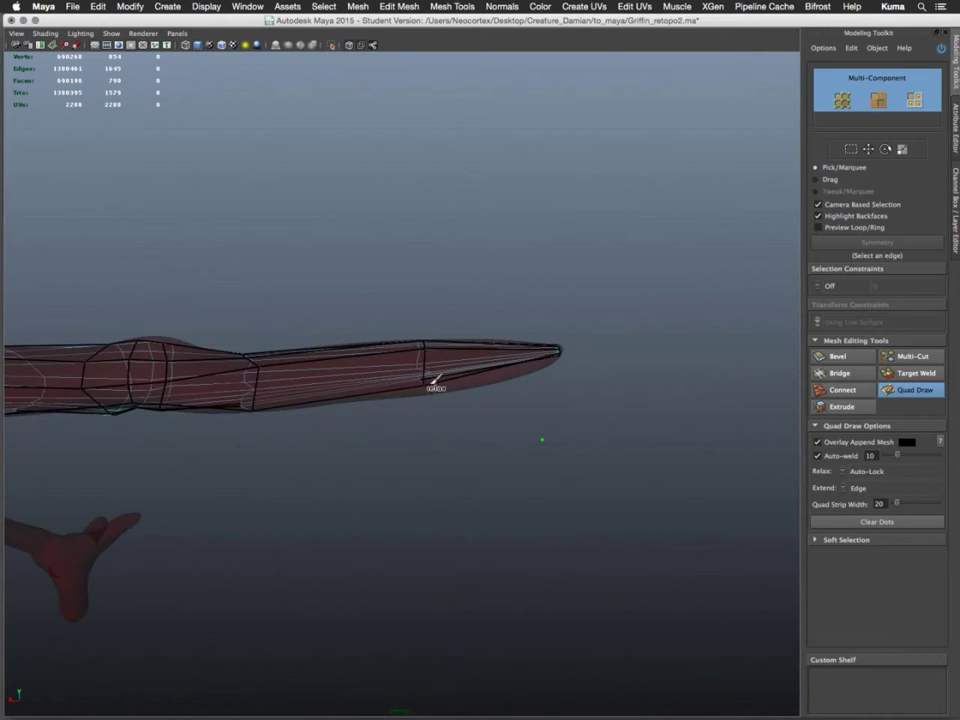
mouse_move(430, 469)
left_mouse_down("alt")
mouse_move(435, 499)
mouse_move(435, 407)
mouse_move(437, 422)
left_mouse_up("alt")
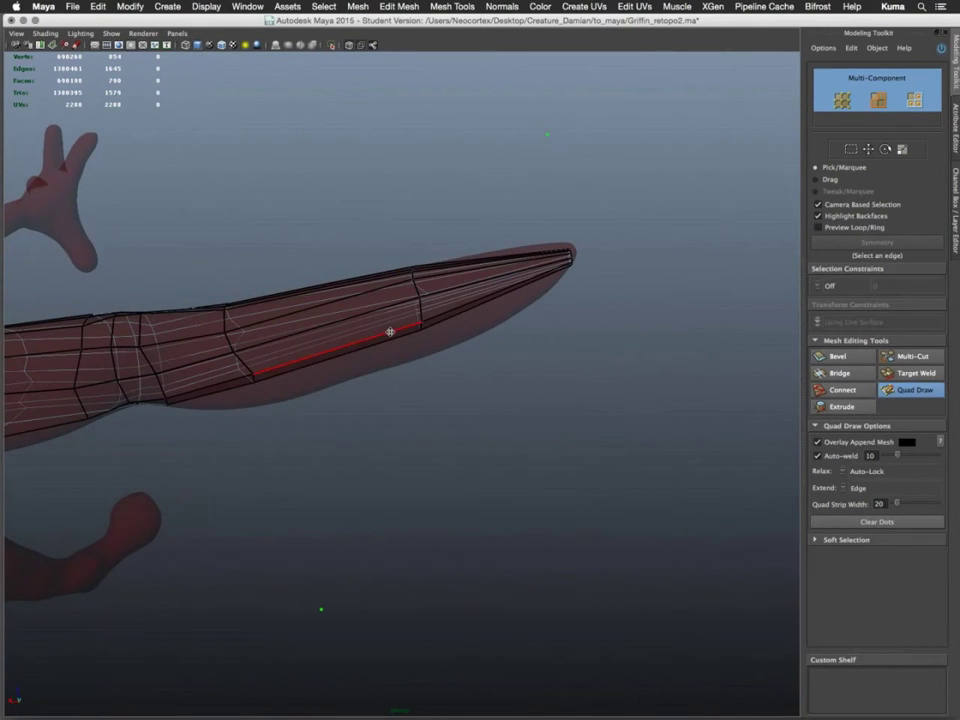
mouse_move(399, 355)
left_mouse_down()
mouse_move(394, 242)
mouse_move(392, 401)
left_mouse_up()
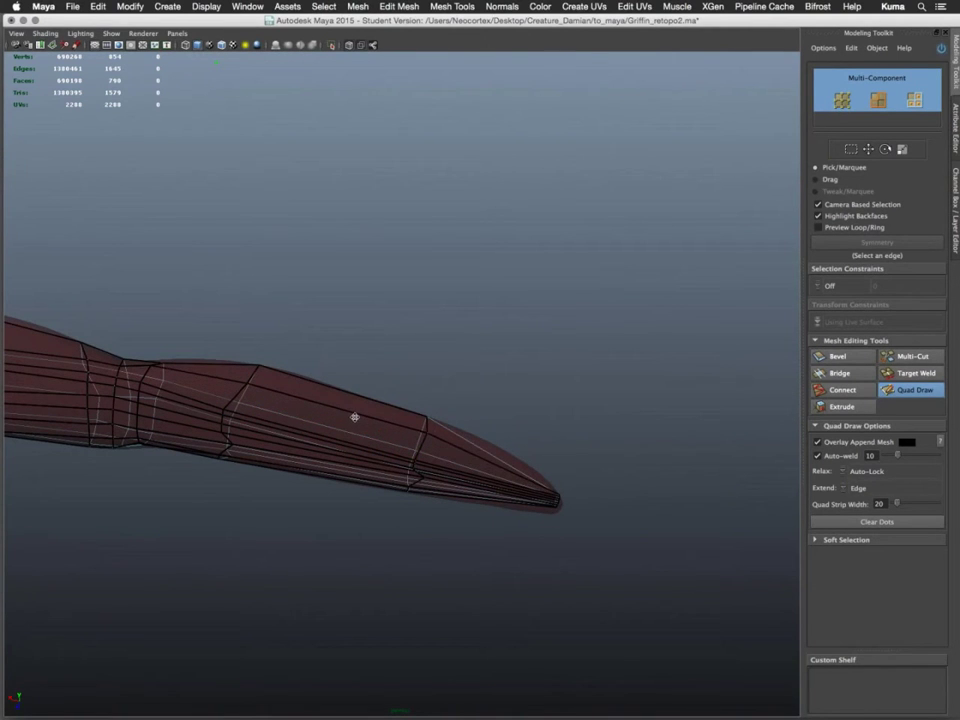
Insert an edge loop midway between the two outer-wing loops and relax the outer wing mesh onto the sculpted surface
mouse_move(364, 435)
left_mouse_down("alt")
mouse_move(367, 422)
mouse_move(359, 423)
left_mouse_up("alt")
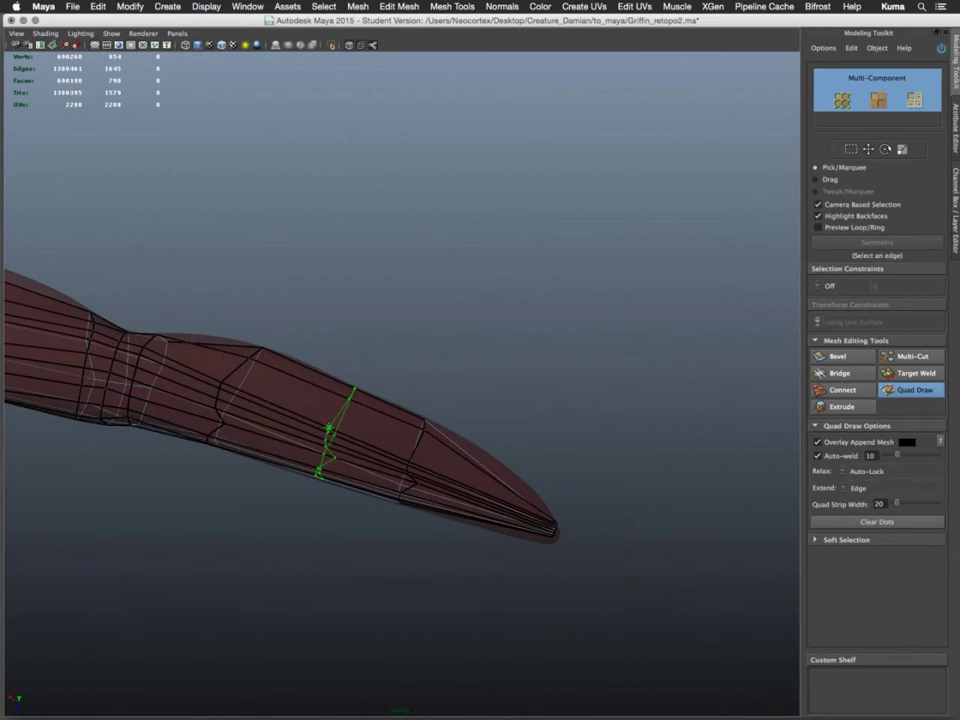
left_click(328, 428, "ctrl")
middle_click_drag(332, 435, 429, 433, "alt")
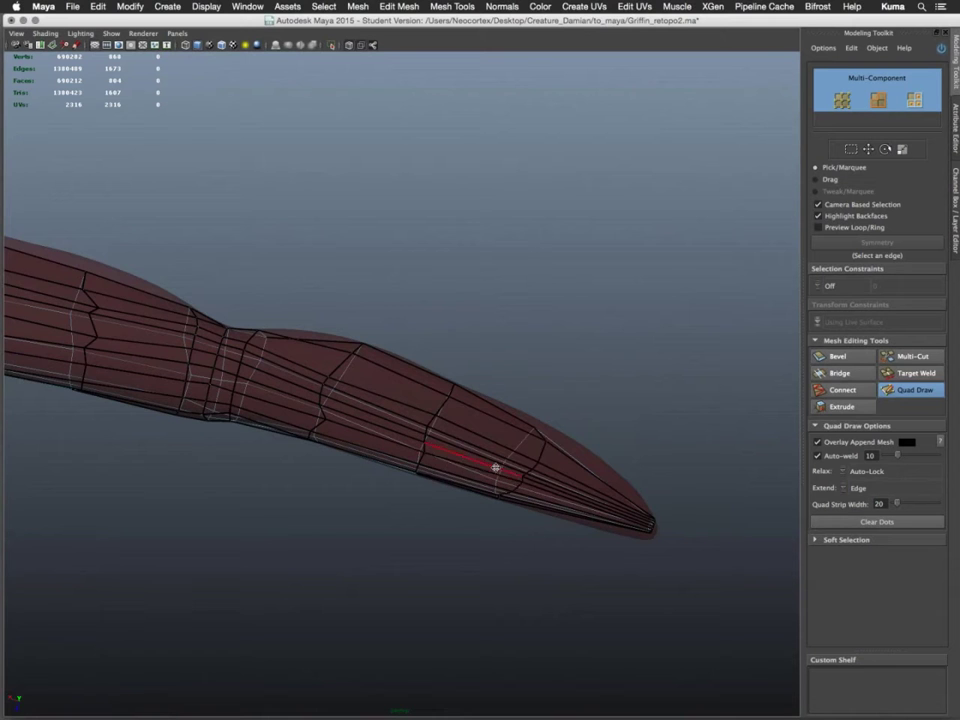
left_click_drag(495, 463, 401, 405, "alt")
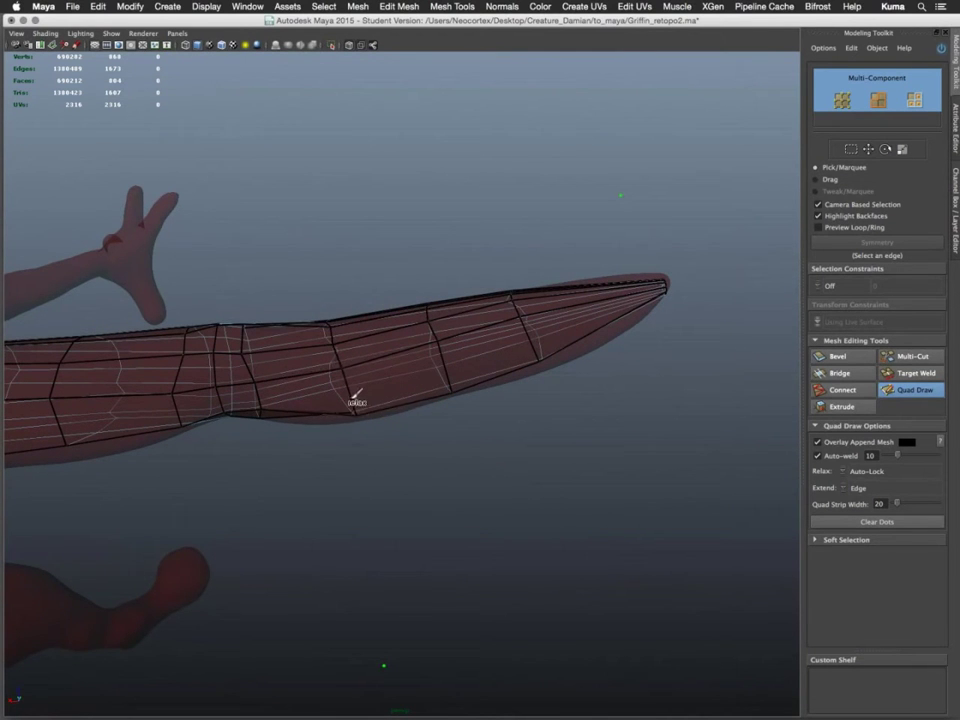
mouse_move(459, 407)
left_mouse_down("alt")
mouse_move(459, 253)
mouse_move(364, 381)
left_mouse_up("alt")
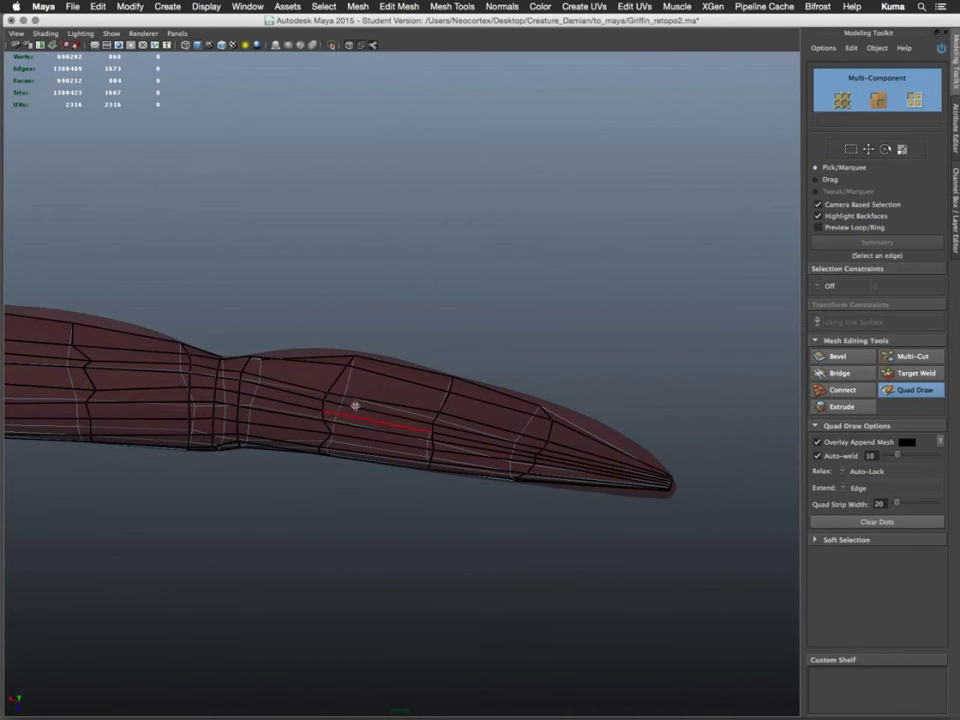
left_click_drag(356, 405, 405, 328, "alt")
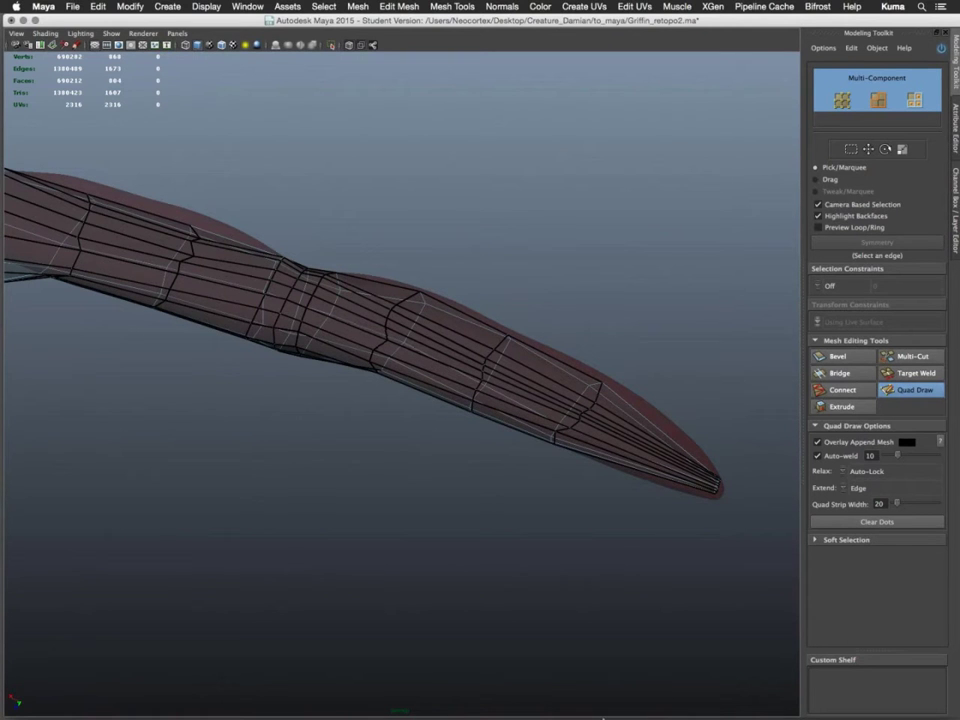
mouse_move(598, 706)
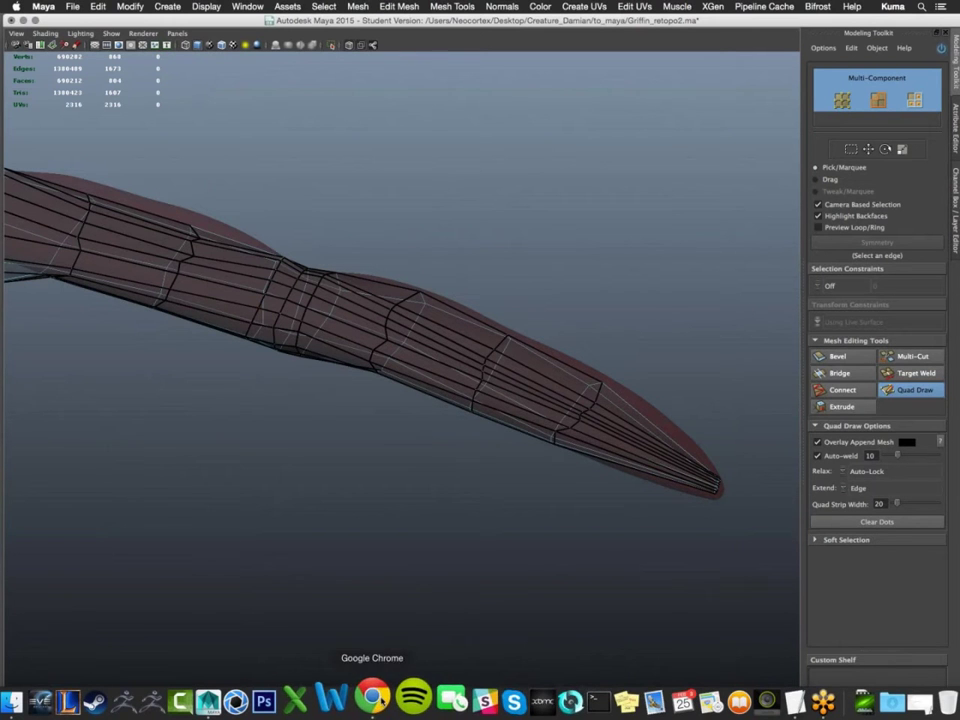
right_click(372, 695)
left_click(378, 650)
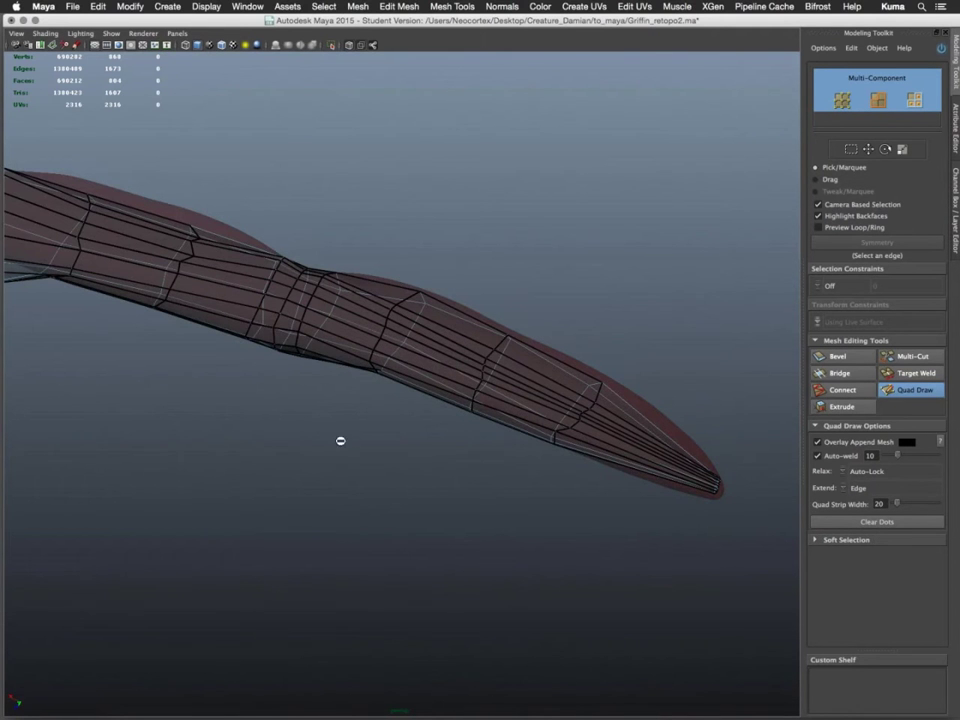
Relax the inner wing's edge loops between the joint and the shoulder so the mesh conforms to the sculpt
mouse_move(340, 440)
left_mouse_down("alt")
mouse_move(347, 454)
mouse_move(364, 435)
mouse_move(356, 440)
mouse_move(334, 414)
mouse_move(619, 450)
mouse_move(587, 396)
left_mouse_up("alt")
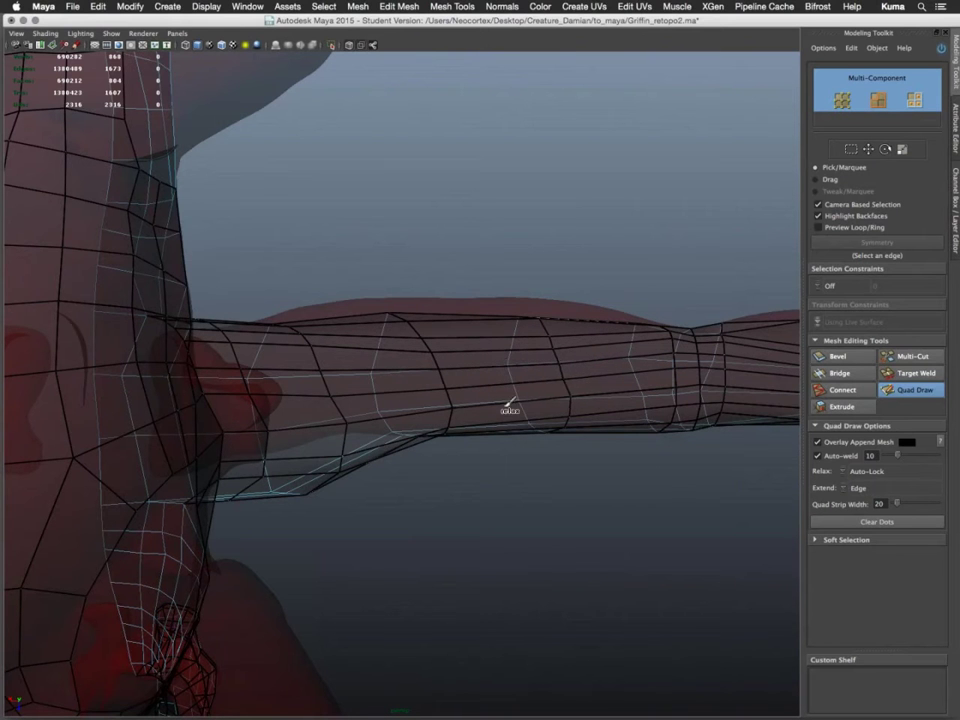
left_click_drag(506, 390, 477, 366, "alt")
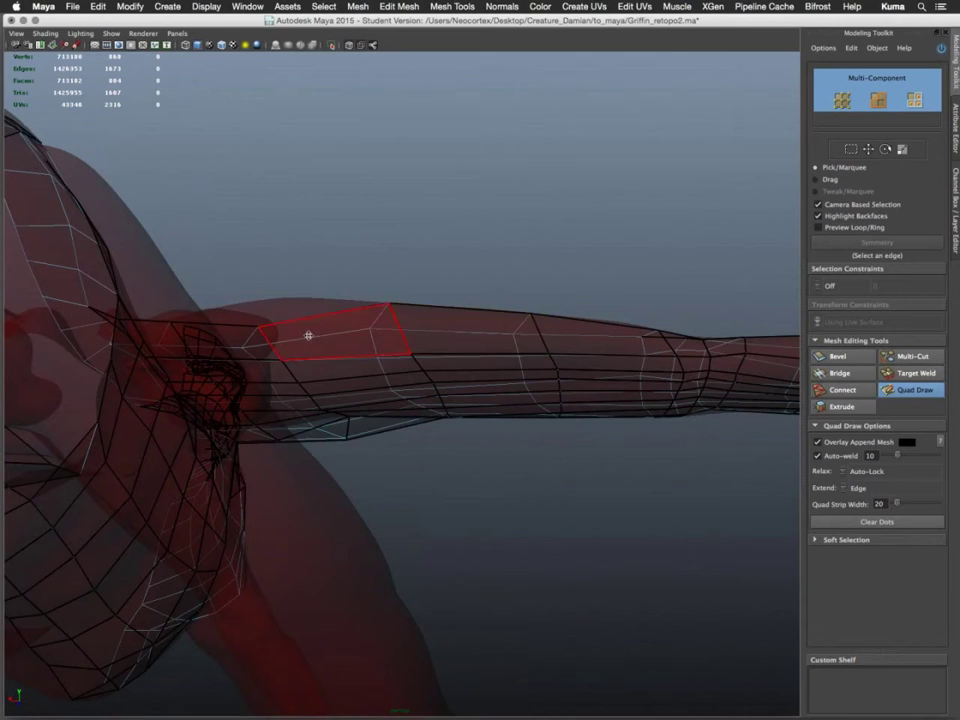
mouse_move(311, 334)
left_mouse_down("alt")
mouse_move(356, 364)
mouse_move(343, 348)
mouse_move(363, 385)
mouse_move(444, 388)
mouse_move(439, 407)
mouse_move(512, 390)
mouse_move(421, 390)
mouse_move(428, 514)
left_mouse_up("alt")
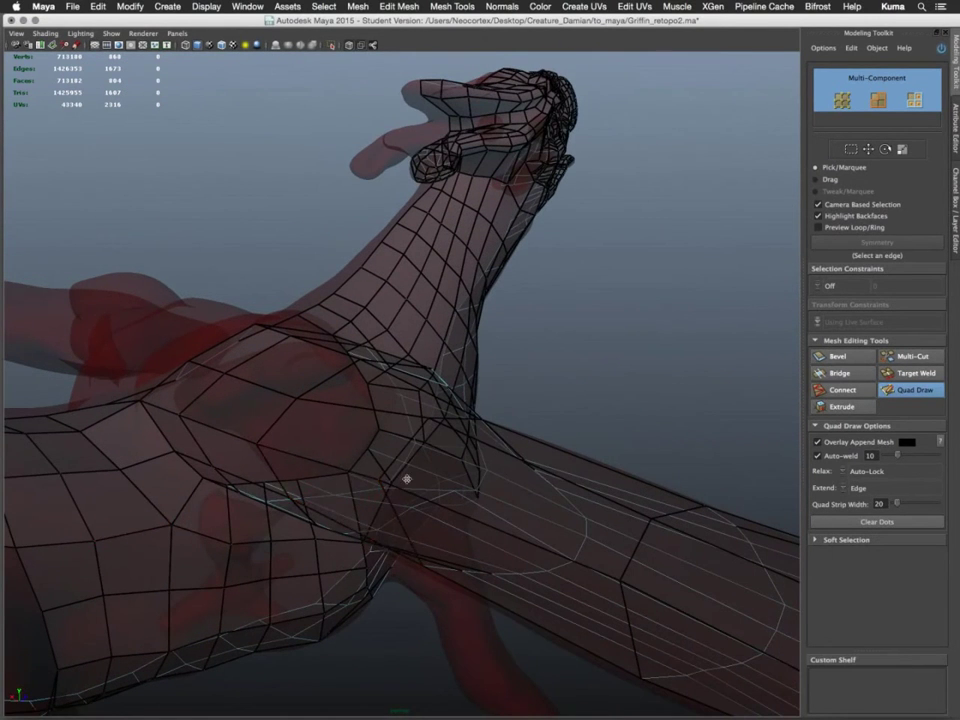
left_click_drag(407, 478, 447, 480, "alt")
mouse_move(362, 482)
left_mouse_down("alt")
mouse_move(448, 491)
mouse_move(420, 452)
mouse_move(384, 467)
mouse_move(375, 441)
mouse_move(397, 455)
left_mouse_up("alt")
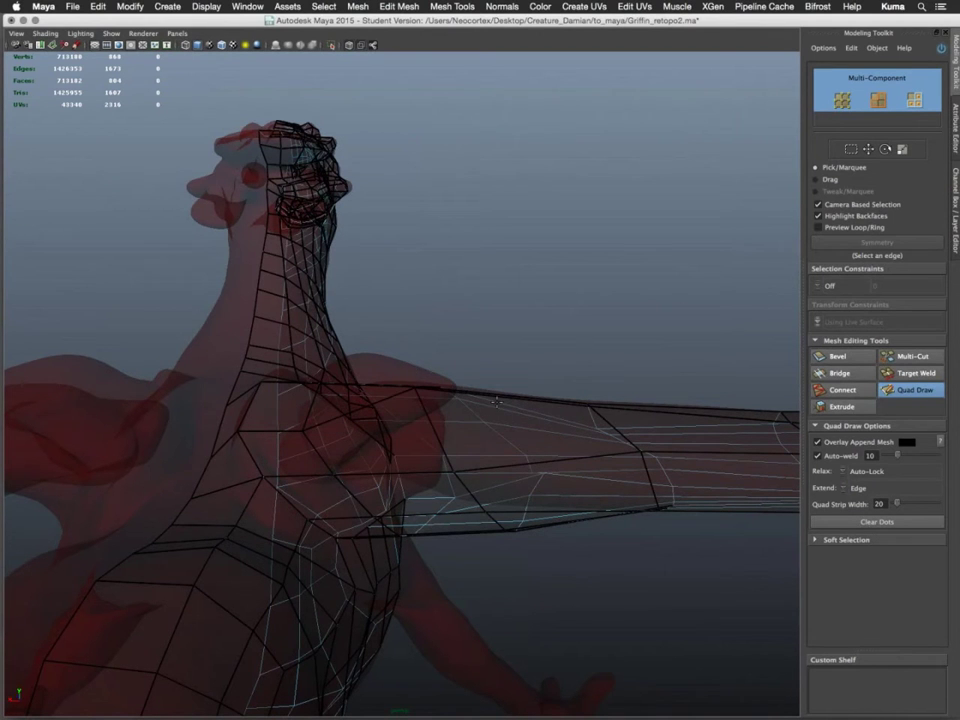
Hide the body display layer so only the wings and eyes sculpt remains under the retopology mesh
key("ctrl+a")
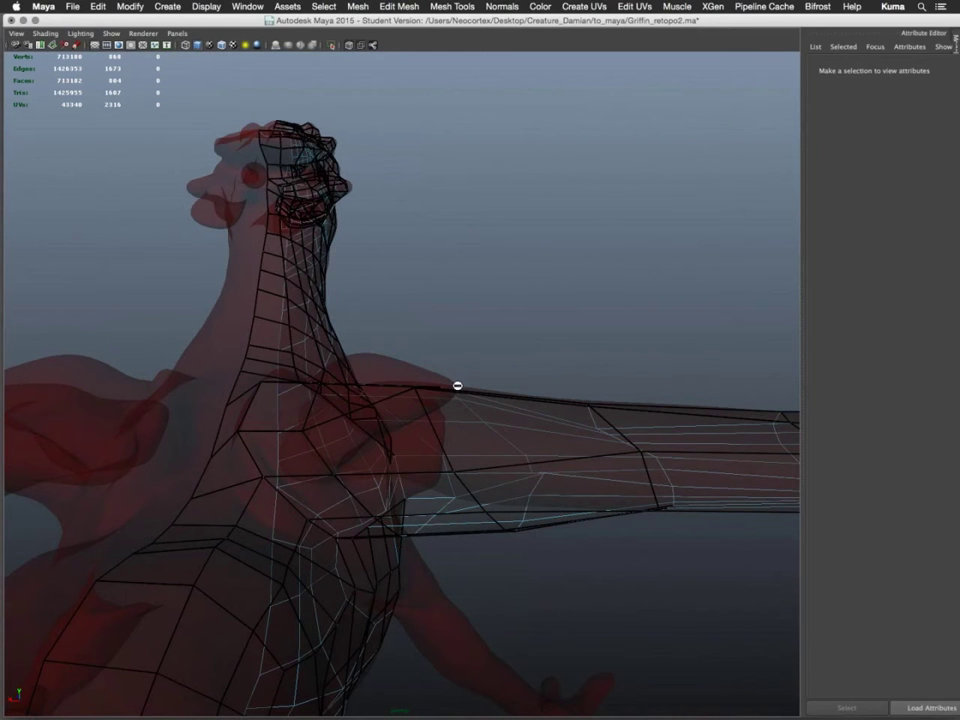
key("ctrl+a")
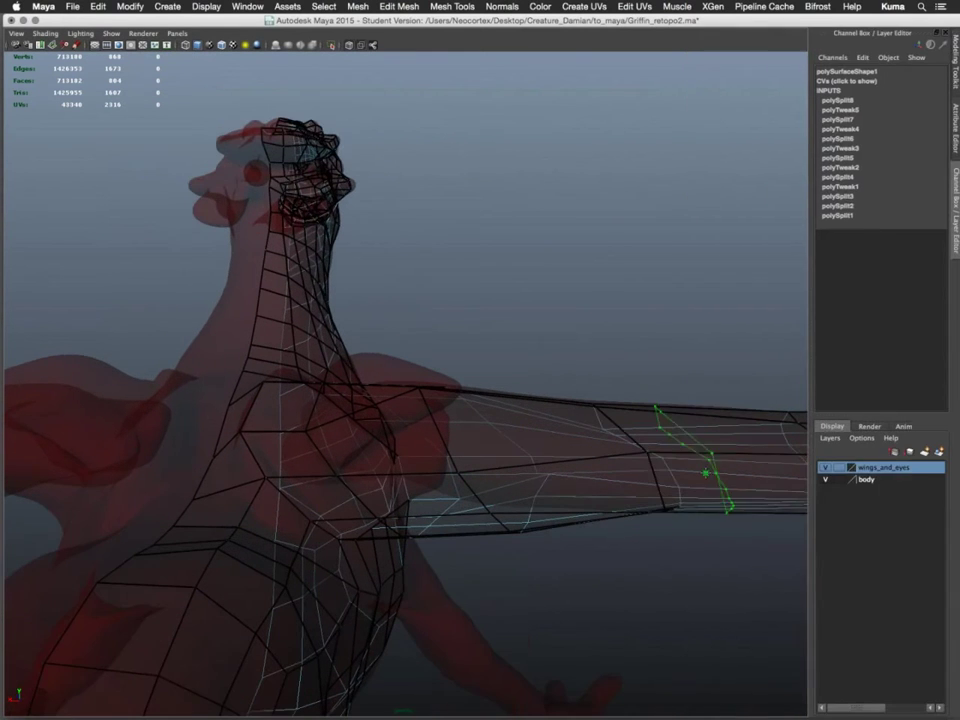
left_click(828, 481)
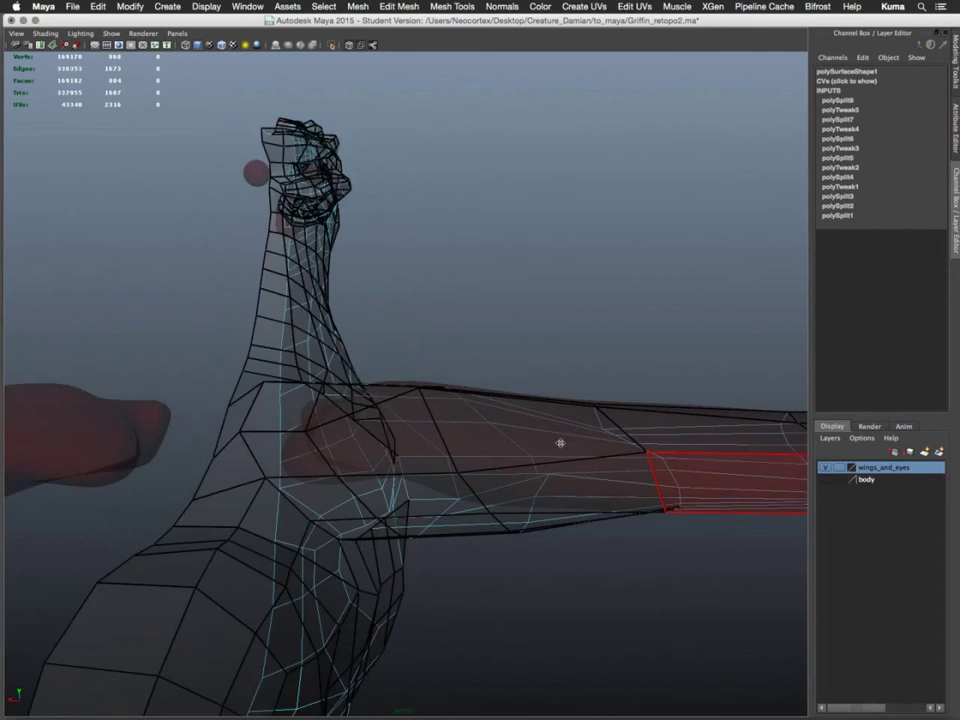
Relax the wing root mesh near the shoulder so its stretched faces conform to the sculpted surface
left_click_drag(510, 379, 640, 414, "alt")
middle_click_drag(463, 421, 484, 474, "alt")
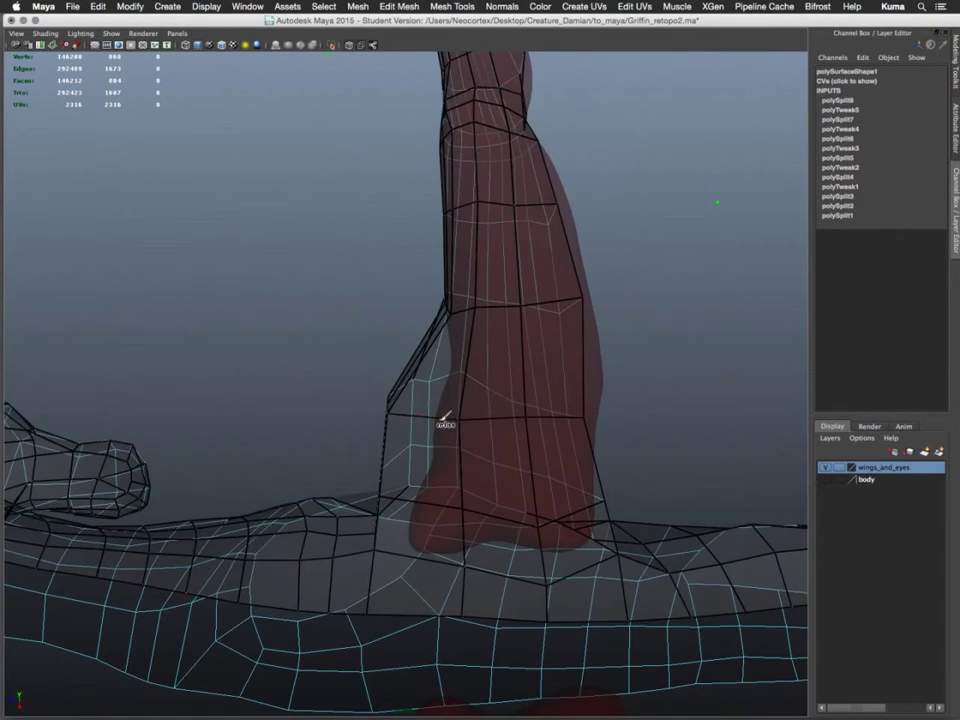
left_click_drag(397, 408, 438, 390)
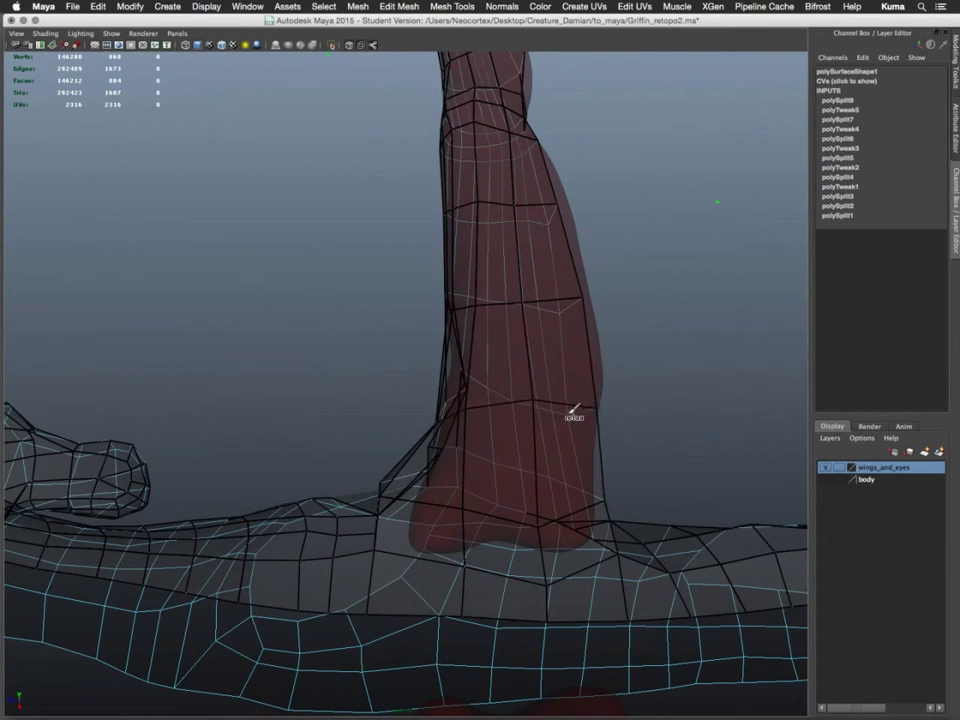
left_click_drag(436, 387, 394, 461, "alt")
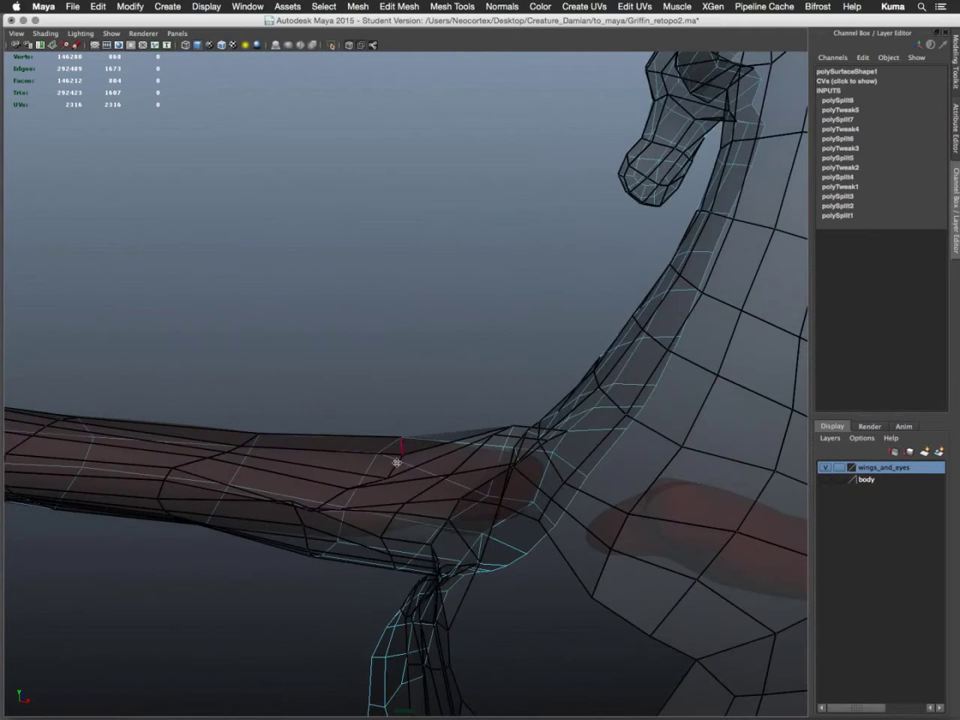
Relax the inner wing's edge loops from the shoulder along the underside to even out their spacing over the sculpt
left_click_drag(357, 505, 399, 491, "alt")
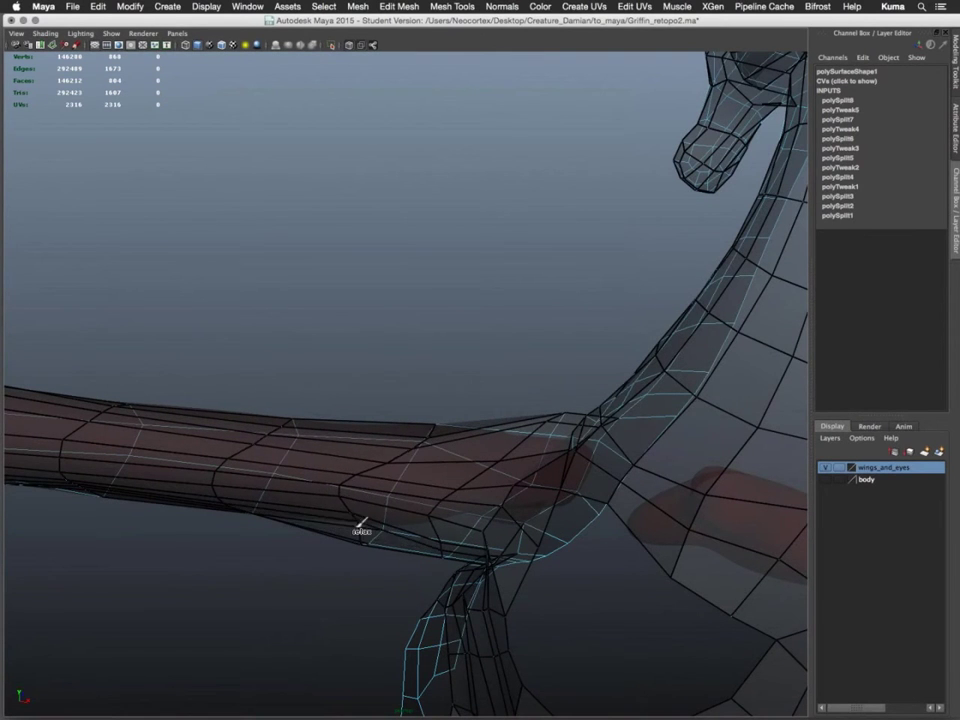
left_click_drag(360, 523, 343, 499, "alt")
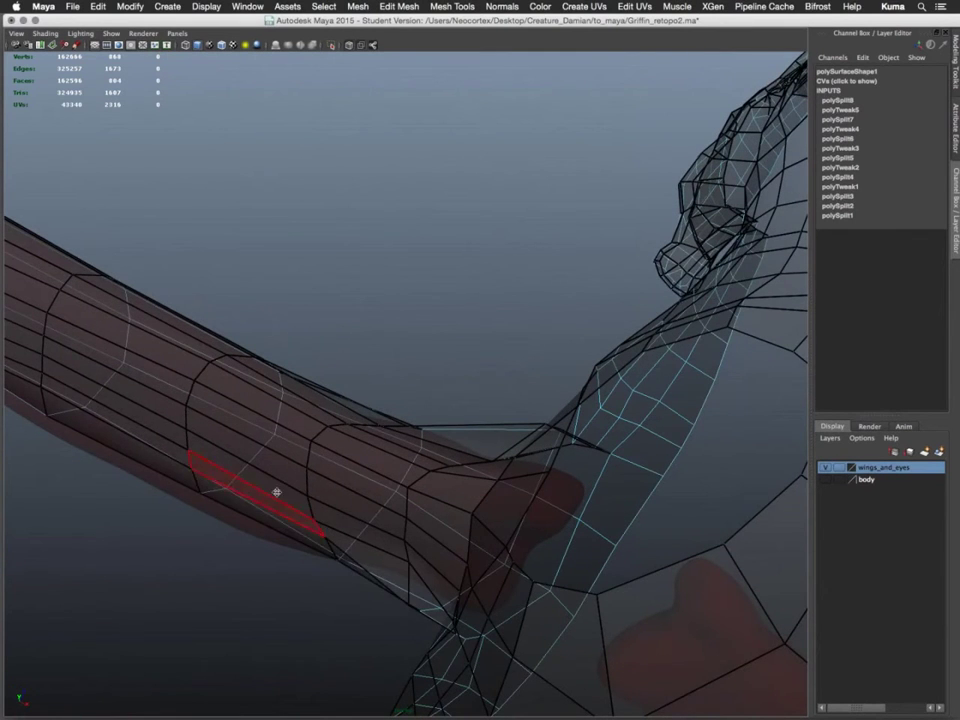
left_click_drag(274, 493, 530, 437, "alt")
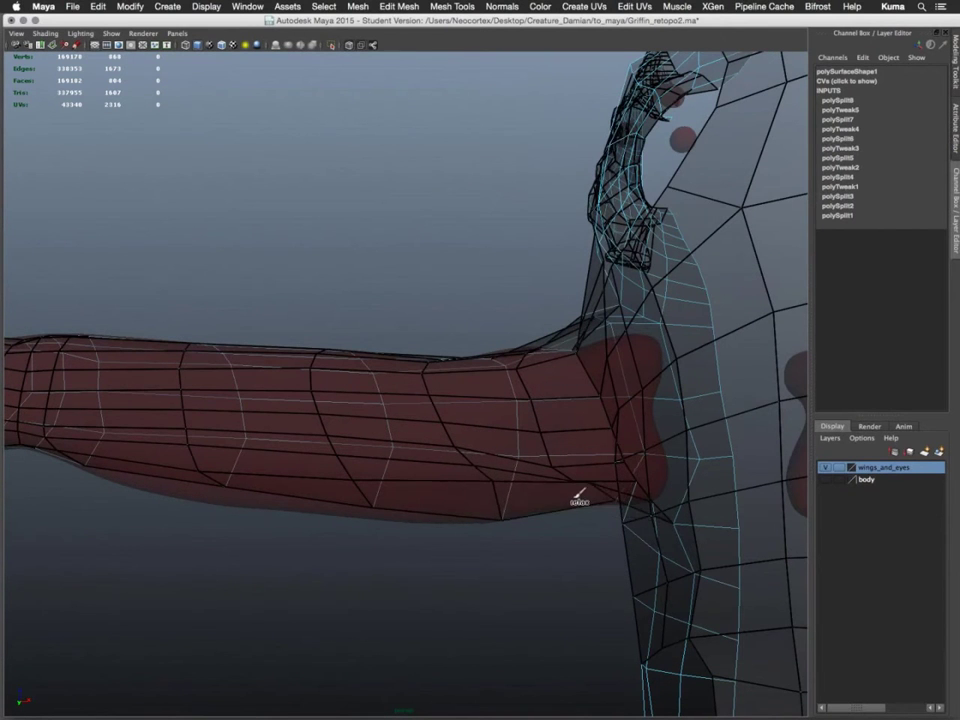
left_click_drag(527, 501, 564, 399, "alt")
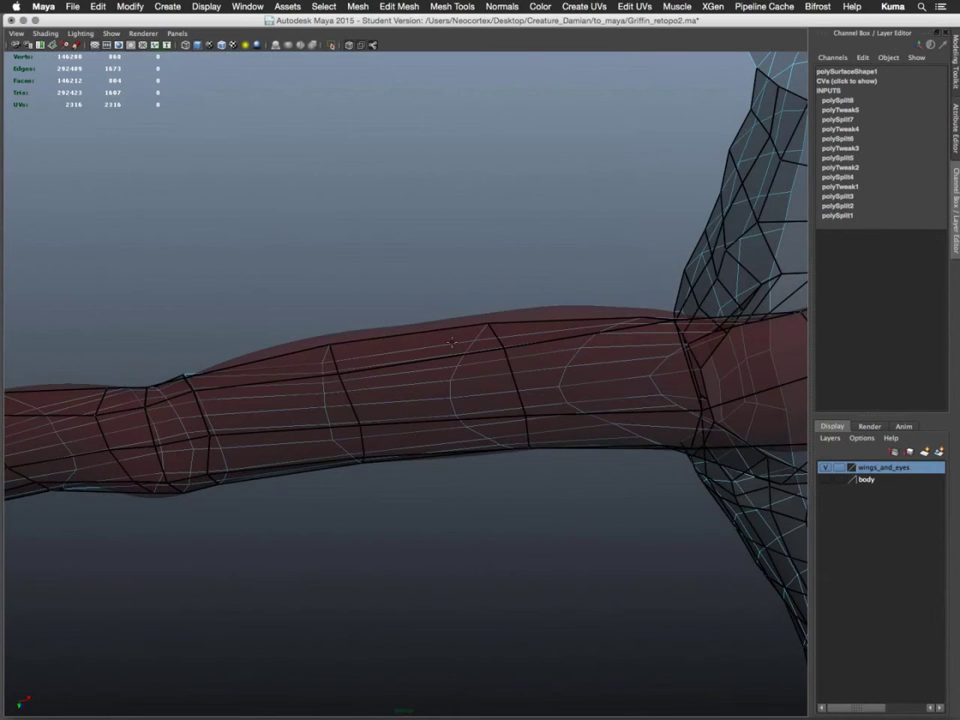
Relax the outer wing's edge loops from the joint towards the wing tip onto the sculpted surface
mouse_move(451, 342)
left_mouse_down("alt")
mouse_move(597, 371)
mouse_move(583, 395)
left_mouse_up("alt")
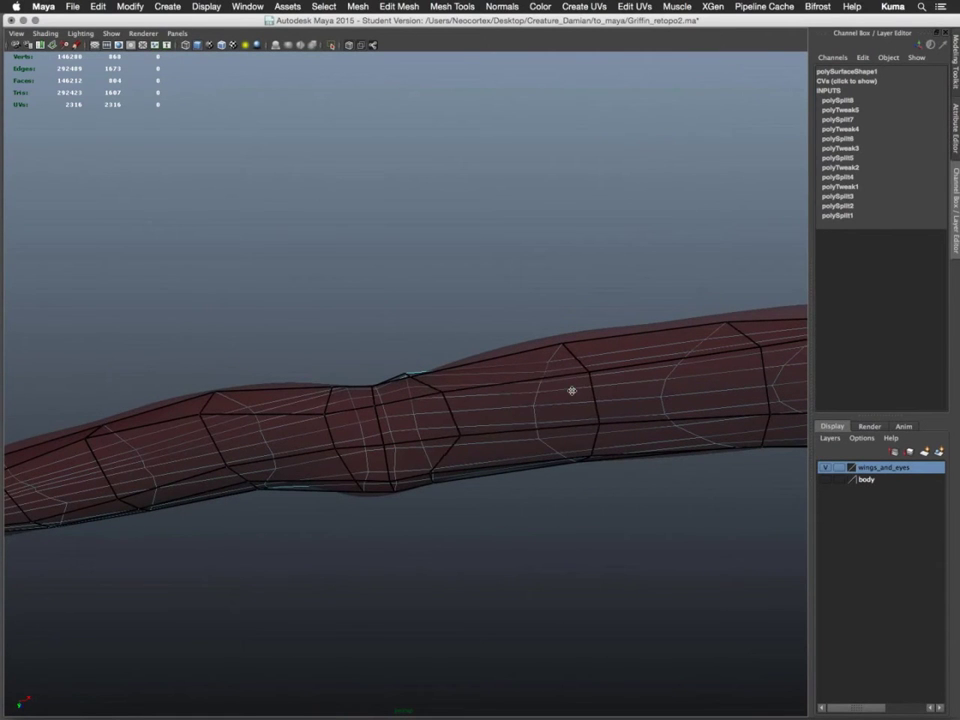
left_click_drag(407, 366, 548, 516, "alt")
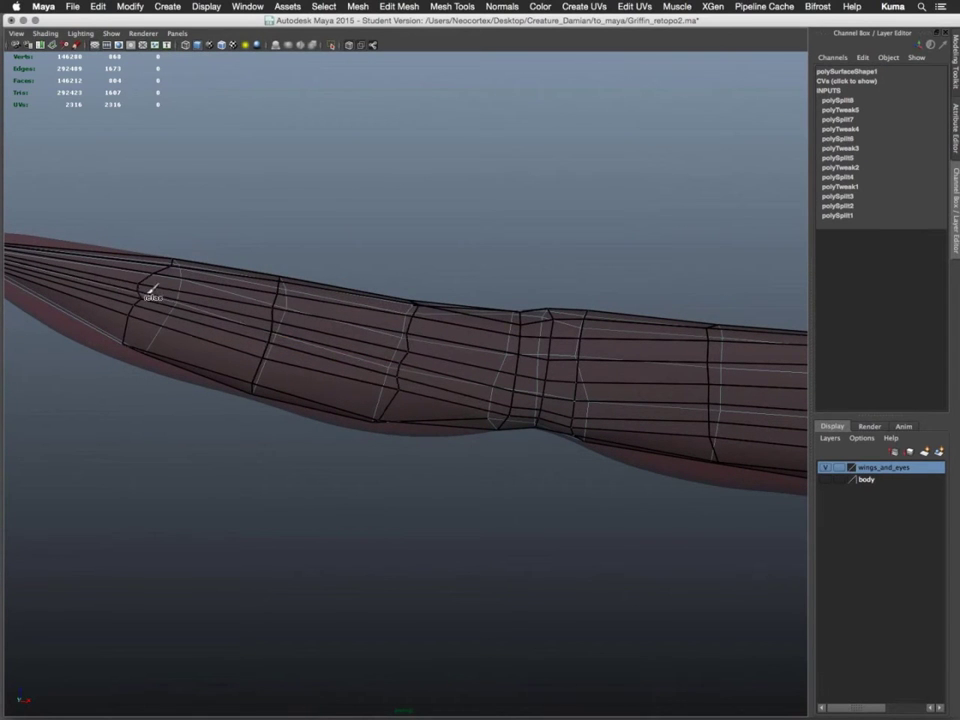
middle_click_drag(197, 327, 336, 388, "alt")
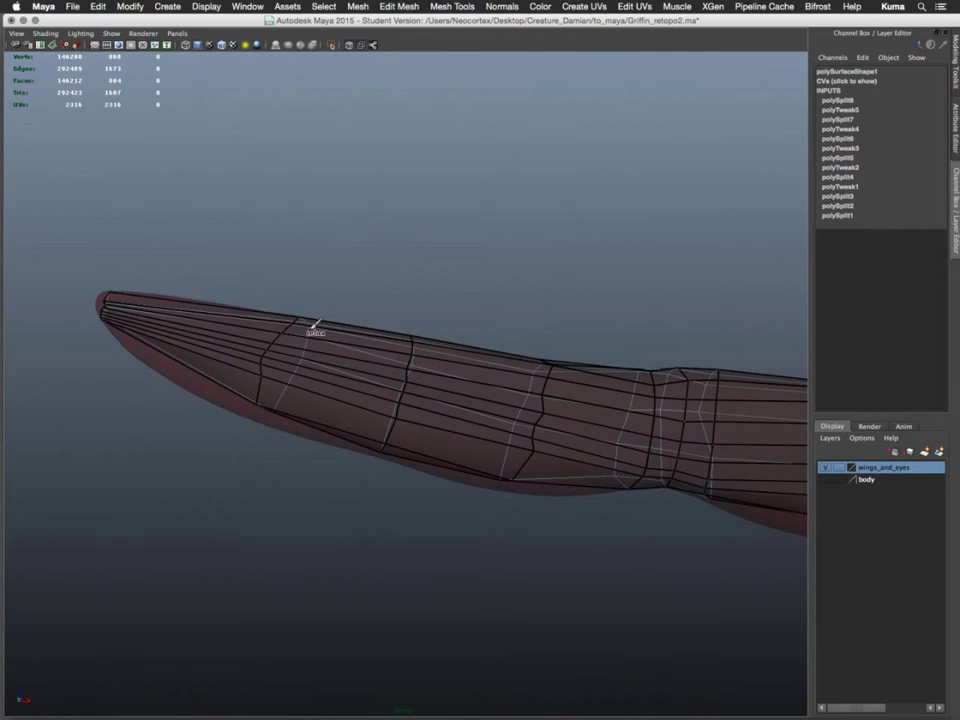
mouse_move(313, 332)
left_mouse_down("alt")
mouse_move(317, 439)
mouse_move(313, 379)
mouse_move(305, 393)
mouse_move(289, 354)
mouse_move(298, 402)
left_mouse_up("alt")
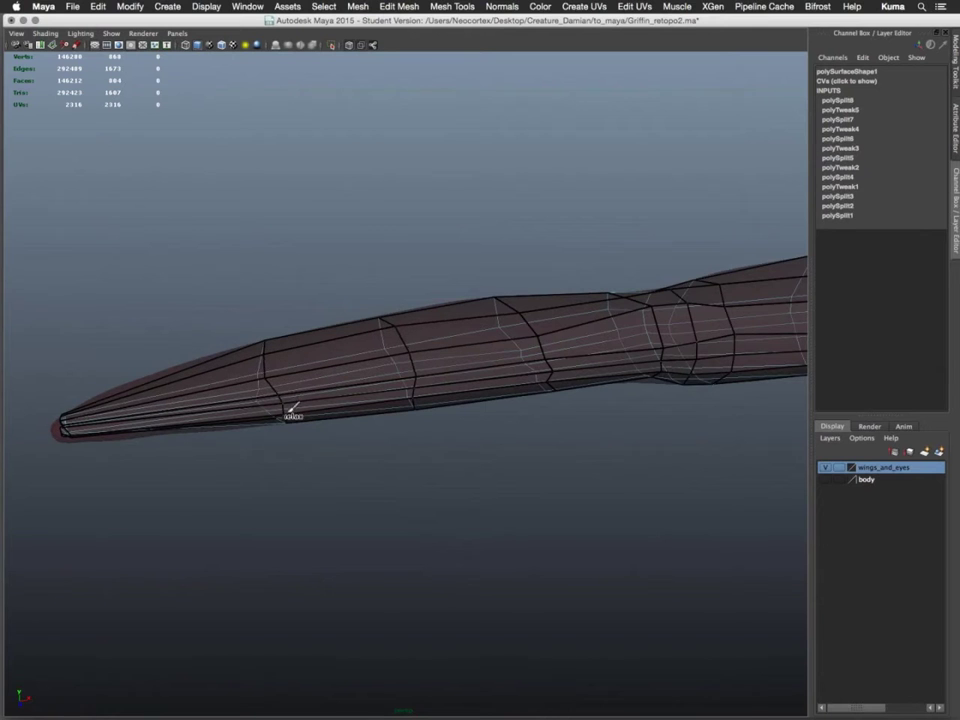
Insert an edge loop between the wing tip and the outermost loop, and relax it onto the sculpt
left_click_drag(289, 354, 342, 409, "alt")
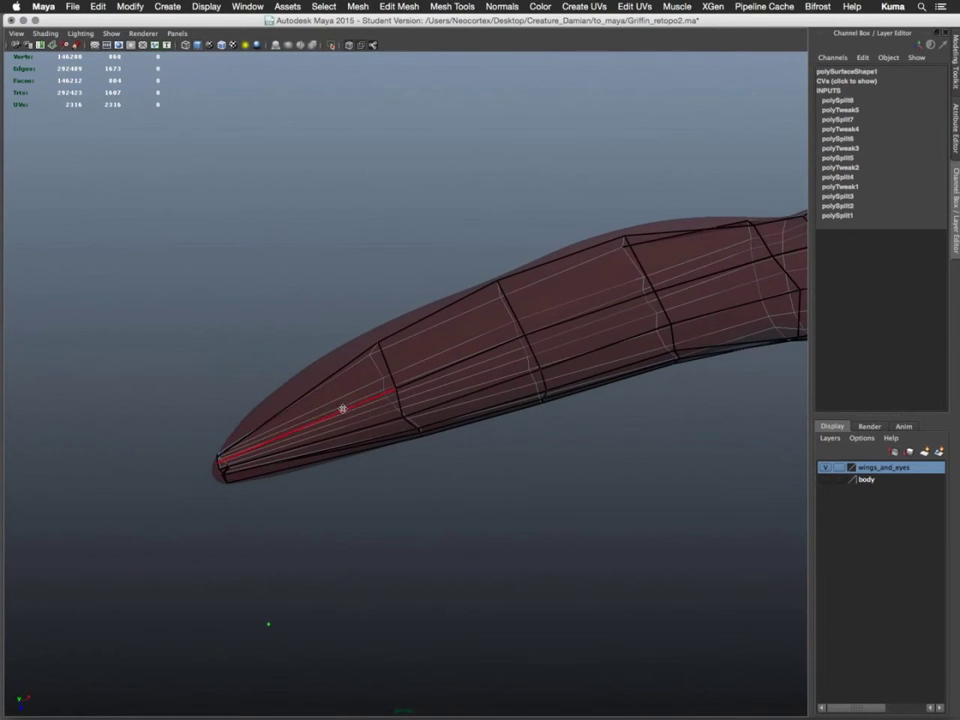
left_click(308, 410)
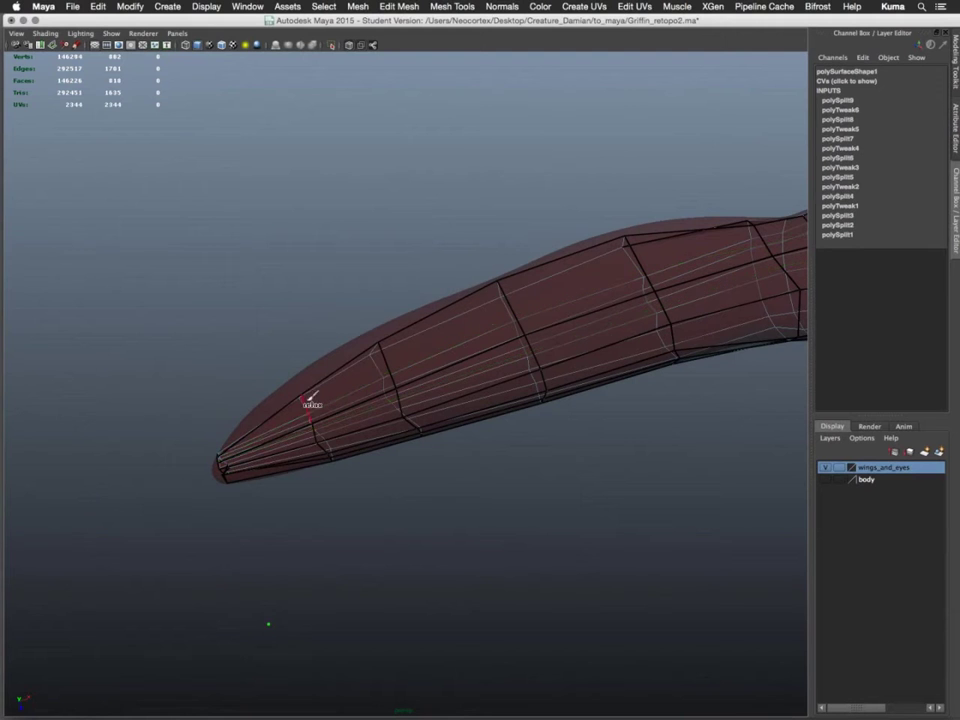
mouse_move(328, 400)
left_mouse_down("alt")
mouse_move(343, 491)
mouse_move(351, 451)
mouse_move(323, 389)
left_mouse_up("alt")
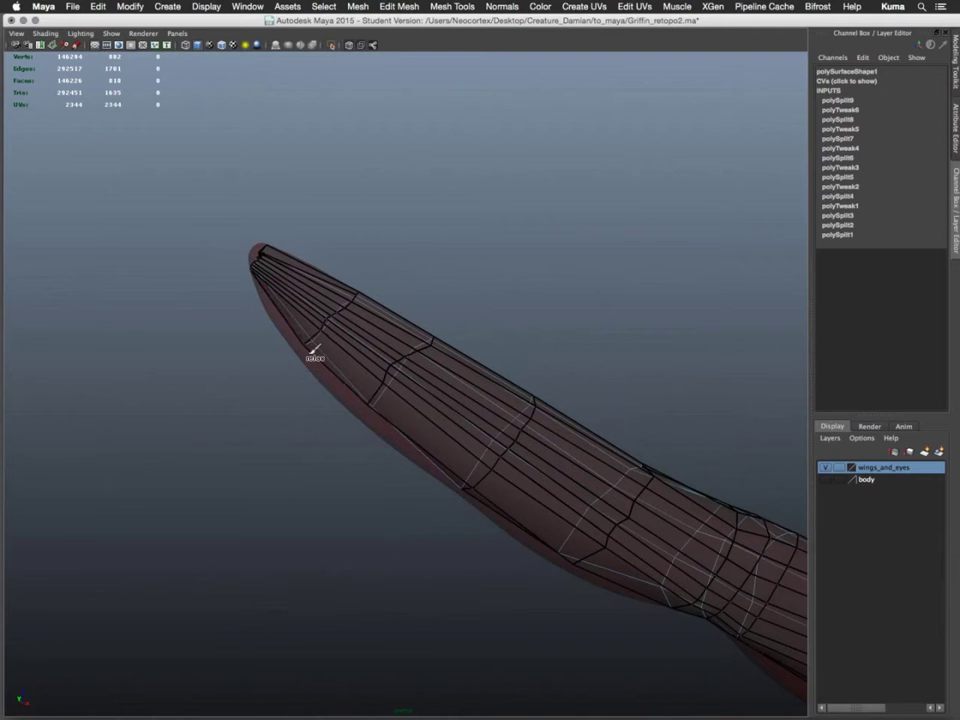
Relax the inner wing's lengthwise border between the joint and the shoulder out to the sculpt's outline
left_click_drag(471, 393, 395, 346, "alt")
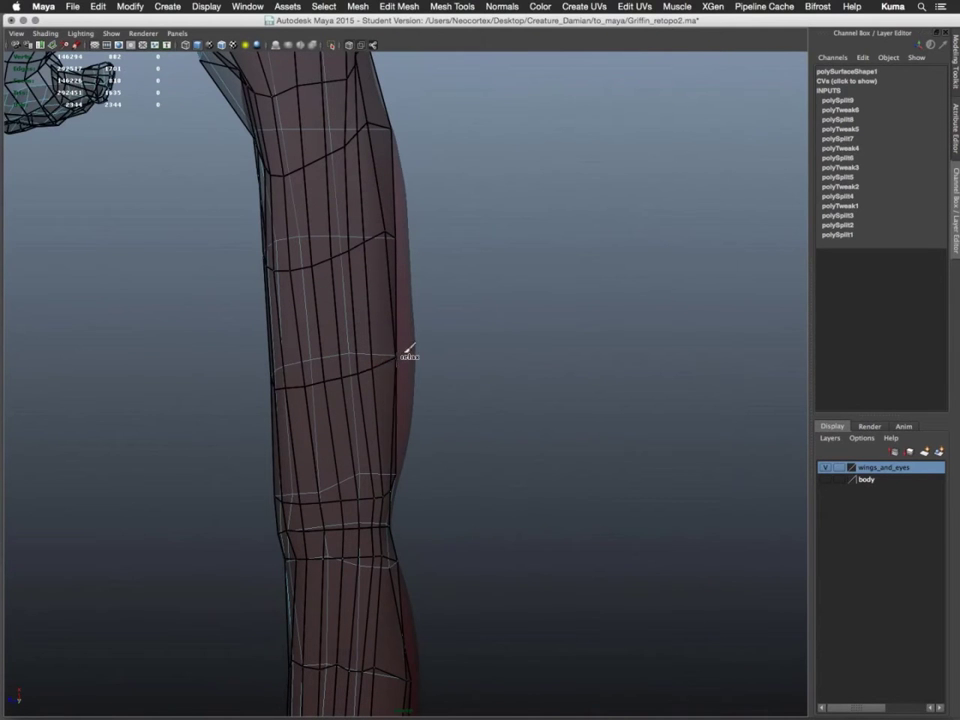
left_click_drag(397, 340, 389, 115)
mouse_move(446, 336)
left_mouse_down("alt")
mouse_move(354, 362)
mouse_move(324, 275)
mouse_move(354, 369)
left_mouse_up("alt")
left_click_drag(360, 444, 341, 392, "alt")
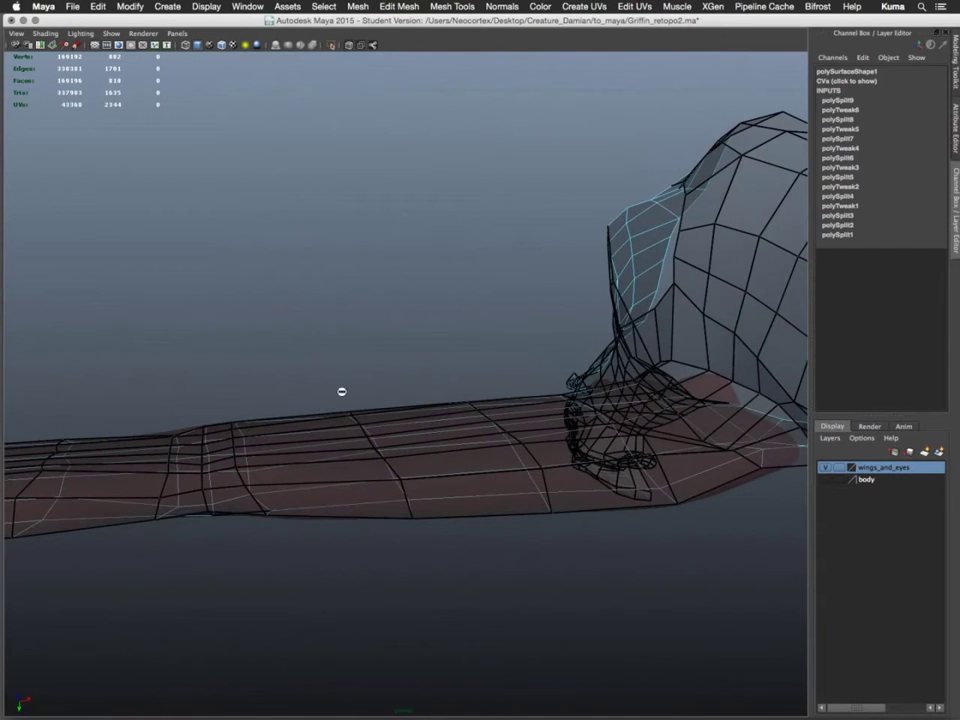
mouse_move(381, 480)
left_mouse_down()
mouse_move(420, 514)
mouse_move(517, 513)
mouse_move(306, 513)
mouse_move(300, 470)
mouse_move(291, 519)
mouse_move(249, 304)
mouse_move(333, 591)
mouse_move(454, 463)
mouse_move(465, 392)
mouse_move(448, 463)
mouse_move(448, 576)
left_mouse_up()
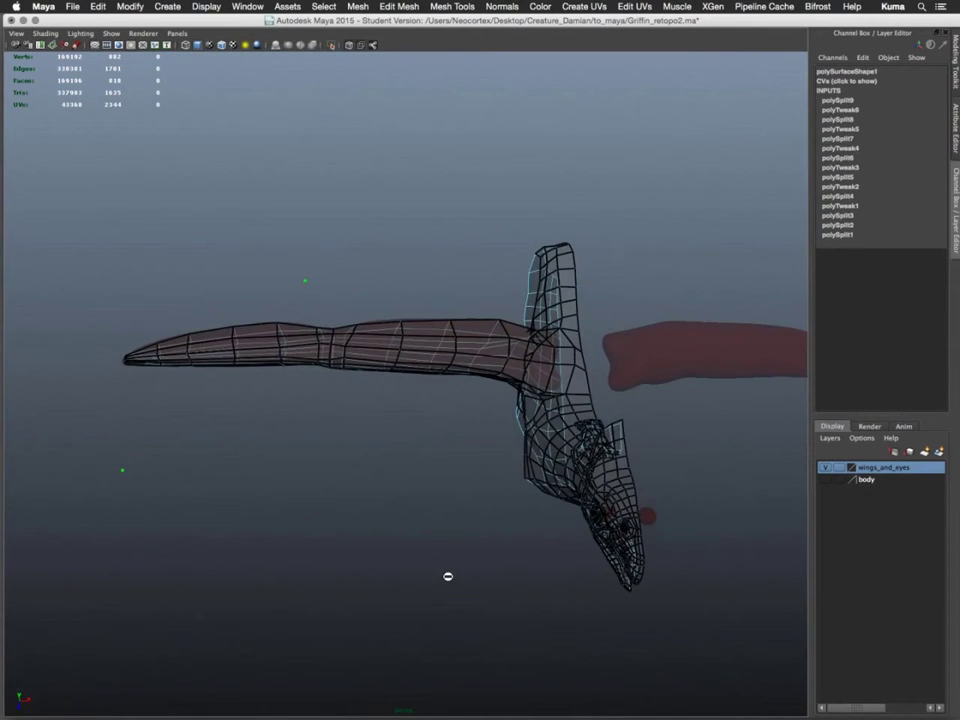
Hide the wings_and_eyes layer, show the body layer, and turn off X-ray shading to display the retopology mesh as solid
left_click(826, 479)
left_click(826, 479)
left_click_drag(394, 459, 375, 345, "alt")
left_click(352, 45)
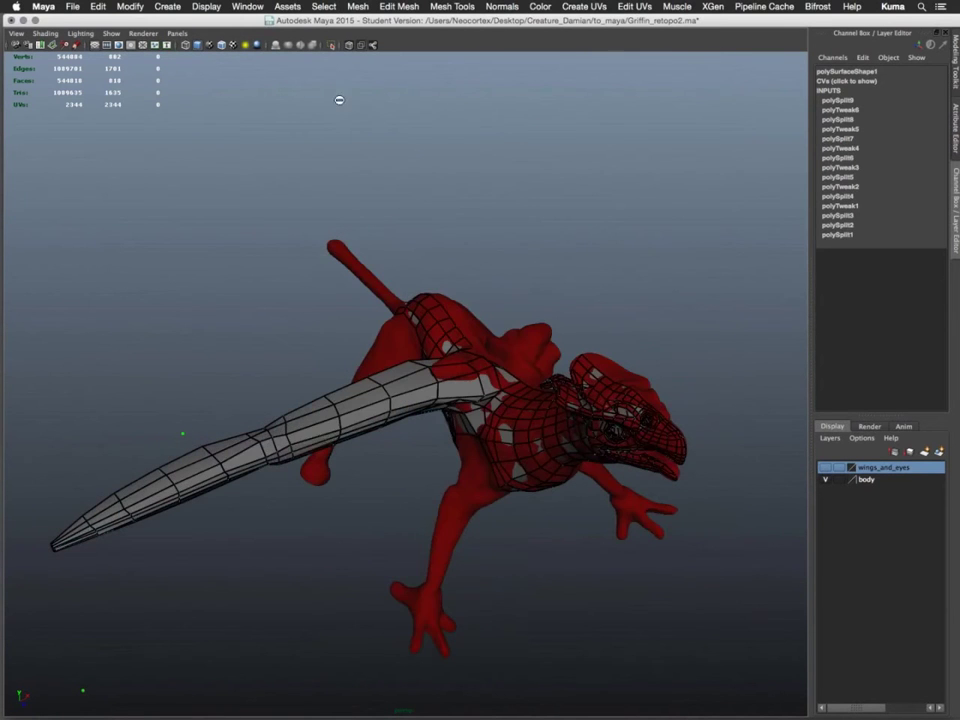
Hide the body layer and turn off the live surface so the wing mesh can be edited freely
left_click_drag(330, 438, 401, 456, "alt")
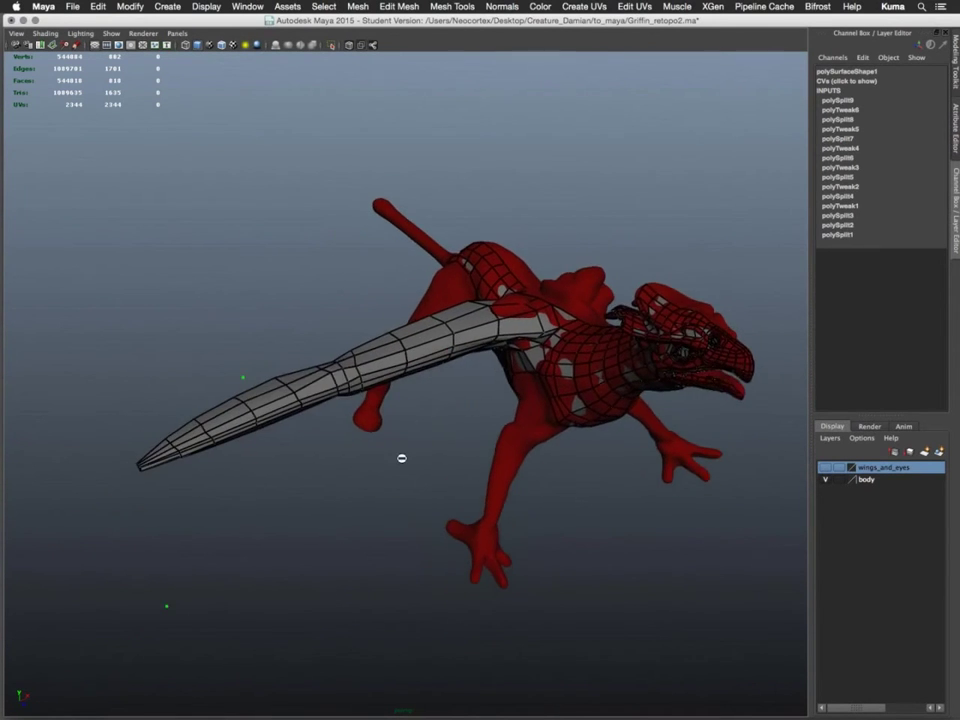
right_click_drag(401, 456, 531, 451, "alt")
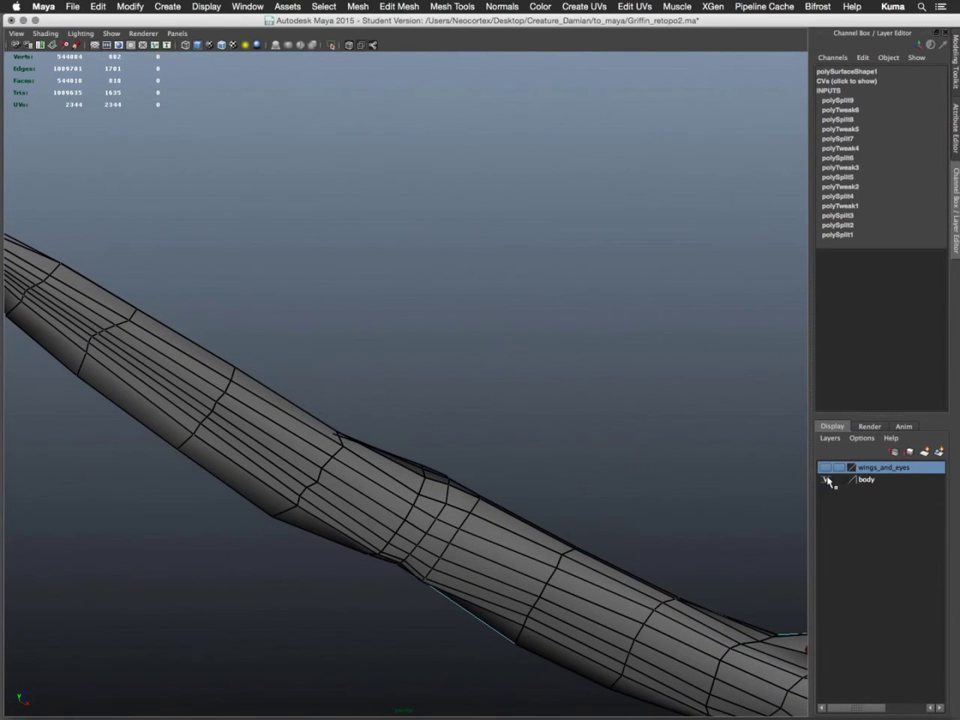
key("ctrl+space")
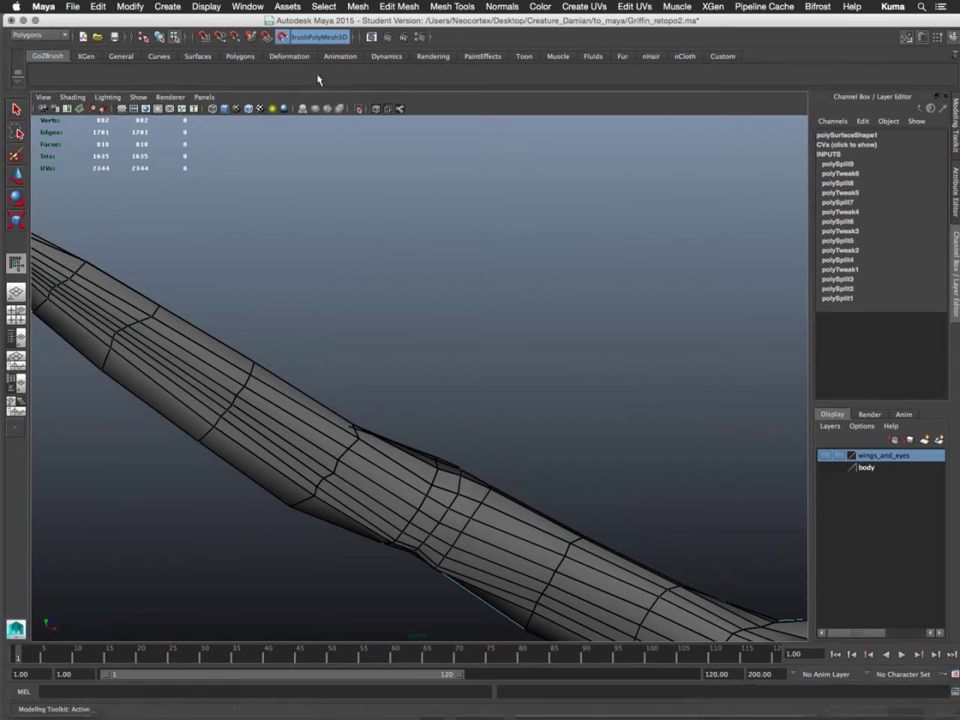
left_click(285, 37)
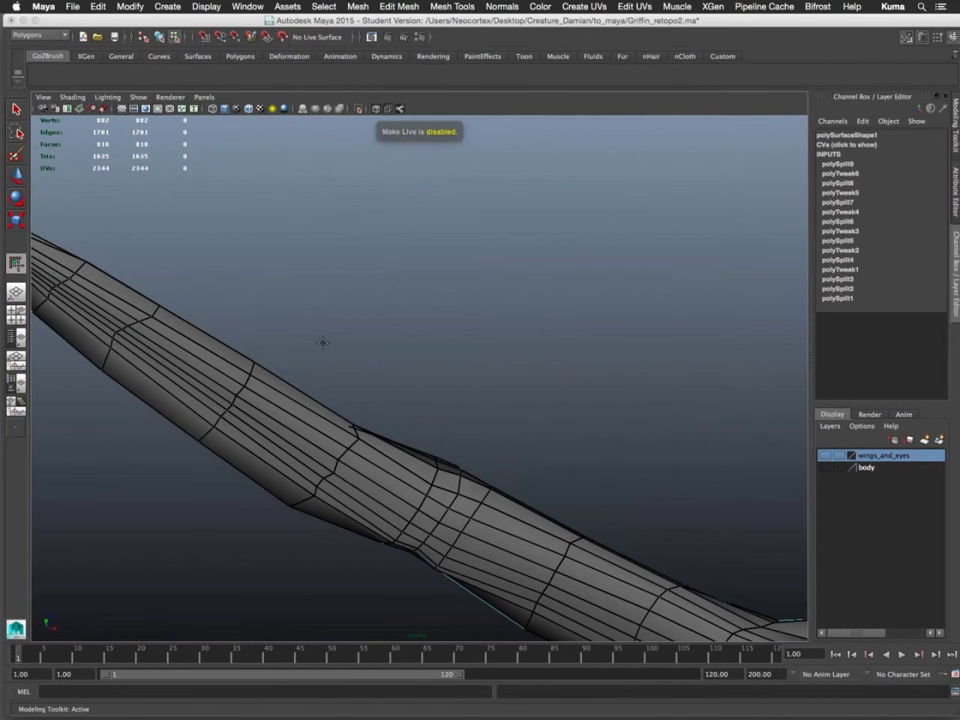
Flatten the outer wing's four edge loops between the joint and the tip by scaling each along the wing's length
left_click_drag(321, 364, 283, 454, "alt")
middle_click_drag(283, 454, 366, 447, "alt")
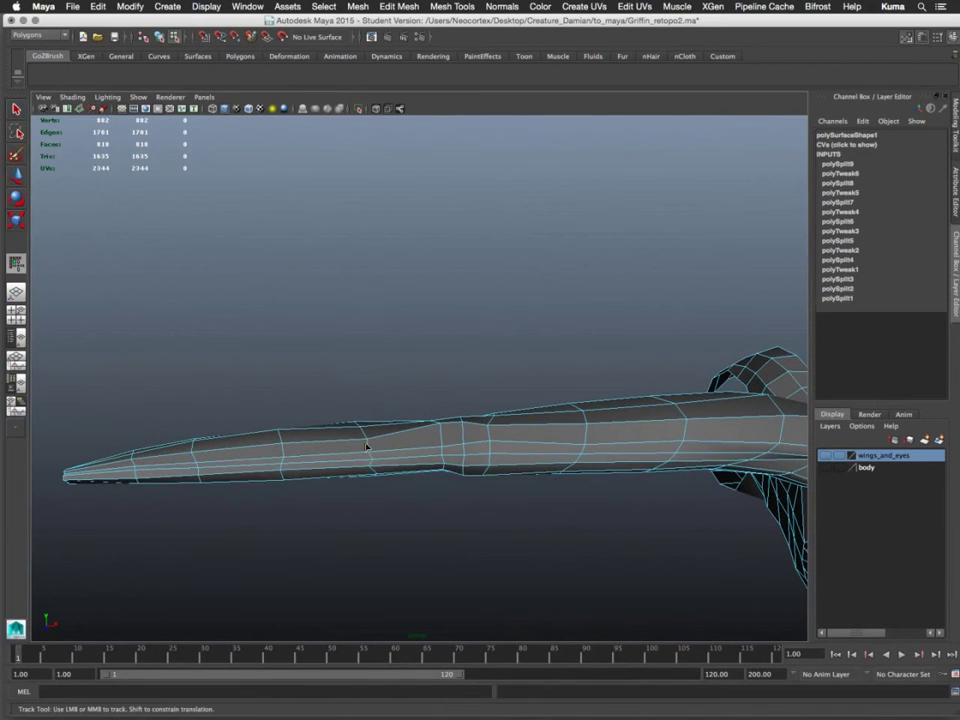
double_click(366, 447)
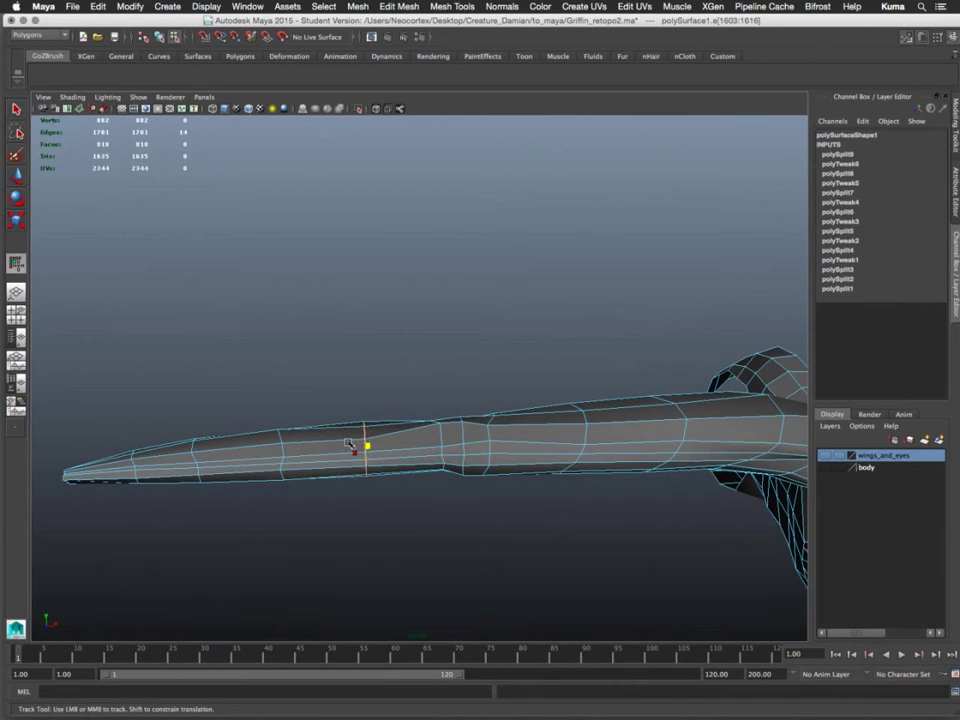
double_click(293, 447)
double_click(195, 458)
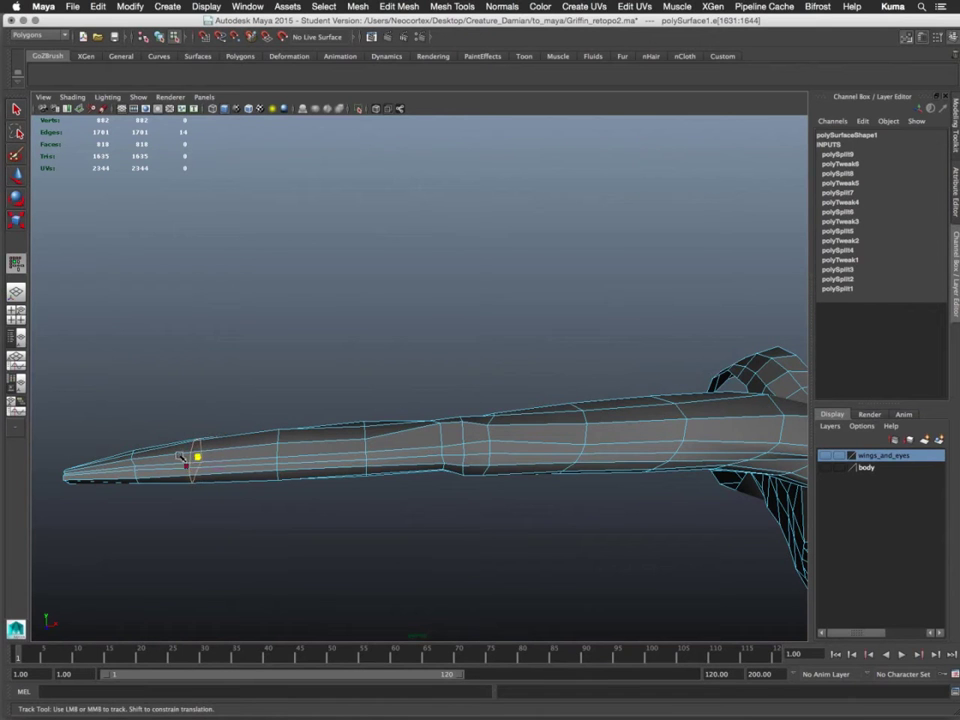
double_click(150, 464)
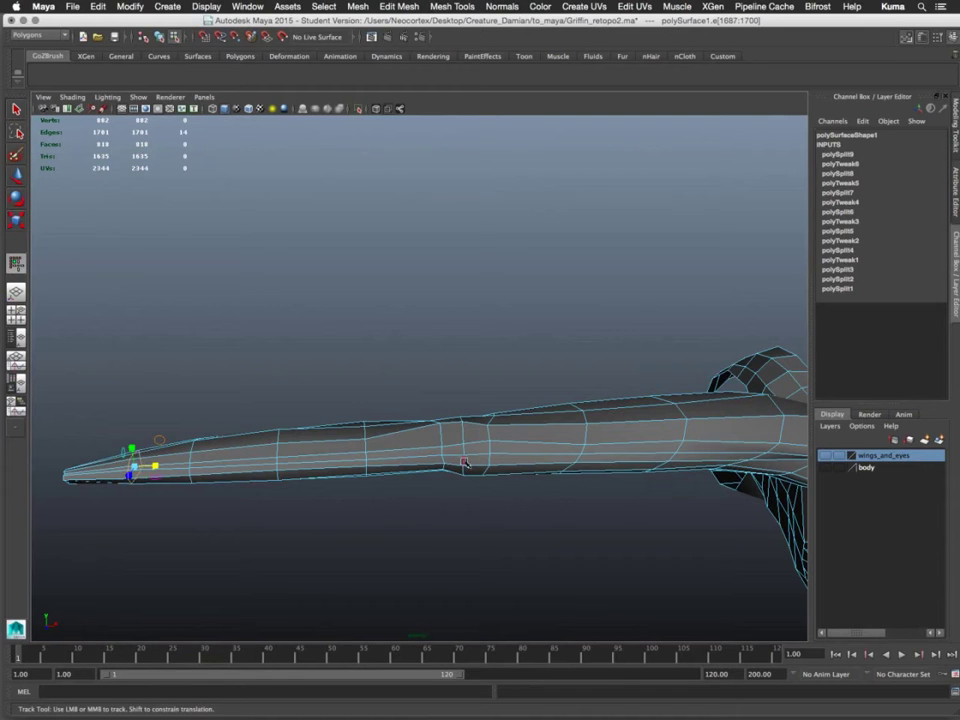
Flatten the two middle edge loops of the inner wing by scaling each along the wing's length
left_click_drag(465, 463, 440, 450, "alt")
left_click(414, 440)
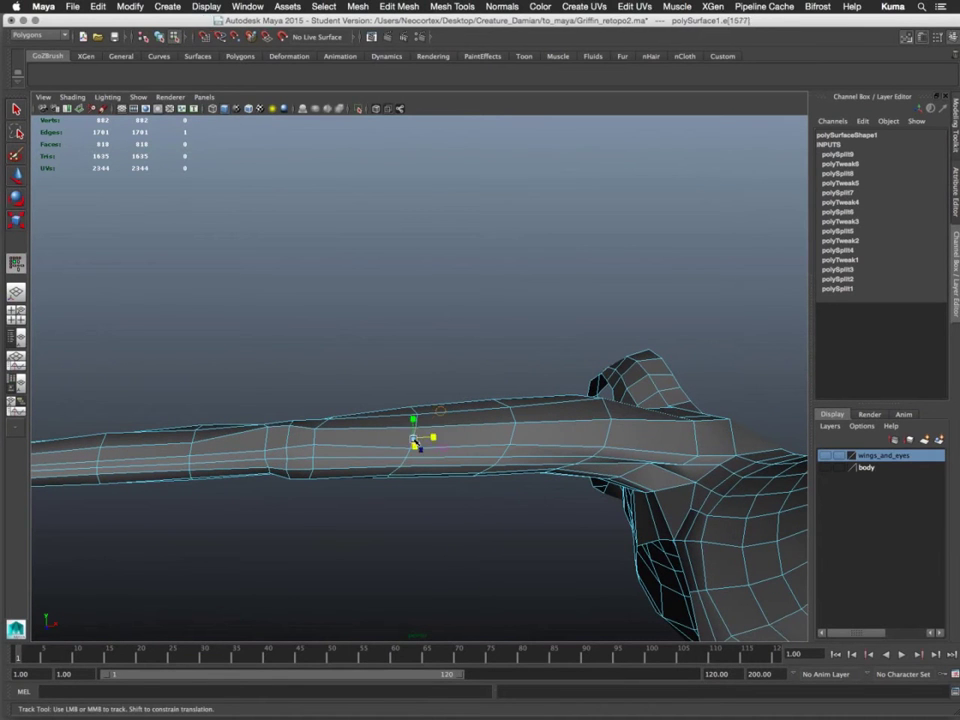
double_click(414, 440)
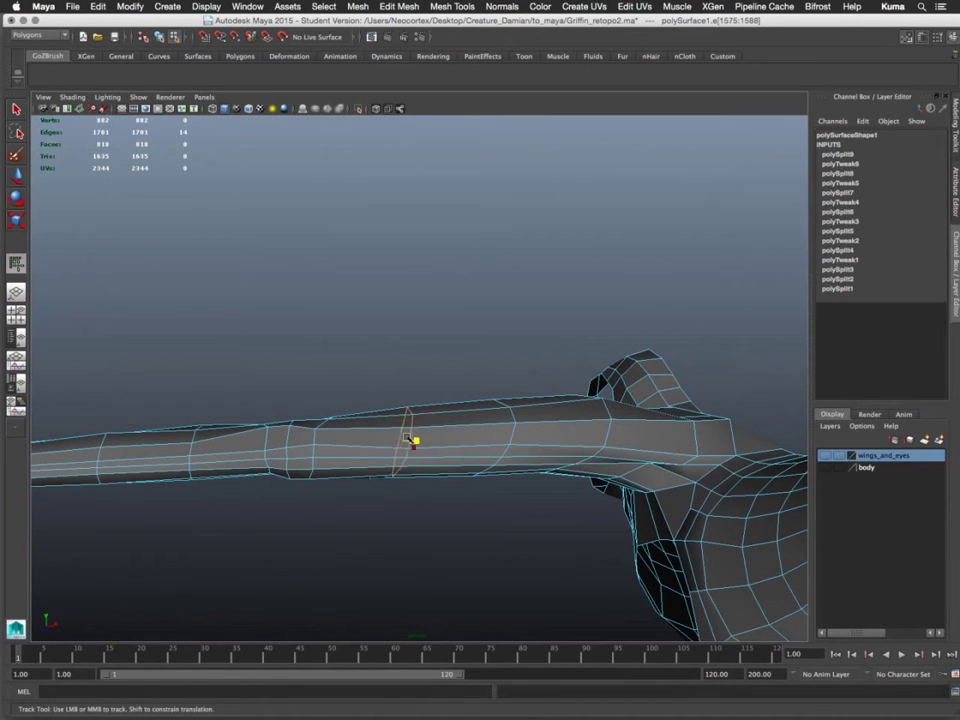
key("z")
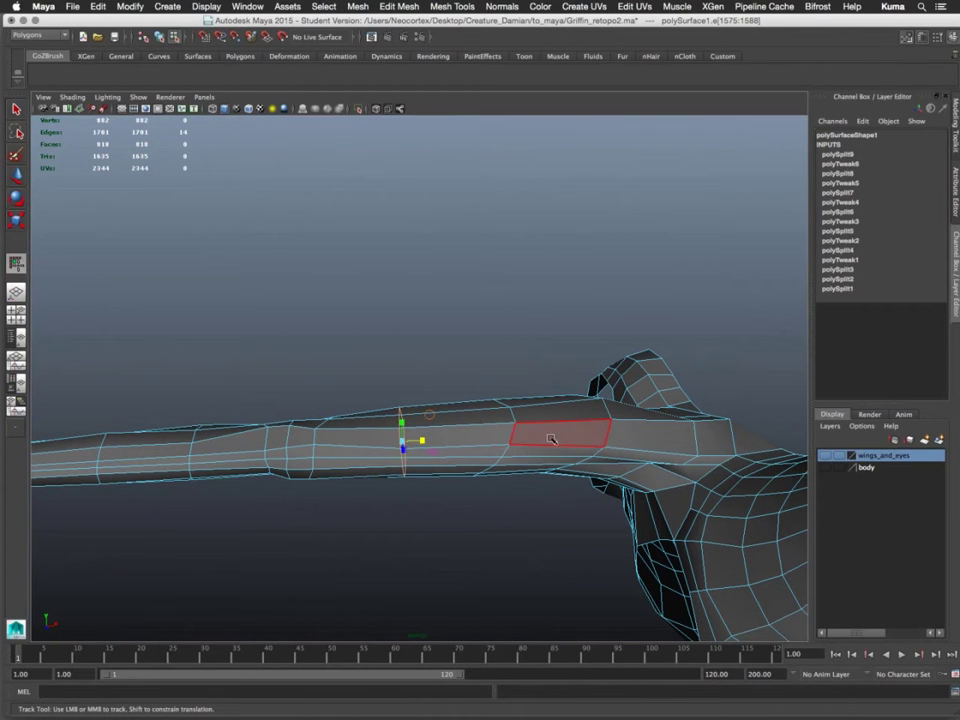
double_click(513, 437)
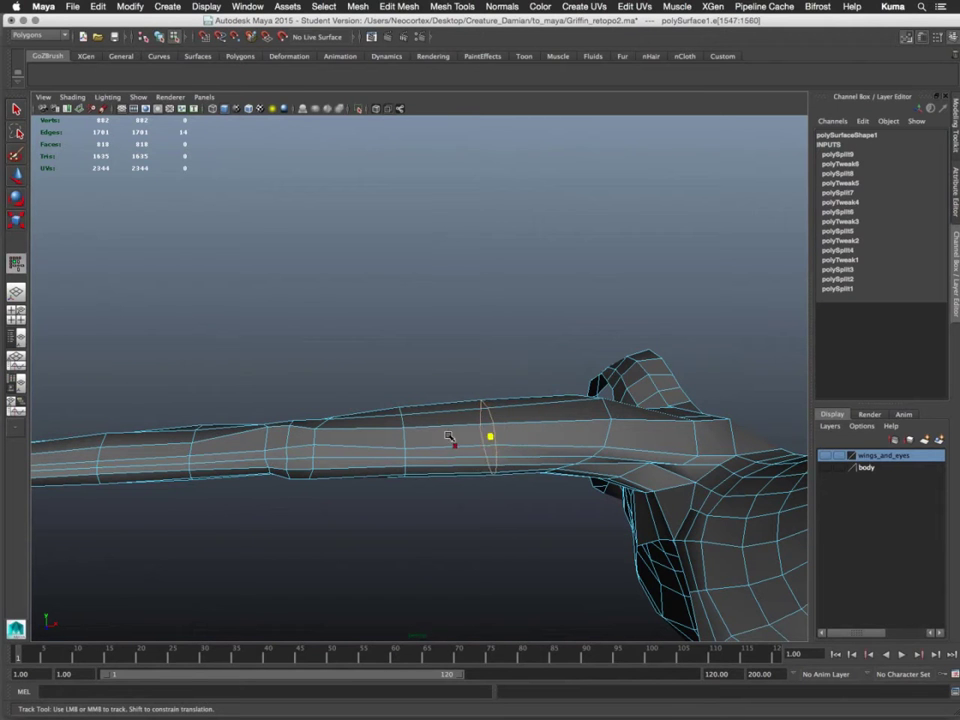
Straighten the inner wing's edge loop nearest the shoulder by scaling it along the wing's length
left_click_drag(452, 439, 578, 449, "alt")
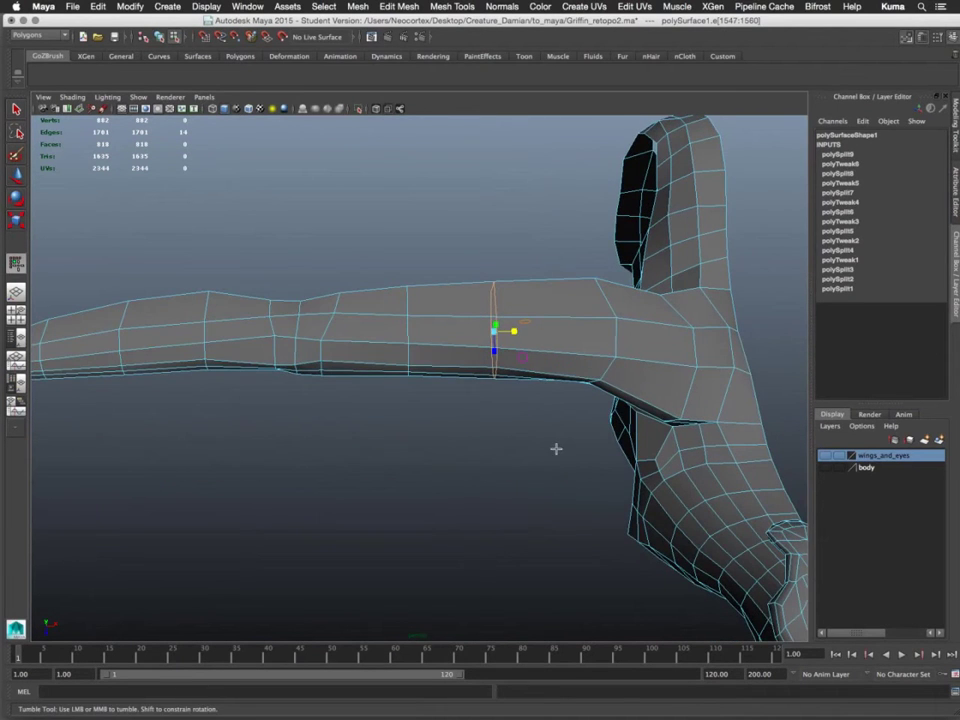
middle_click_drag(556, 449, 448, 463, "alt")
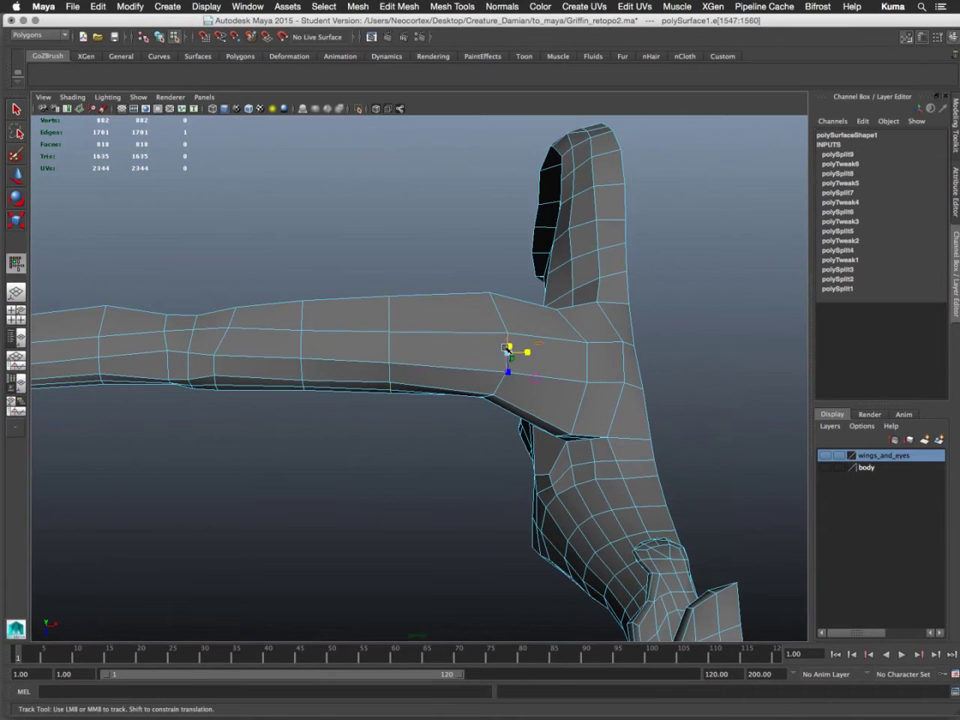
left_click_drag(504, 497, 416, 519, "alt")
middle_click_drag(416, 519, 694, 491, "alt")
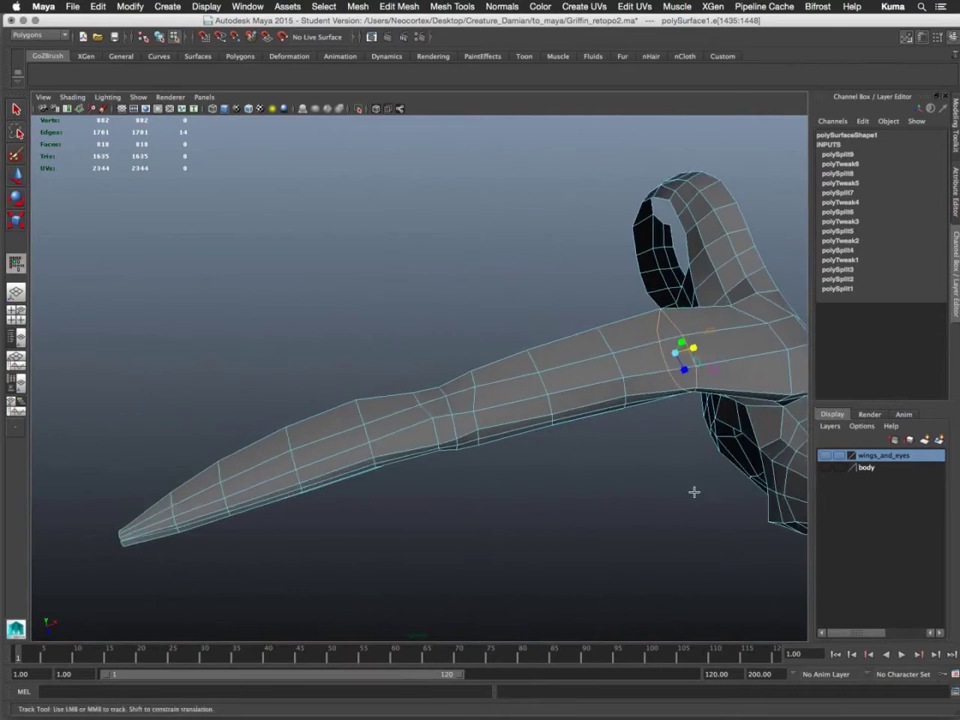
left_click_drag(694, 491, 561, 452, "alt")
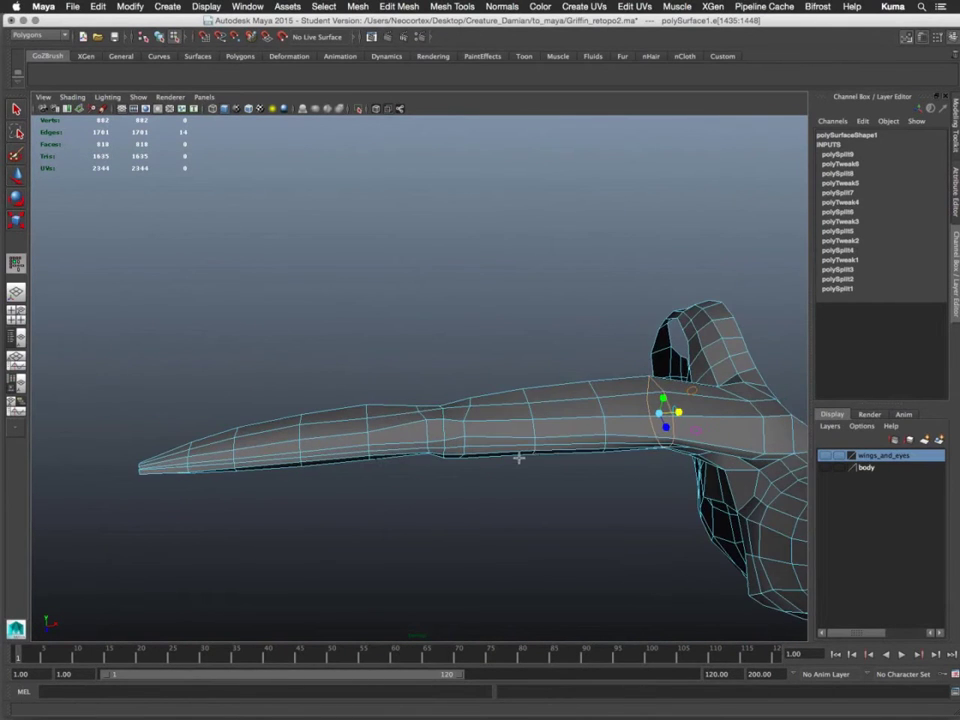
middle_click_drag(519, 458, 557, 409, "alt")
right_click_drag(557, 409, 656, 520, "alt")
middle_click_drag(522, 378, 442, 409, "alt")
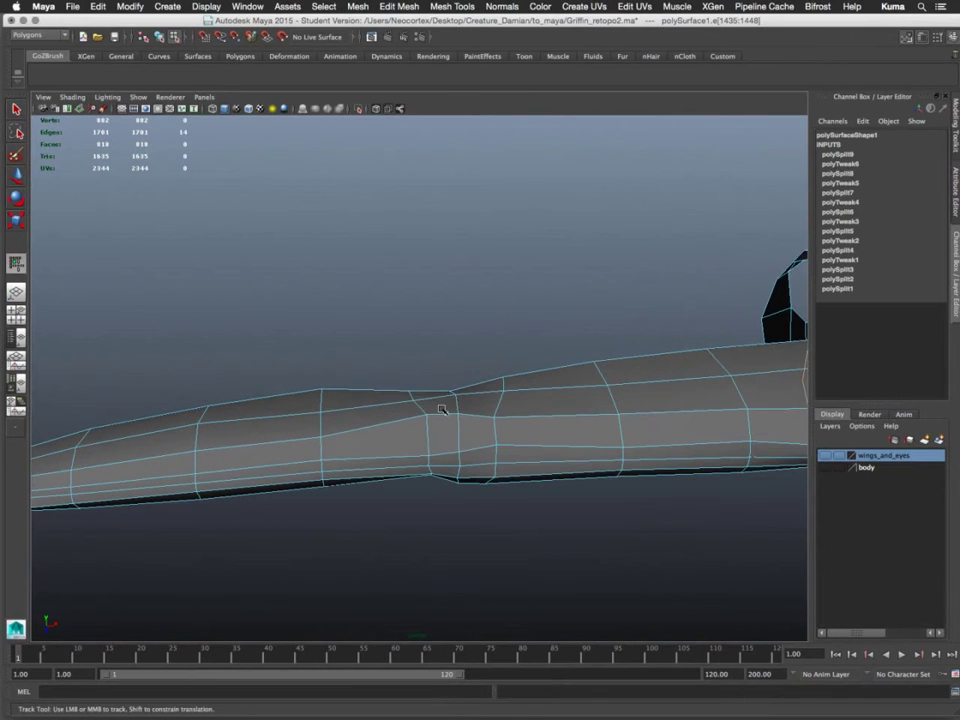
Switch to vertex selection and slide the upper front vertex of the wing joint's outer edge loop slightly down along its edge
right_click(424, 416)
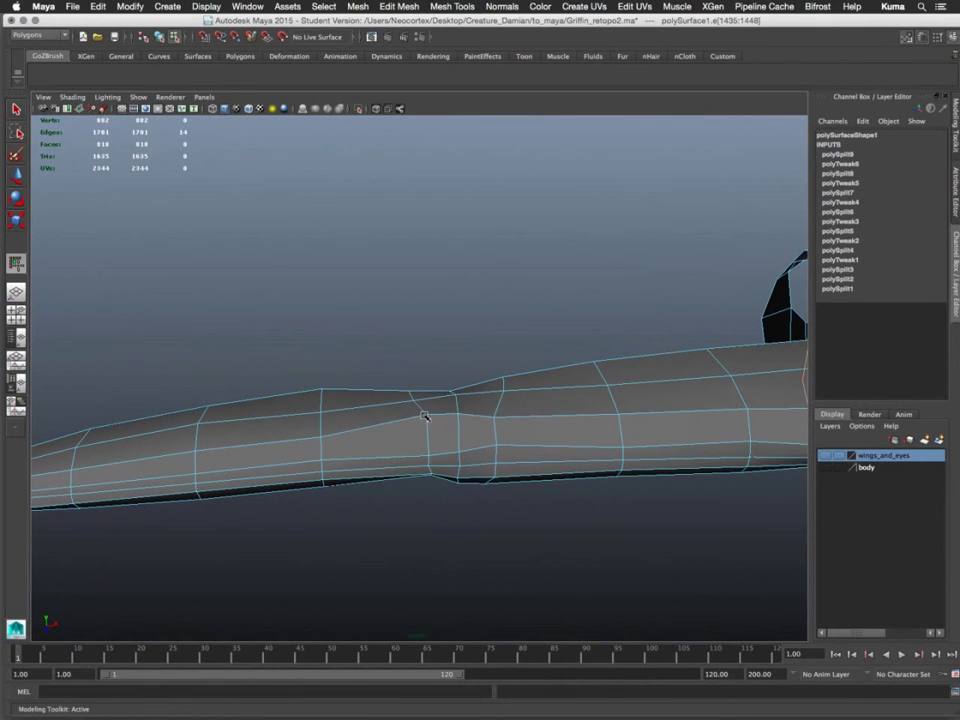
right_click(422, 418)
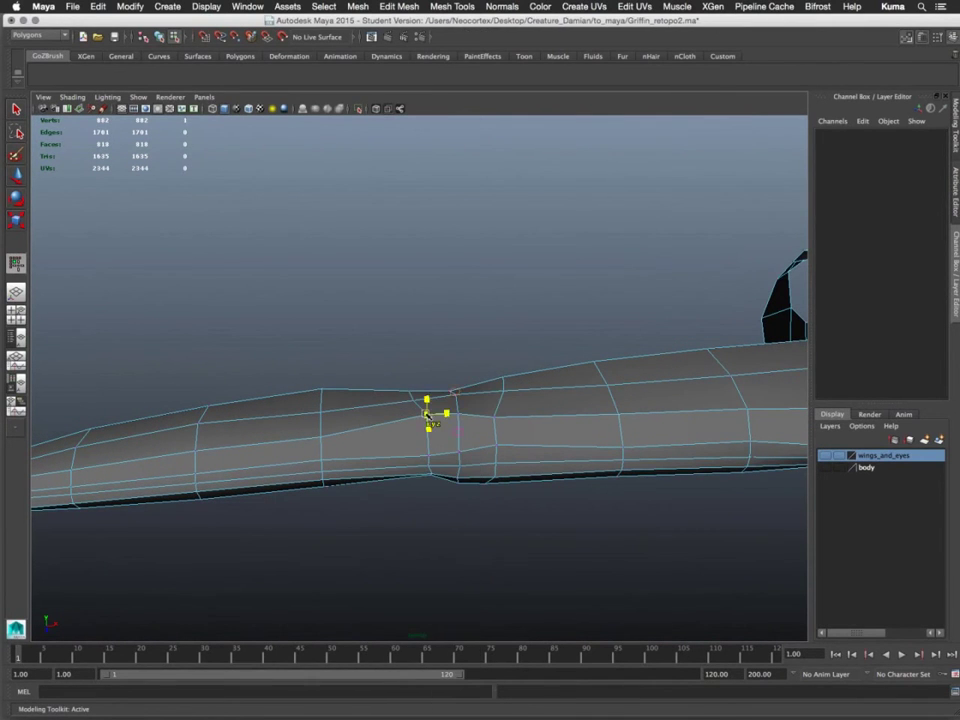
left_click(427, 415)
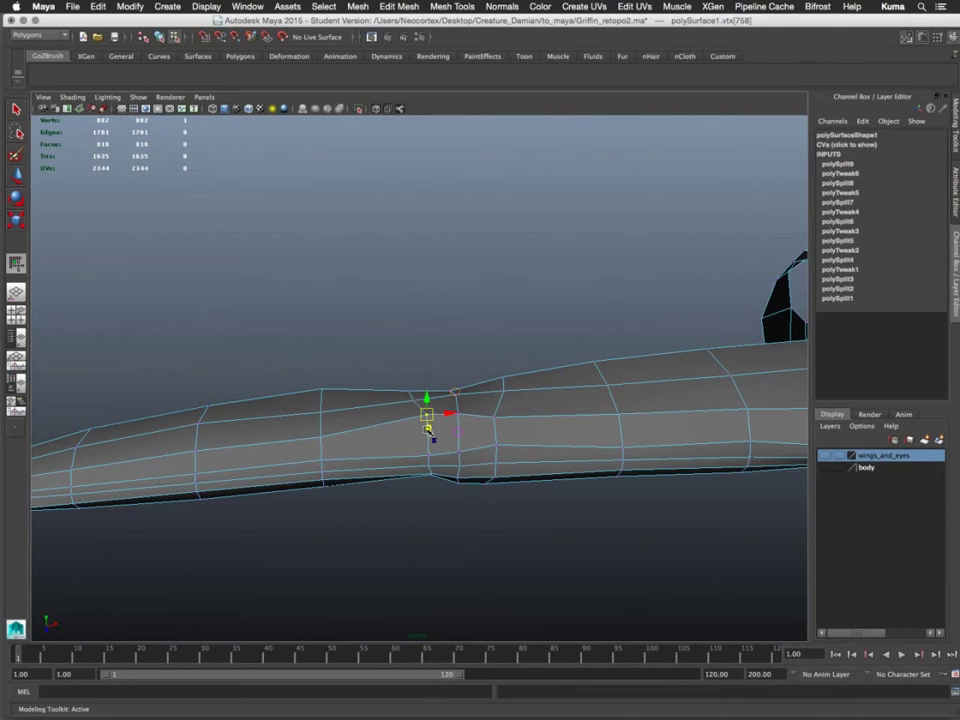
key("w")
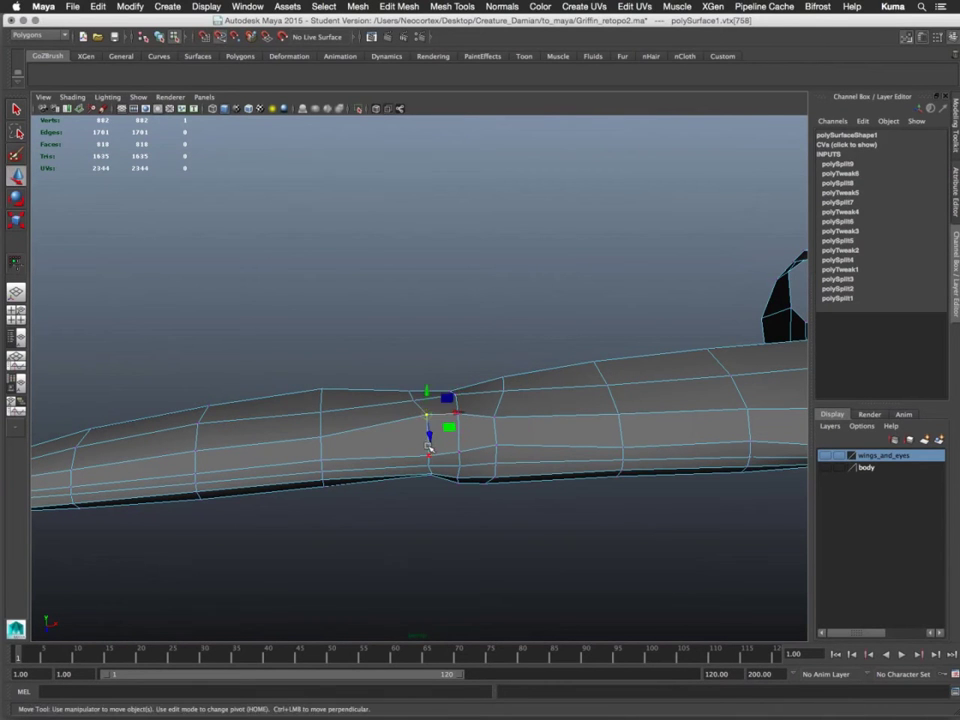
left_click_drag(429, 446, 428, 420)
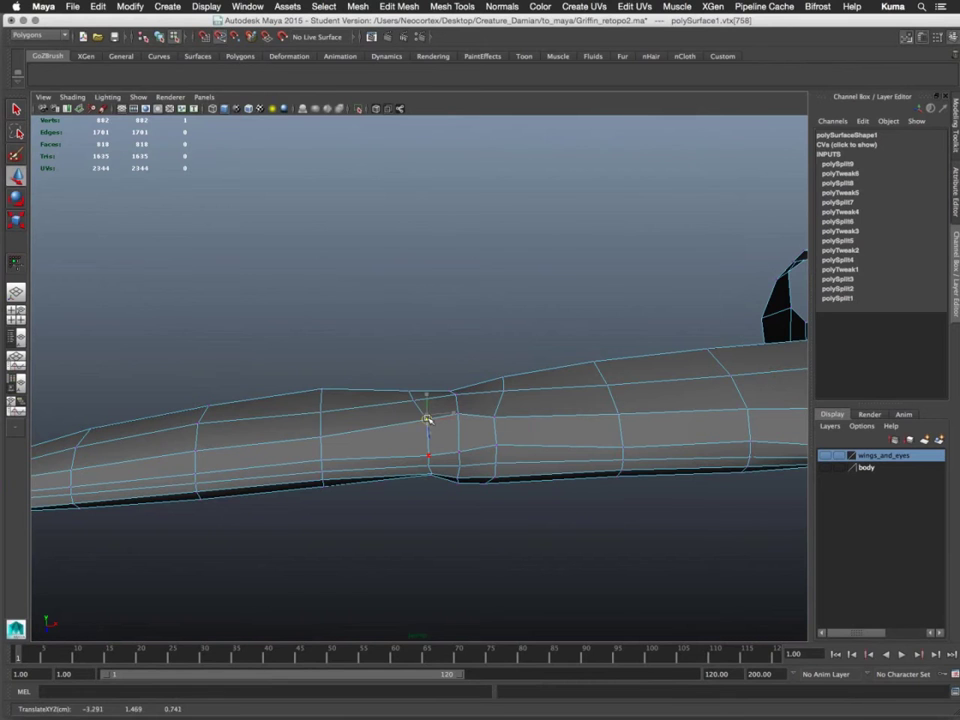
key("y")
Slide the neighbouring vertex on the joint's middle loop down along its edge to line up with the row
left_click(455, 412)
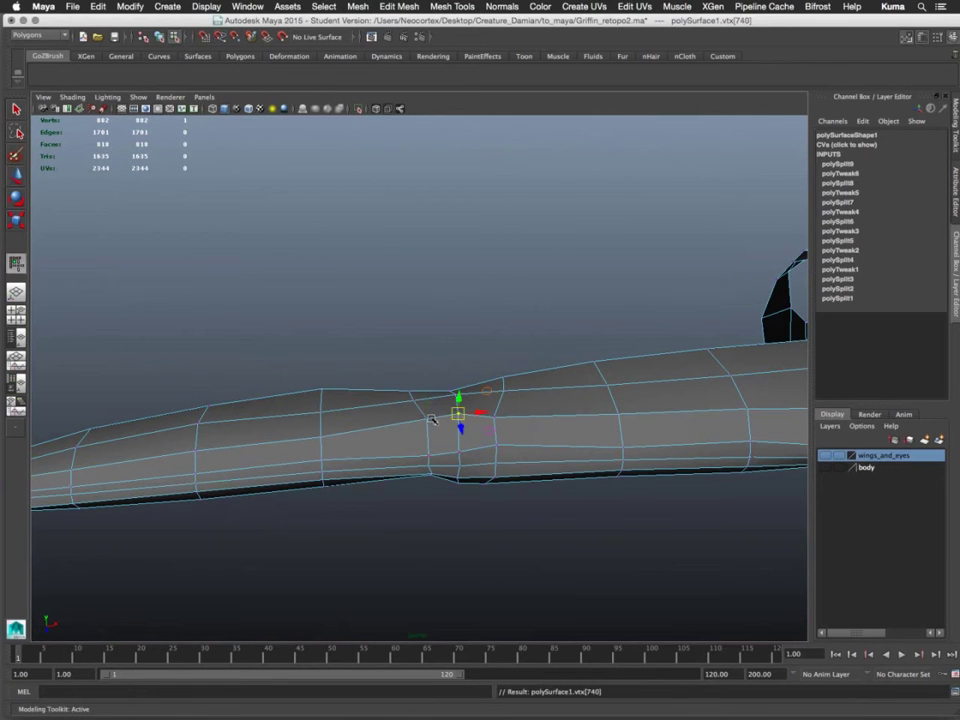
key("w")
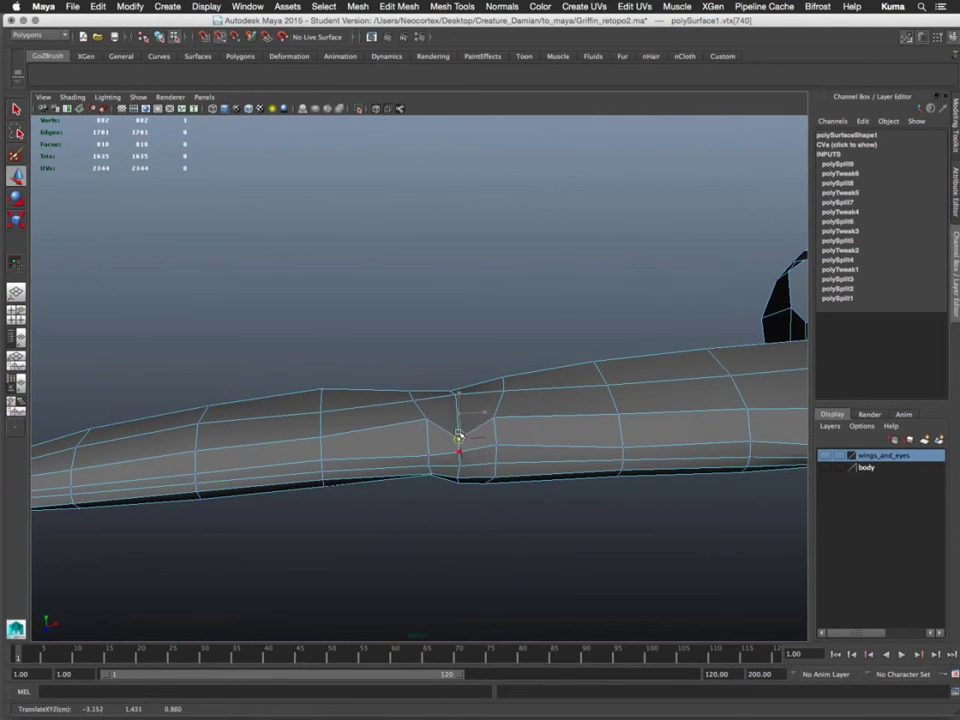
key("y")
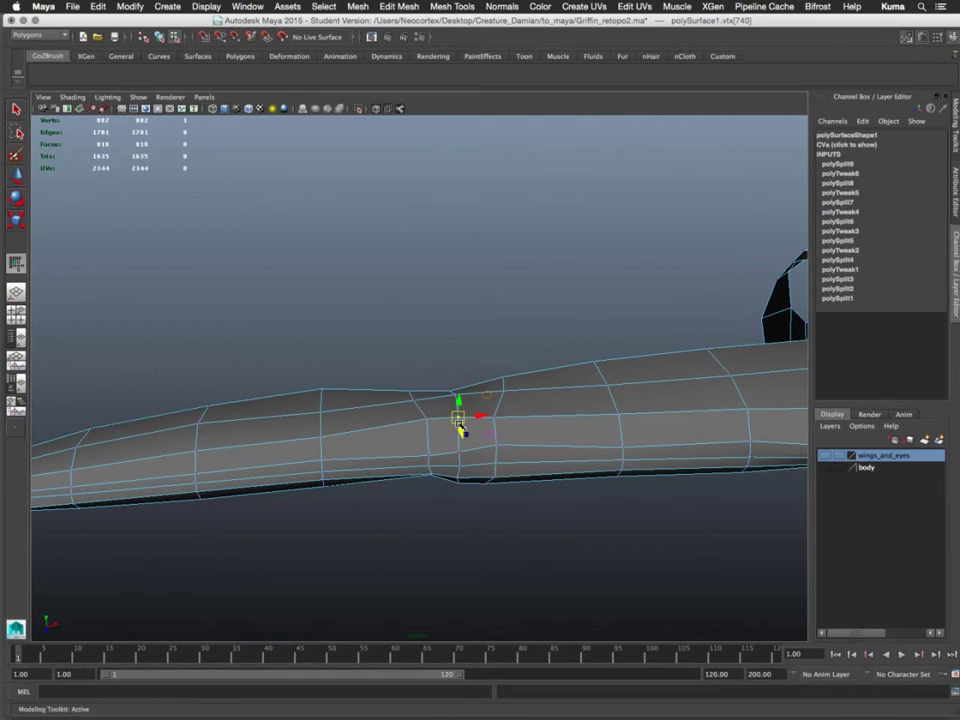
Slide the lower front vertex of the joint's outer loop slightly up along its edge
key("Down")
key("w")
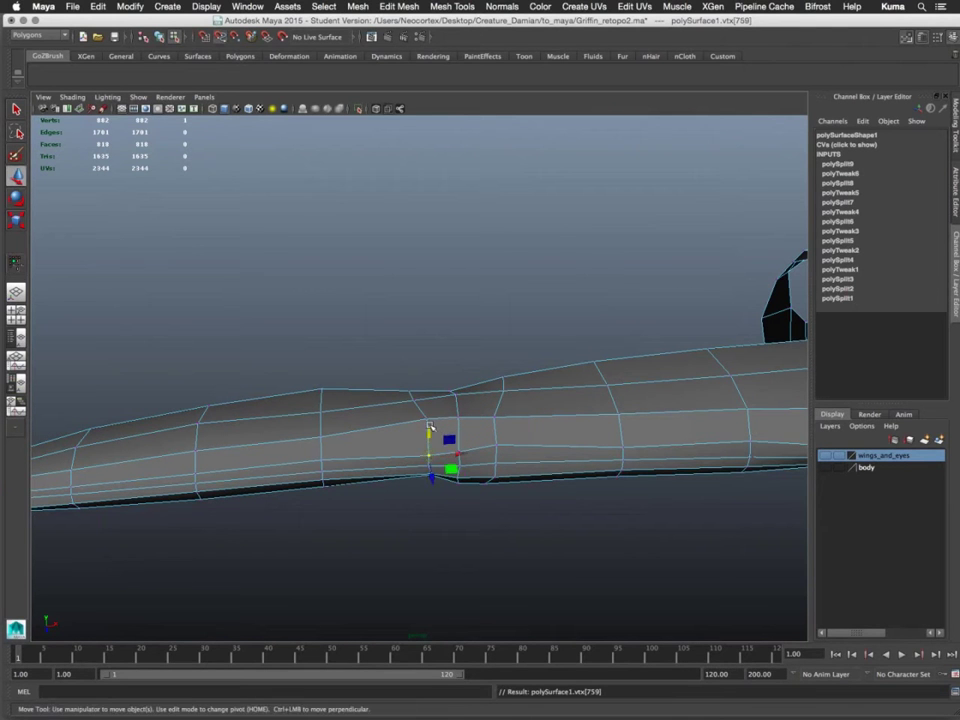
key("c")
middle_click_drag(427, 423, 428, 448)
Slide the lower front vertex of the joint's middle loop along its edge until it lines up with the row's adjacent vertices
key("Right")
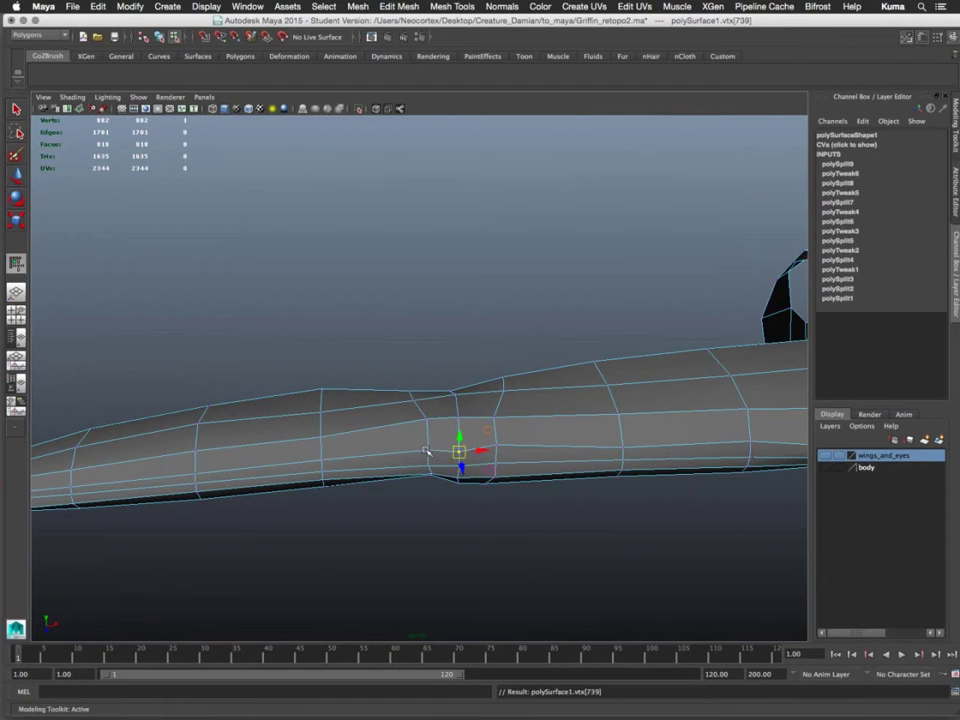
key("w")
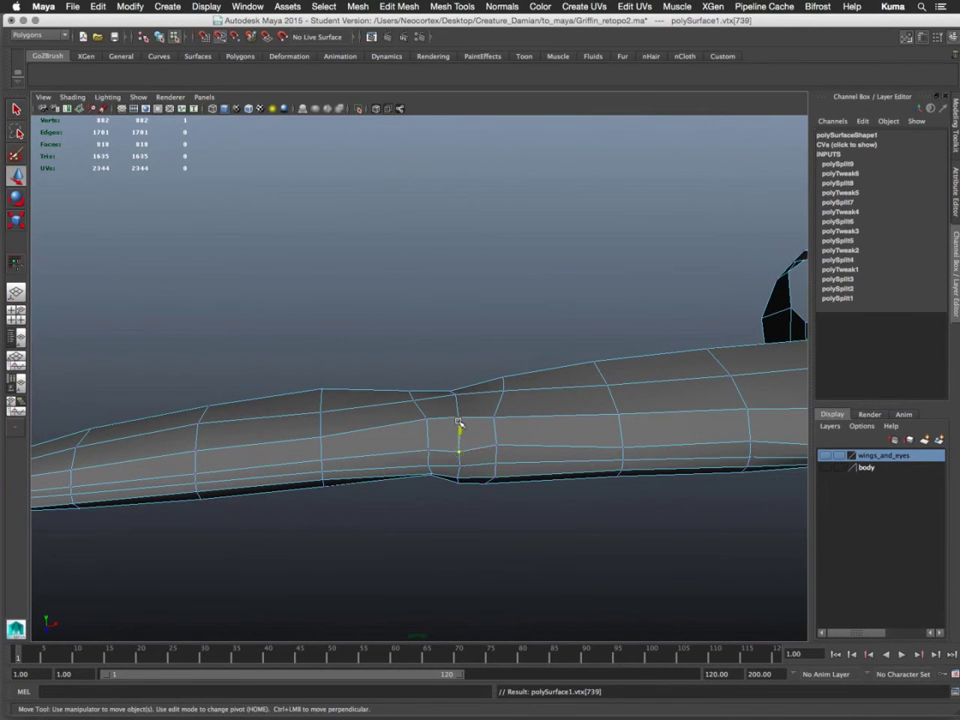
middle_click_drag(459, 424, 459, 428)
key("y")
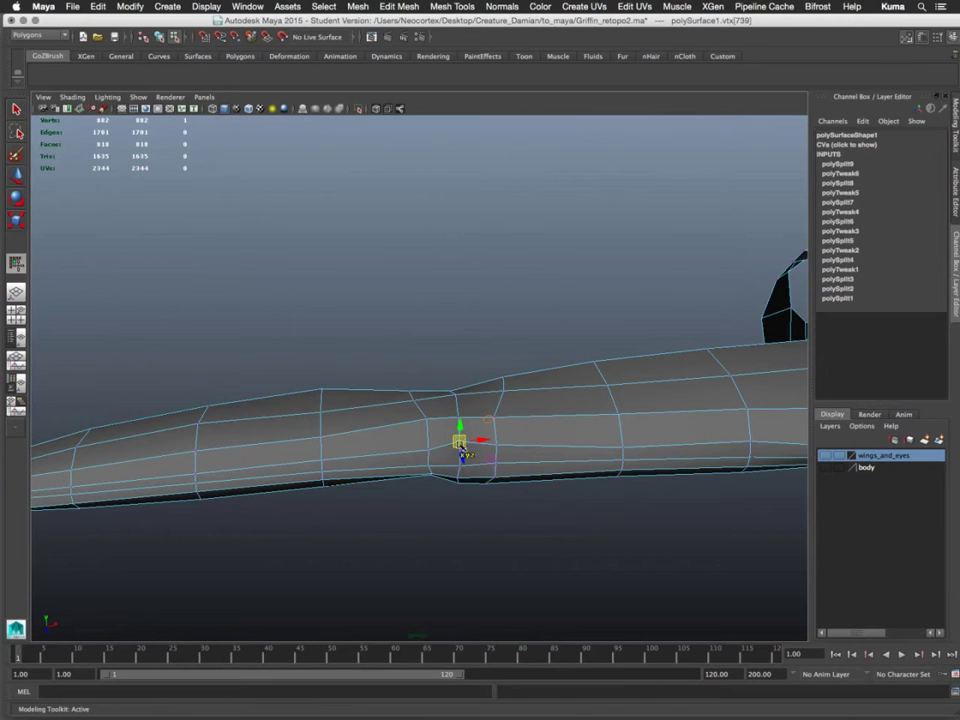
right_click_drag(459, 447, 556, 512, "alt")
key("w")
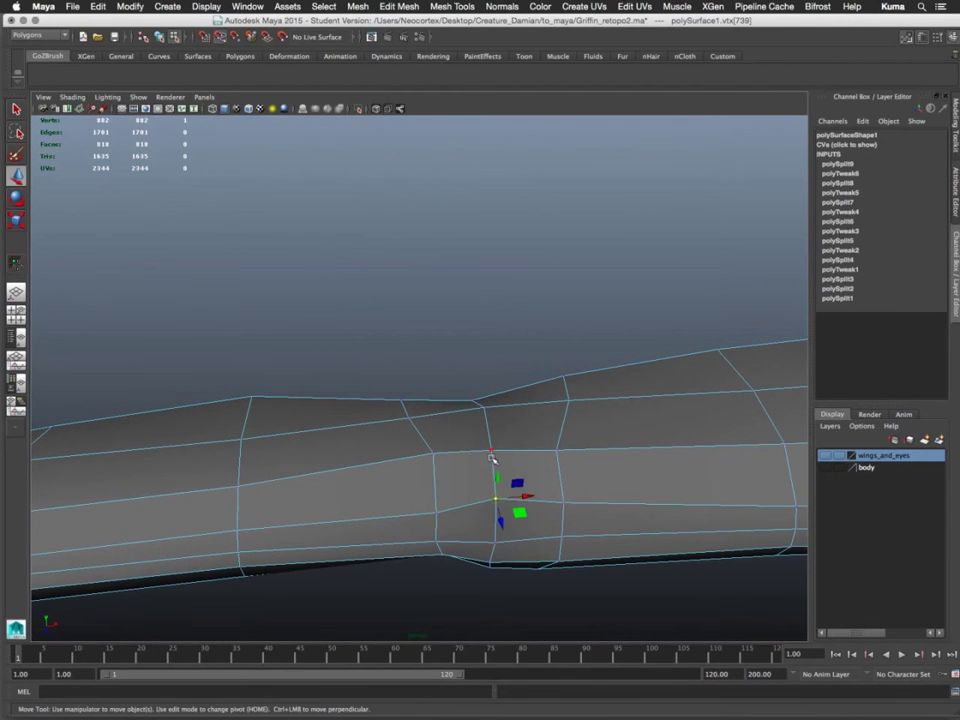
left_click(495, 497)
mouse_move(496, 497)
left_mouse_down()
mouse_move(495, 521)
mouse_move(494, 511)
left_mouse_up()
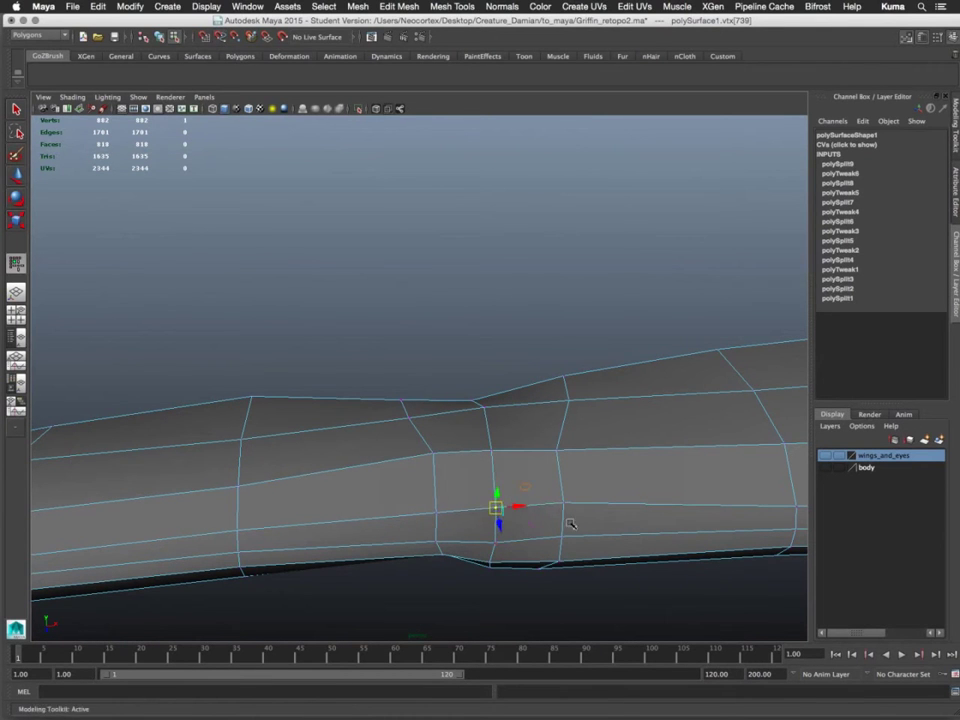
Inspect the edge flow along the whole wing from the front, above, below and the tip
right_click_drag(570, 523, 240, 362, "alt")
left_click_drag(384, 465, 381, 349, "alt")
left_click_drag(380, 428, 381, 349, "alt")
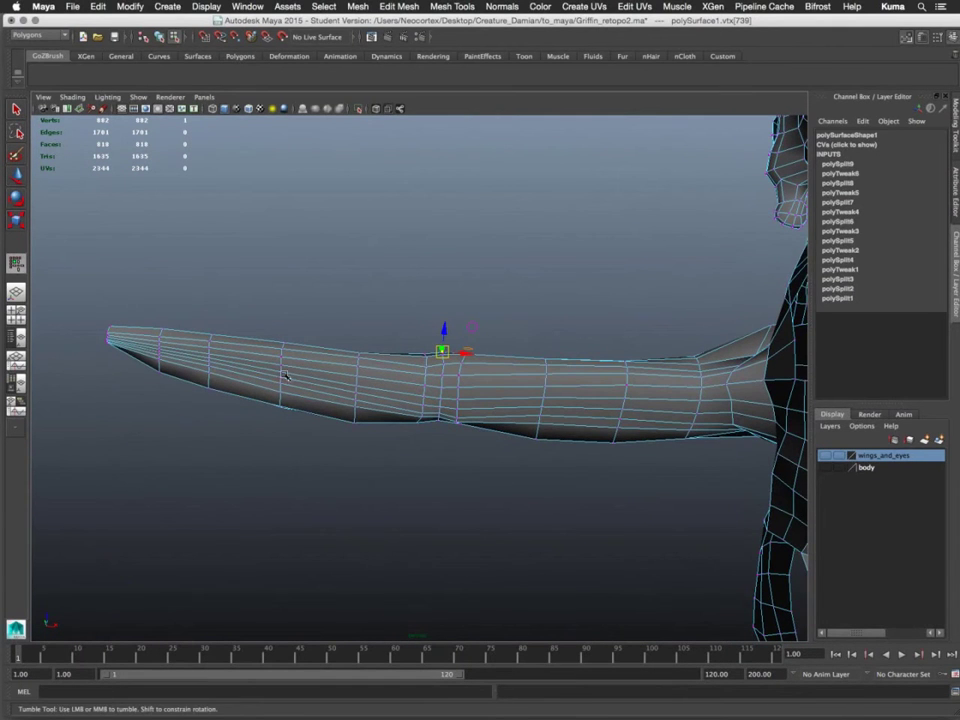
middle_click_drag(279, 379, 344, 421, "alt")
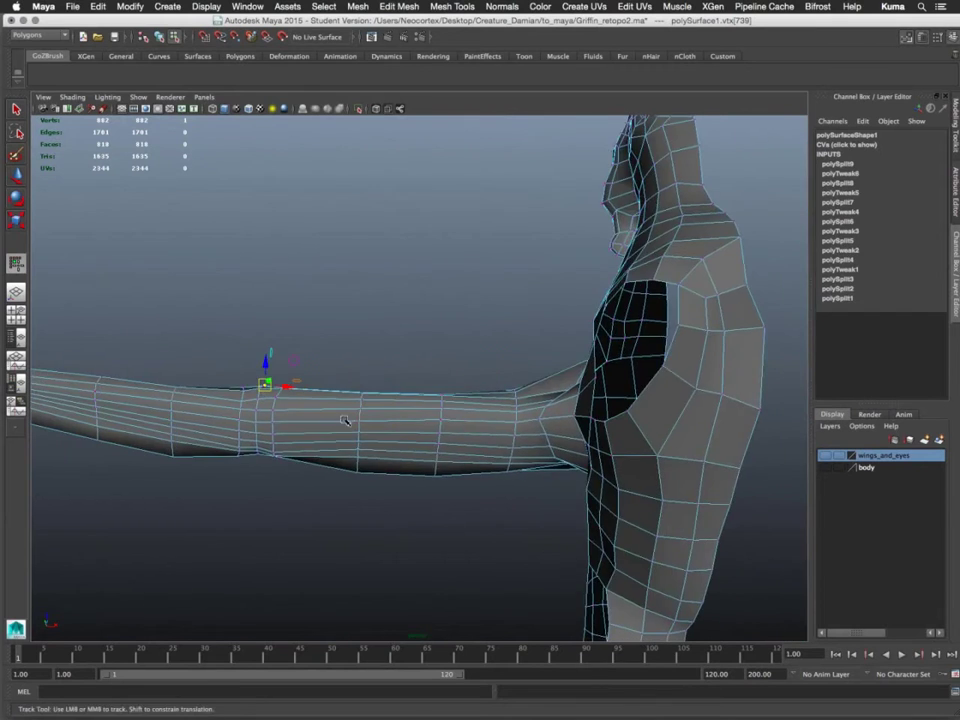
left_click_drag(344, 421, 499, 455, "alt")
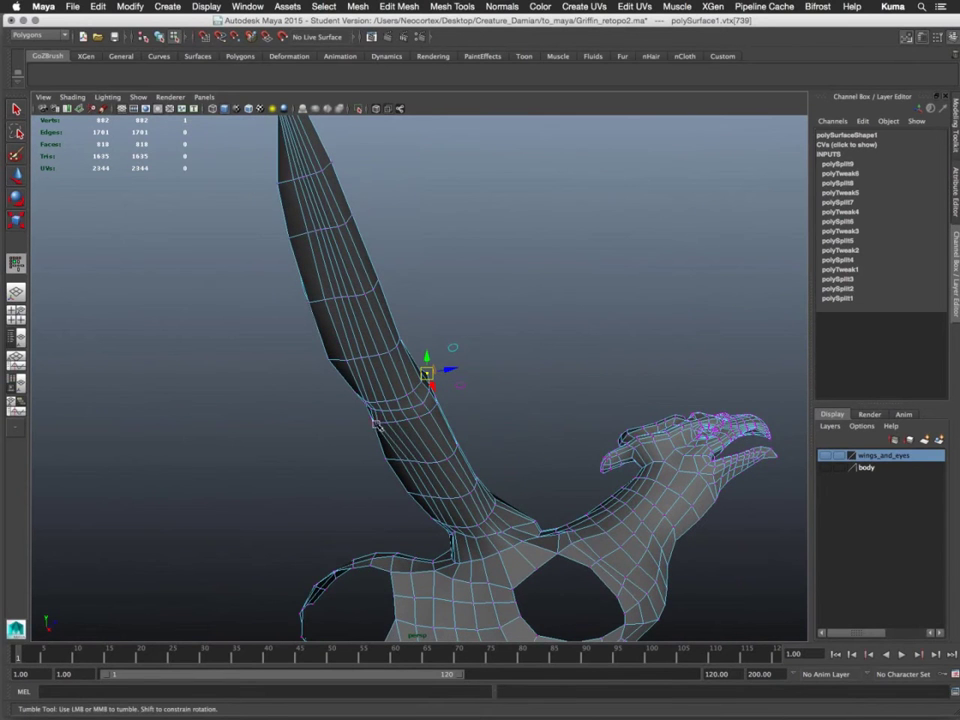
middle_click_drag(376, 424, 403, 540, "alt")
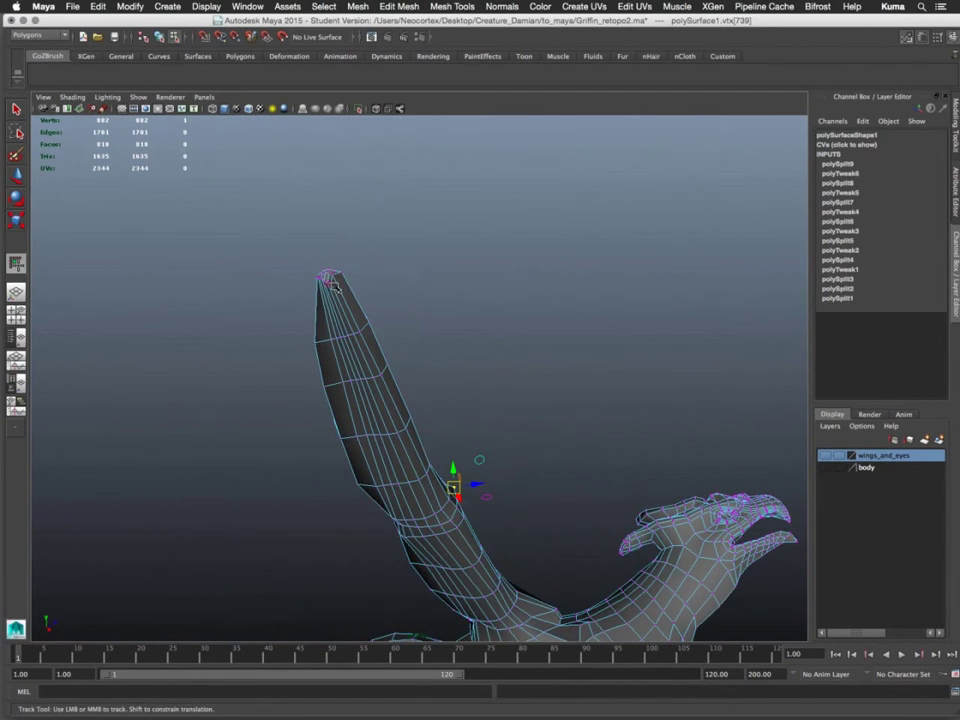
left_click_drag(334, 287, 490, 490, "alt")
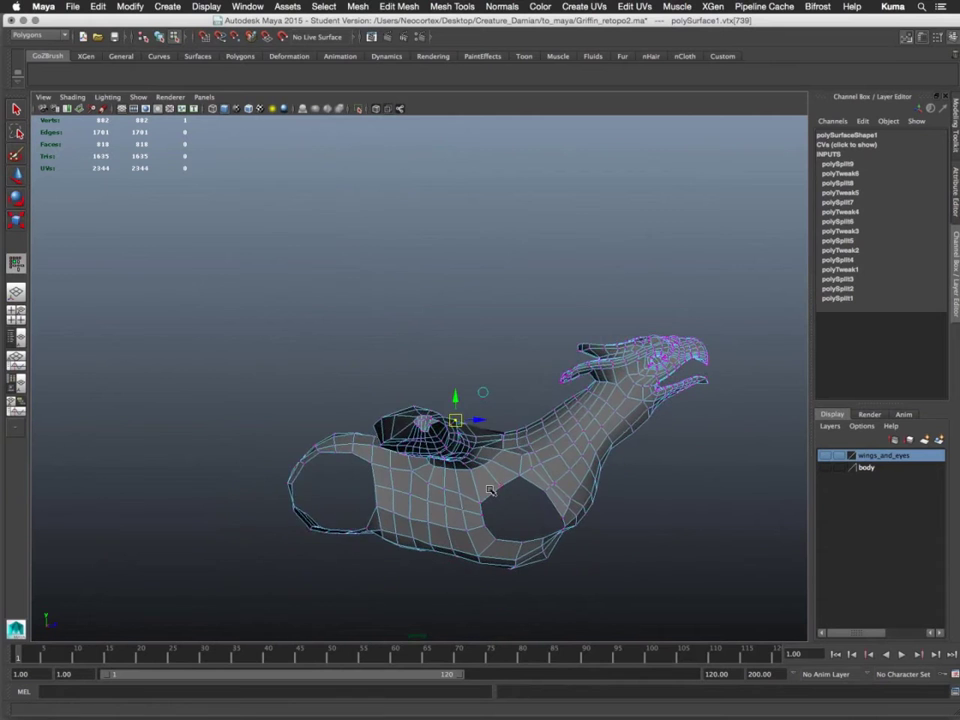
right_click_drag(490, 490, 465, 492, "alt")
left_click_drag(326, 327, 437, 574, "alt")
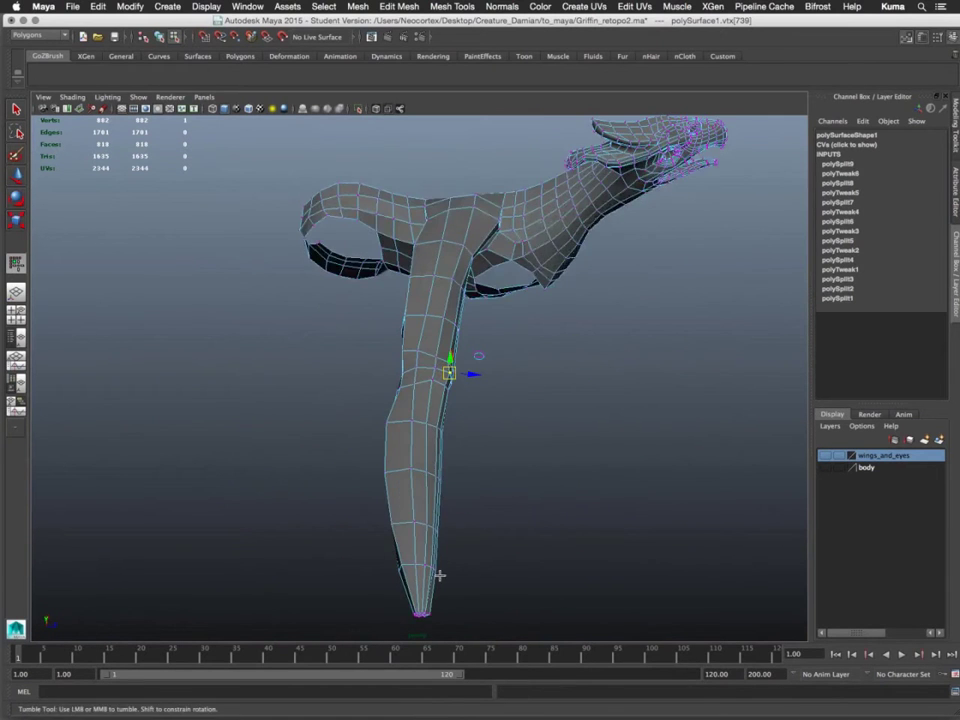
middle_click_drag(437, 574, 453, 470, "alt")
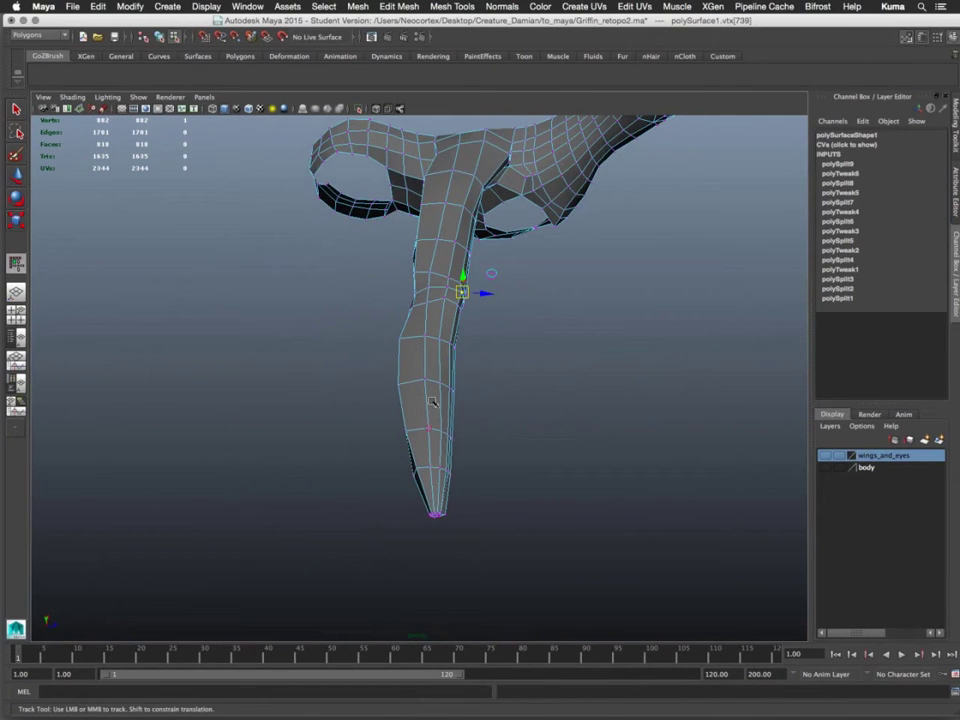
left_click_drag(534, 411, 454, 426, "alt")
Slide the middle vertex on top of the wing root outward along the wing to even the spacing
middle_click_drag(454, 426, 260, 450, "alt")
left_click_drag(260, 450, 343, 626, "alt")
right_click_drag(343, 626, 338, 487, "alt")
left_click_drag(338, 487, 349, 523, "alt")
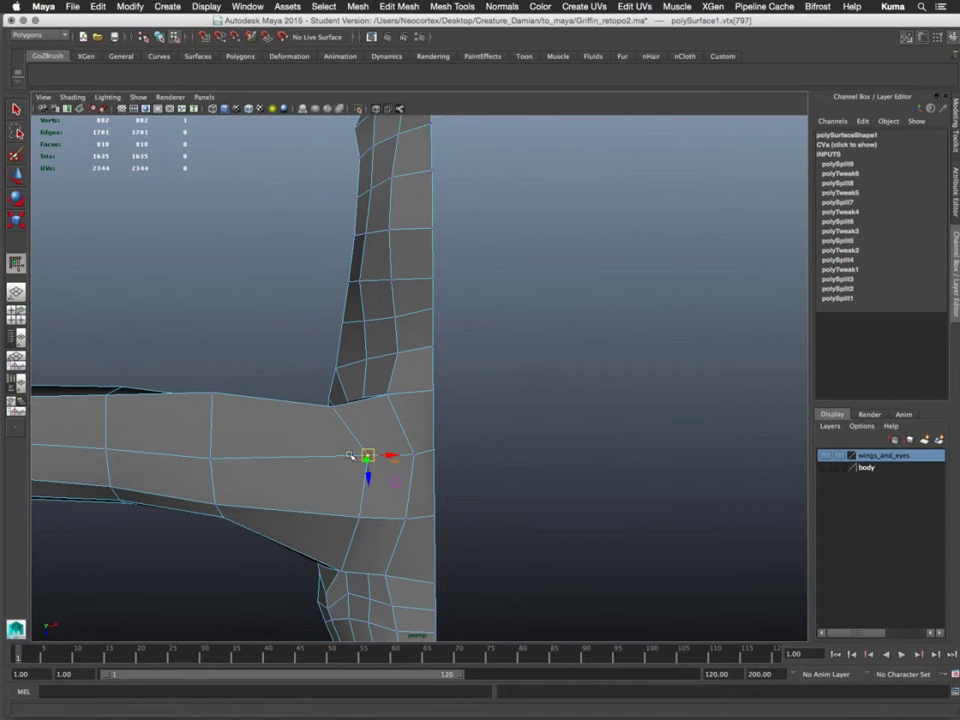
key("w")
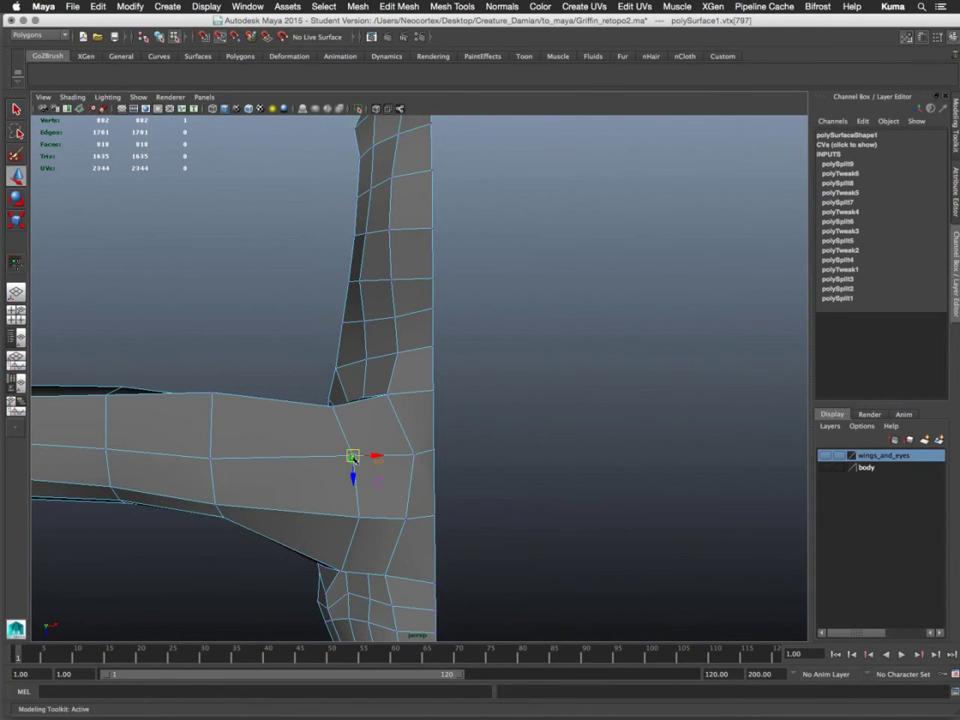
Slide the front vertex of the inner wing's loop nearest the shoulder up along its edge
left_click_drag(351, 456, 468, 419, "alt")
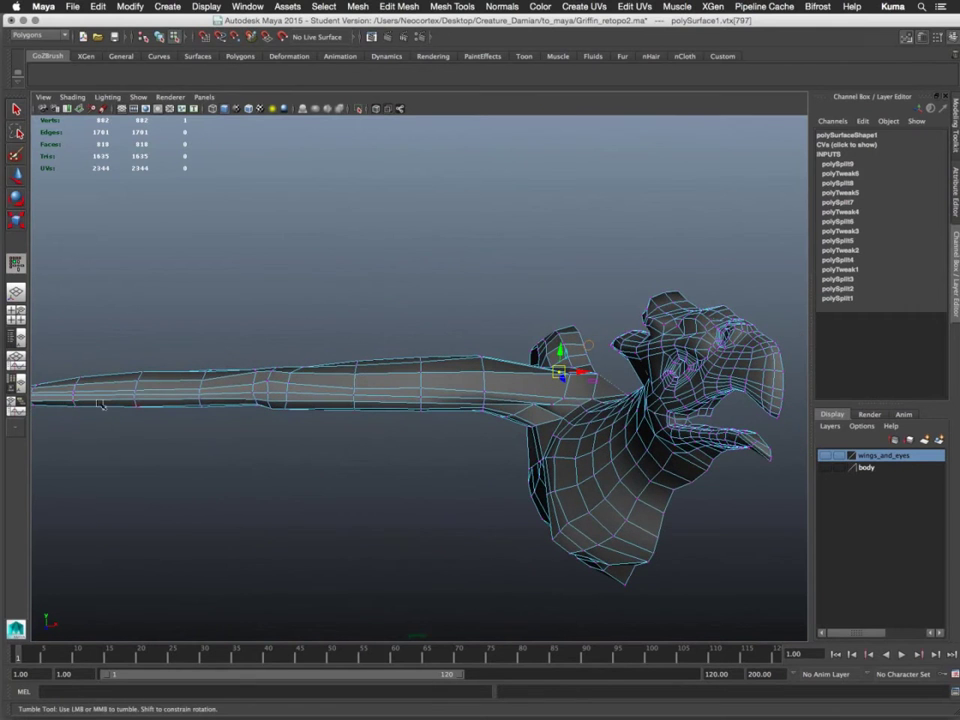
right_click_drag(370, 308, 407, 393, "alt")
left_click(541, 492)
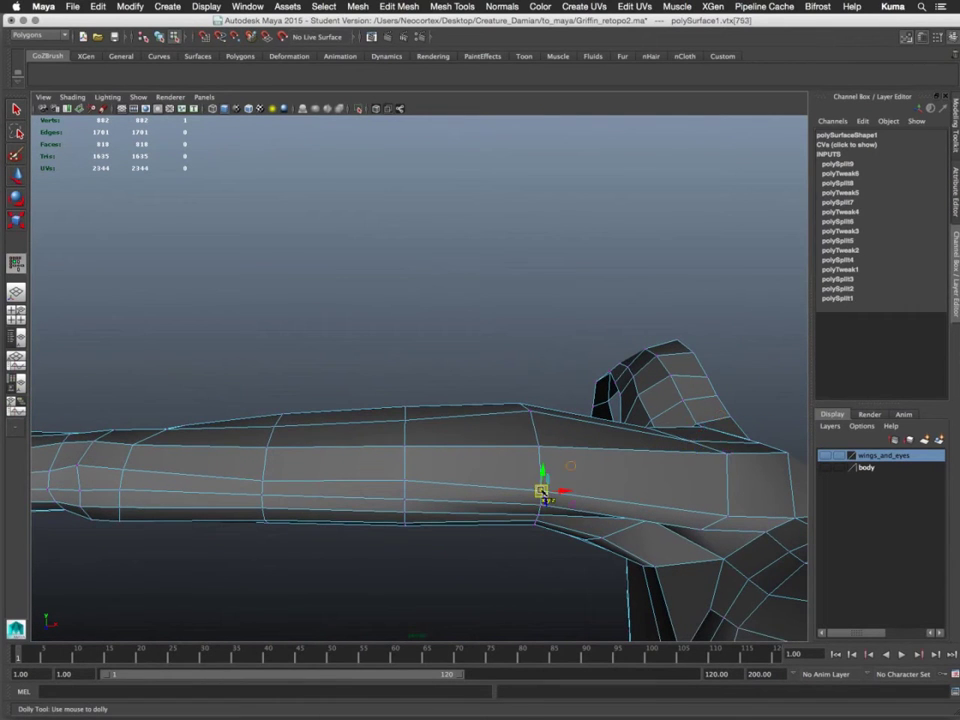
key("w")
left_click_drag(539, 452, 540, 480)
key("y")
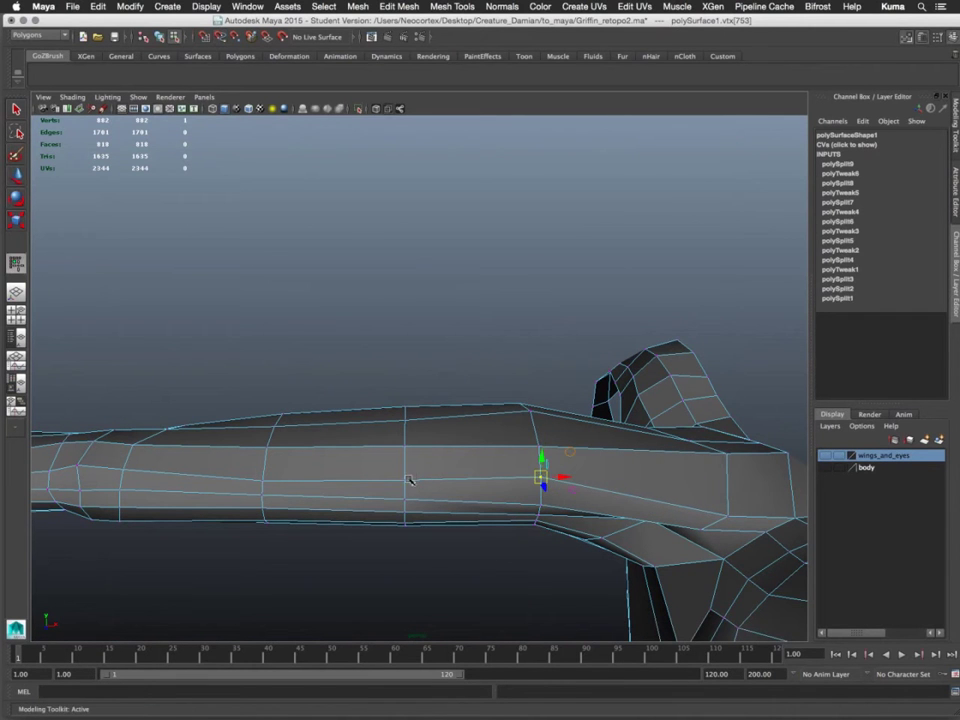
Slide the matching front vertex of the next inner-wing loop slightly up along its edge
left_click(405, 480)
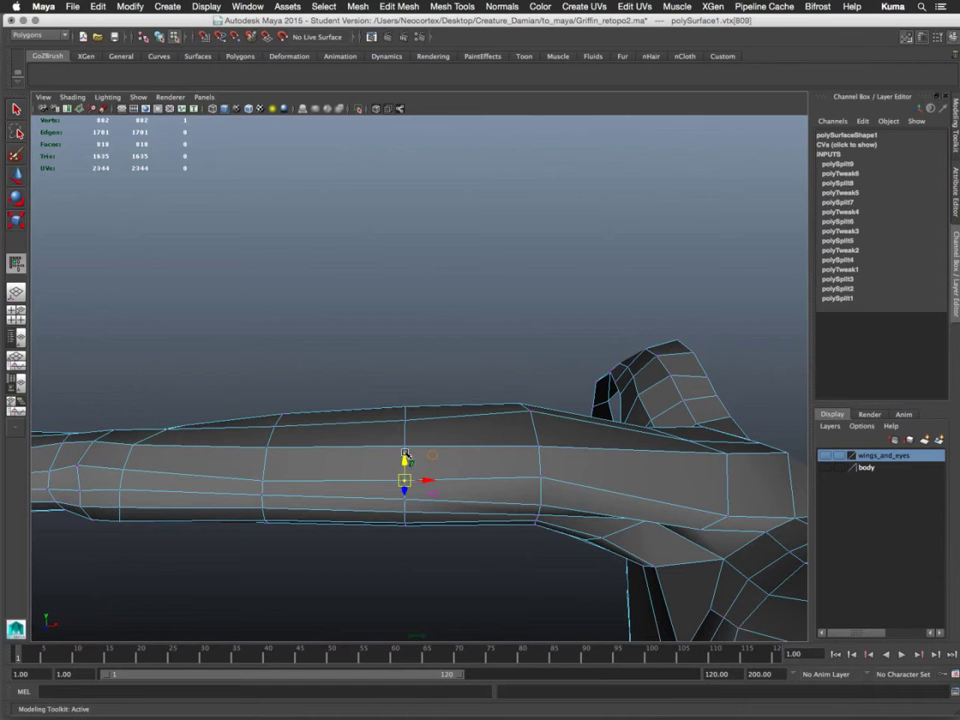
key("w")
right_click_drag(411, 454, 454, 512, "alt")
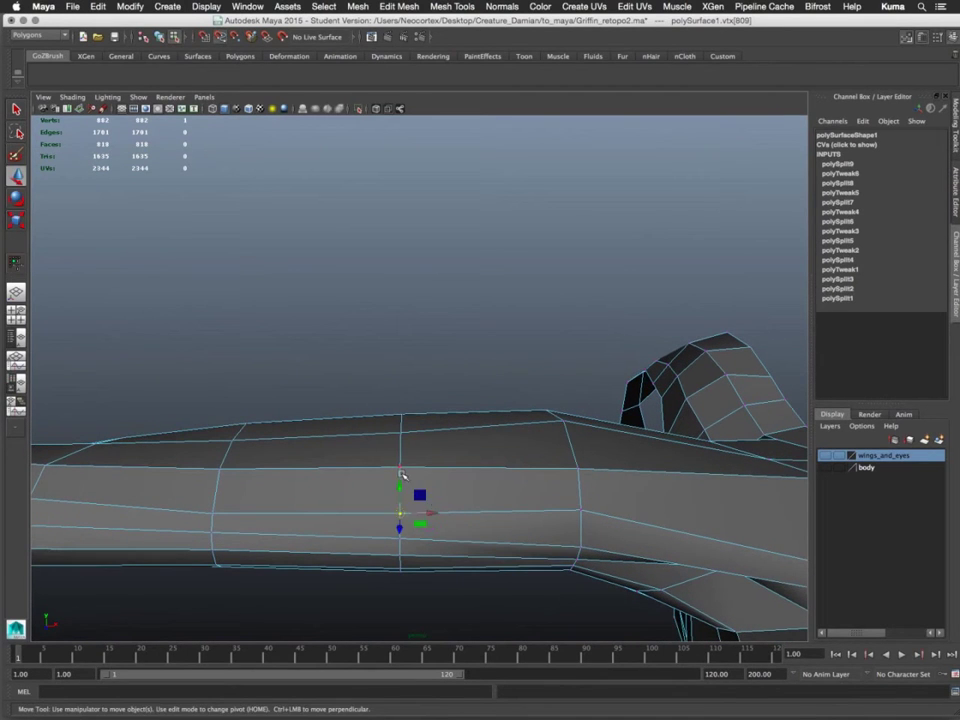
middle_click_drag(400, 471, 400, 508)
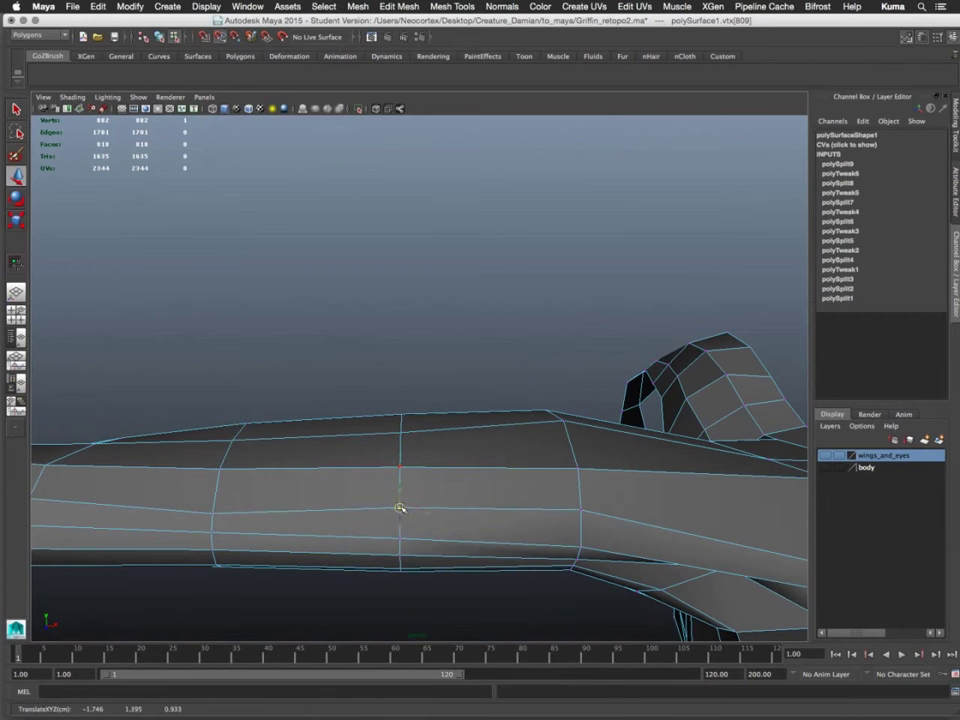
key("w")
Examine the wing's loops and its connection to the shoulder from above, the front and the side
left_click_drag(539, 541, 547, 400, "alt")
right_click_drag(547, 400, 440, 305, "alt")
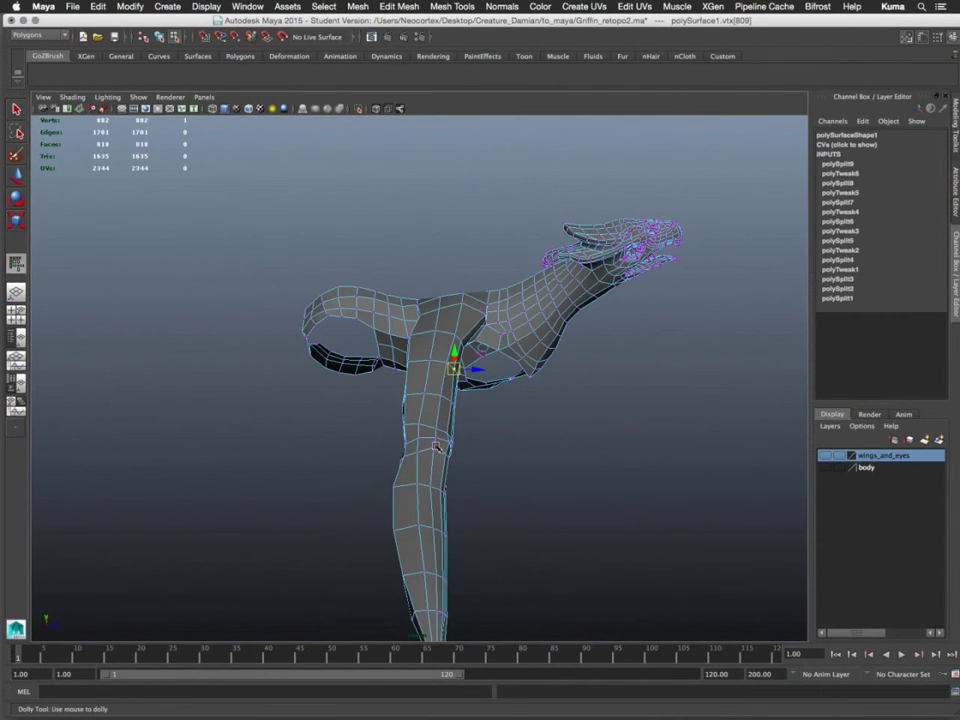
left_click_drag(517, 321, 450, 208, "alt")
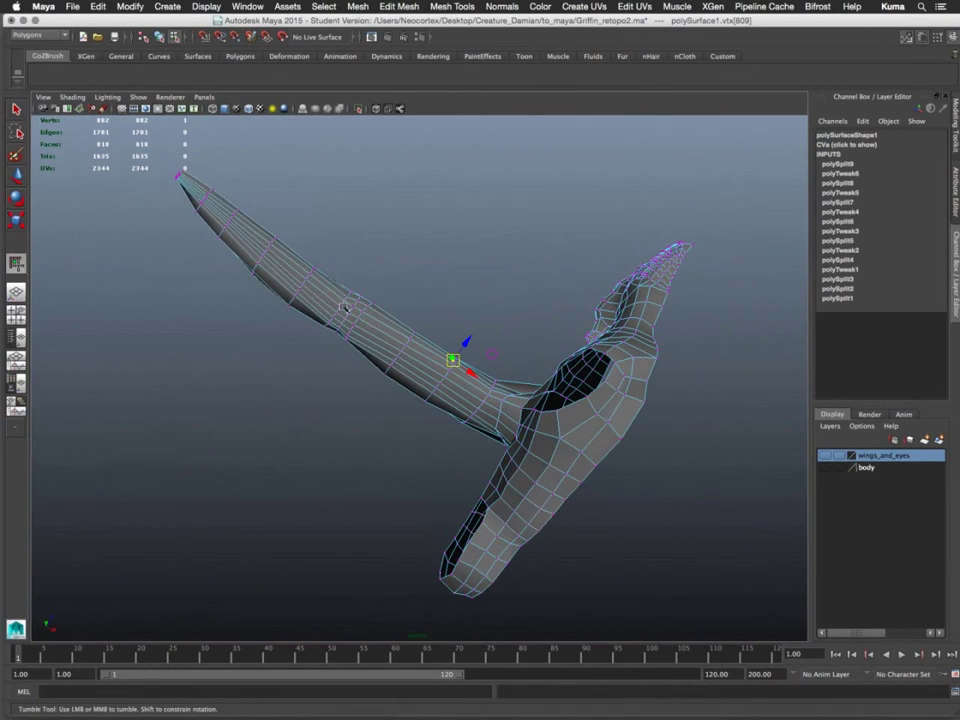
left_click_drag(504, 407, 483, 452, "alt")
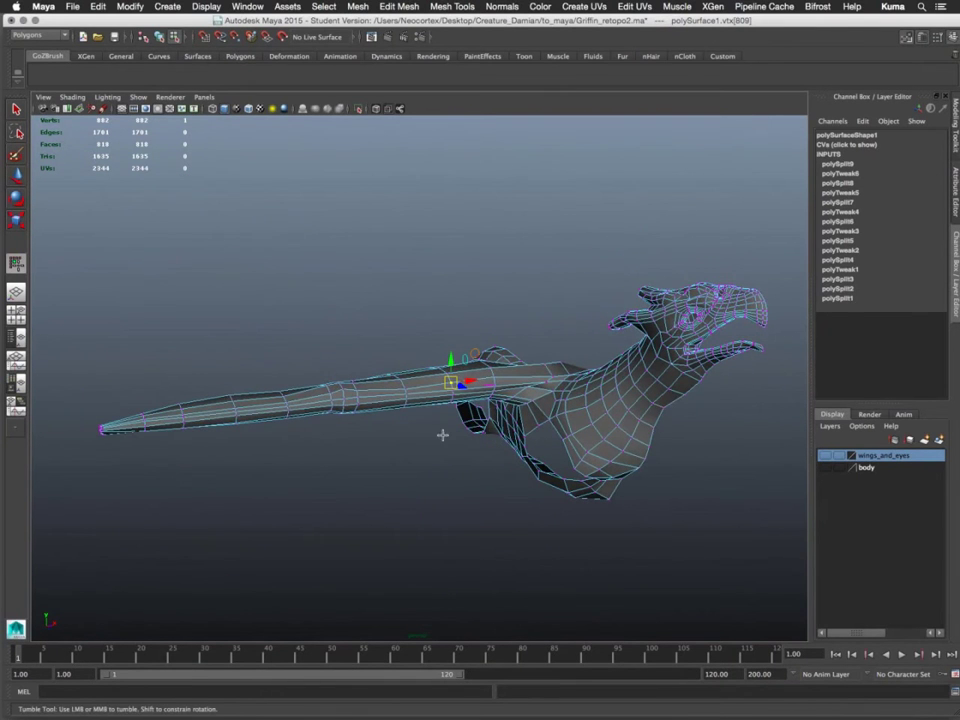
left_click_drag(452, 363, 468, 390, "alt")
middle_click_drag(468, 340, 463, 585, "alt")
left_click_drag(470, 575, 546, 560, "alt")
middle_click_drag(444, 486, 343, 276, "alt")
right_click_drag(343, 276, 520, 530, "alt")
Show the body layer again with X-ray shading, and switch to edge selection at the open chest area
left_click(825, 467)
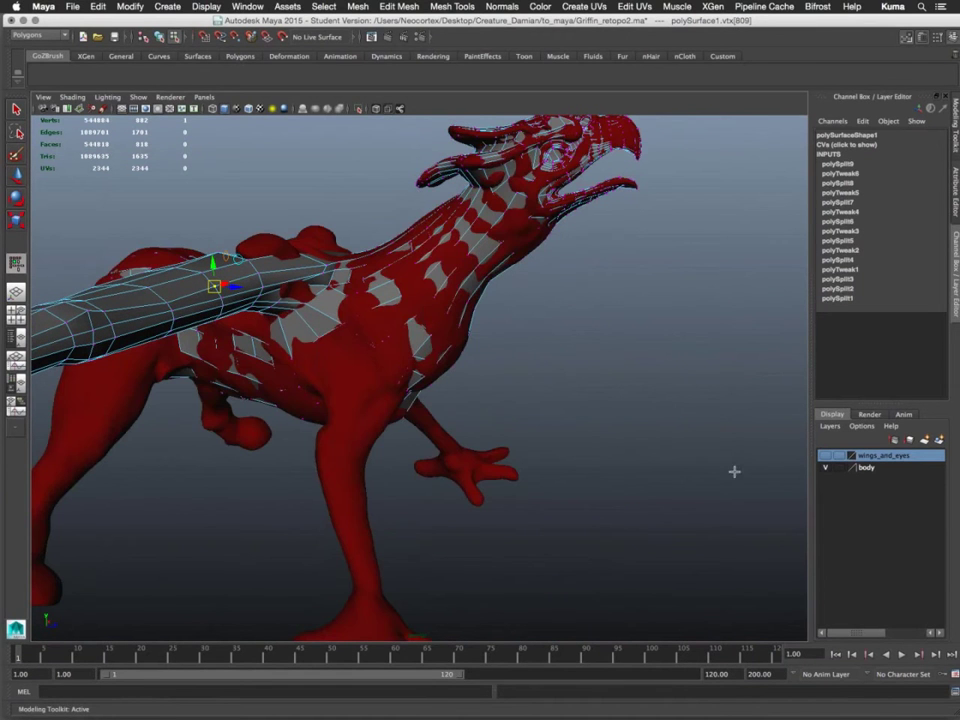
left_click(377, 110)
left_click_drag(443, 412, 418, 407, "alt")
scroll(405, 367, "up", 5)
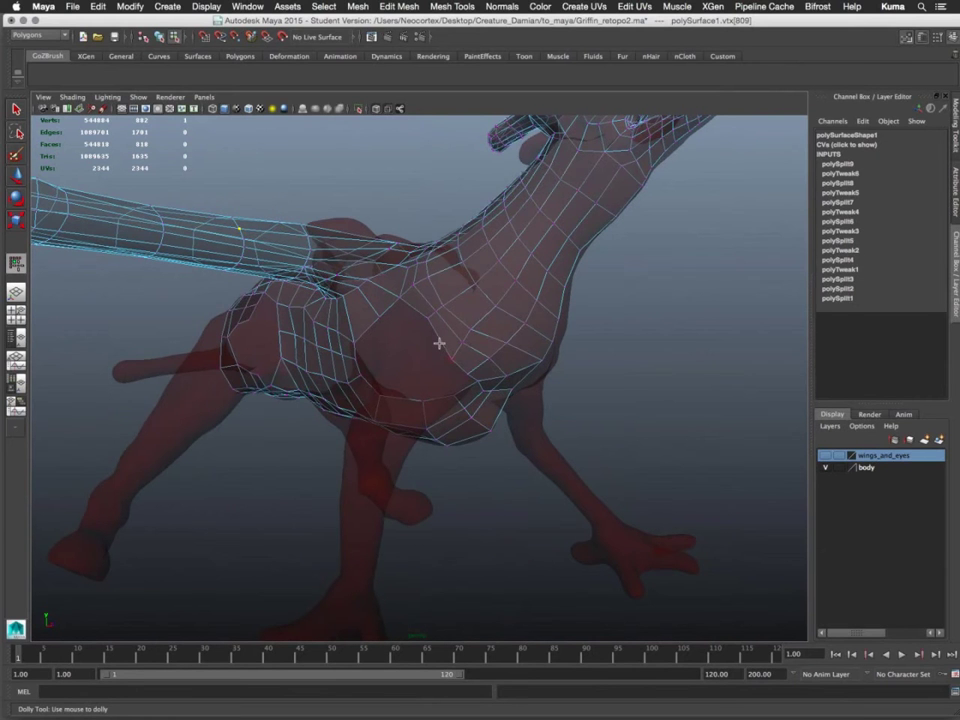
right_click_drag(439, 343, 448, 305)
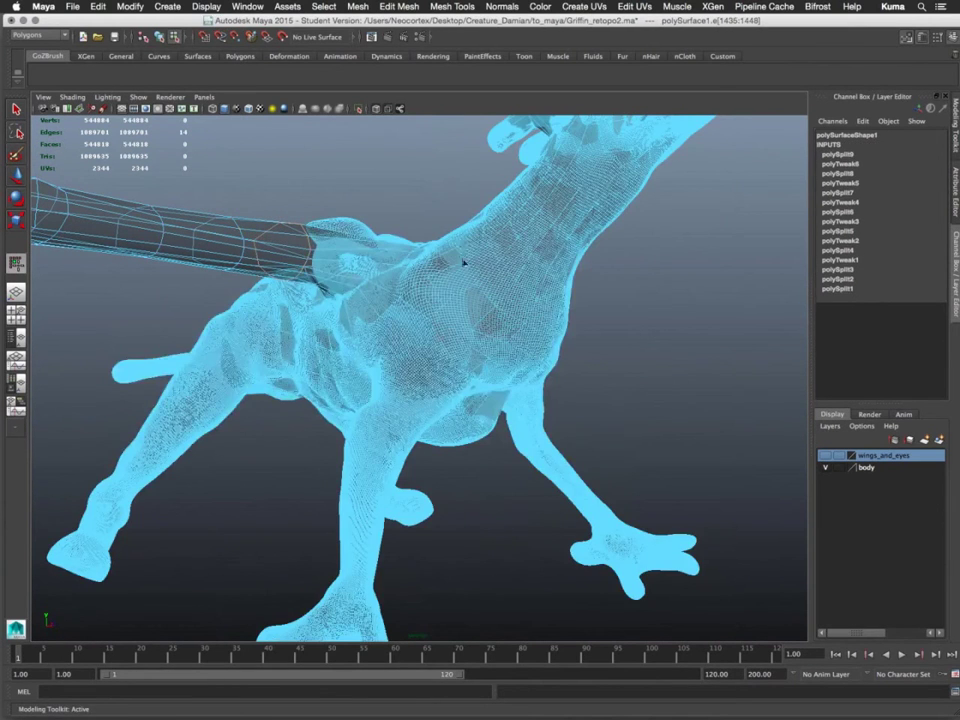
Set the body layer to reference and select the border edge loop around the retopo mesh's front leg opening
left_click(838, 467)
right_click_drag(509, 363, 552, 345)
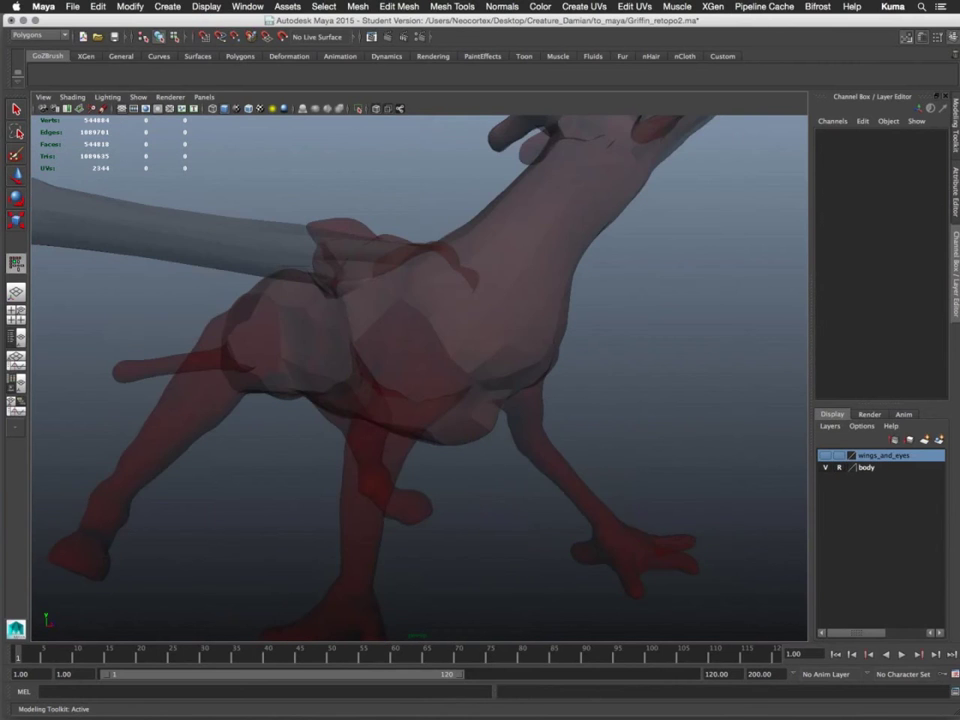
left_click(370, 303)
right_click_drag(418, 303, 419, 274)
left_click(413, 311)
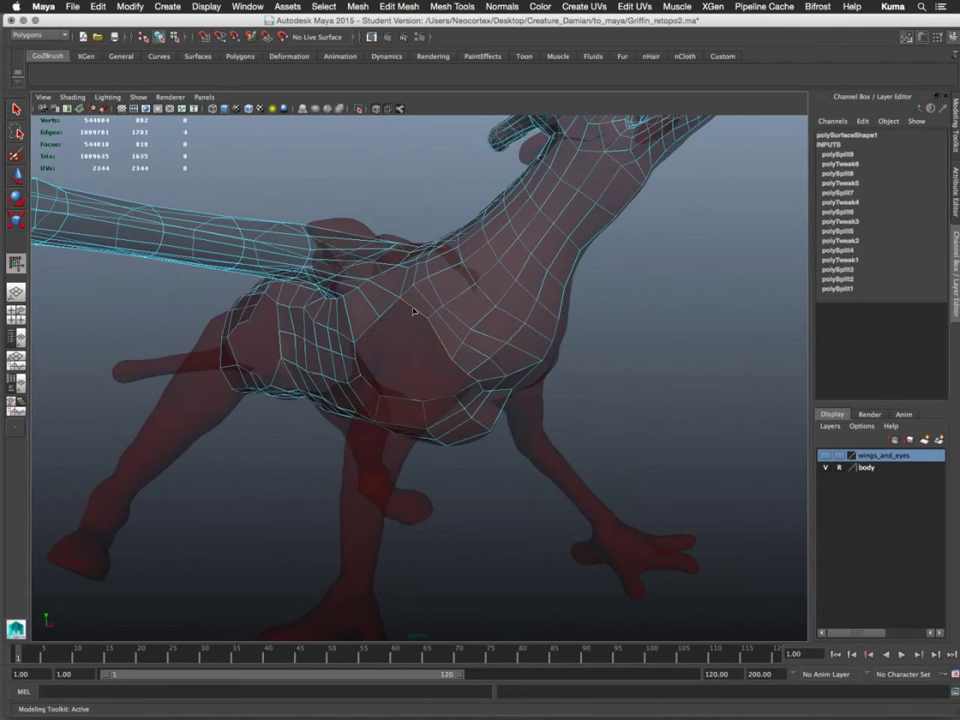
left_click_drag(403, 388, 370, 404, "alt")
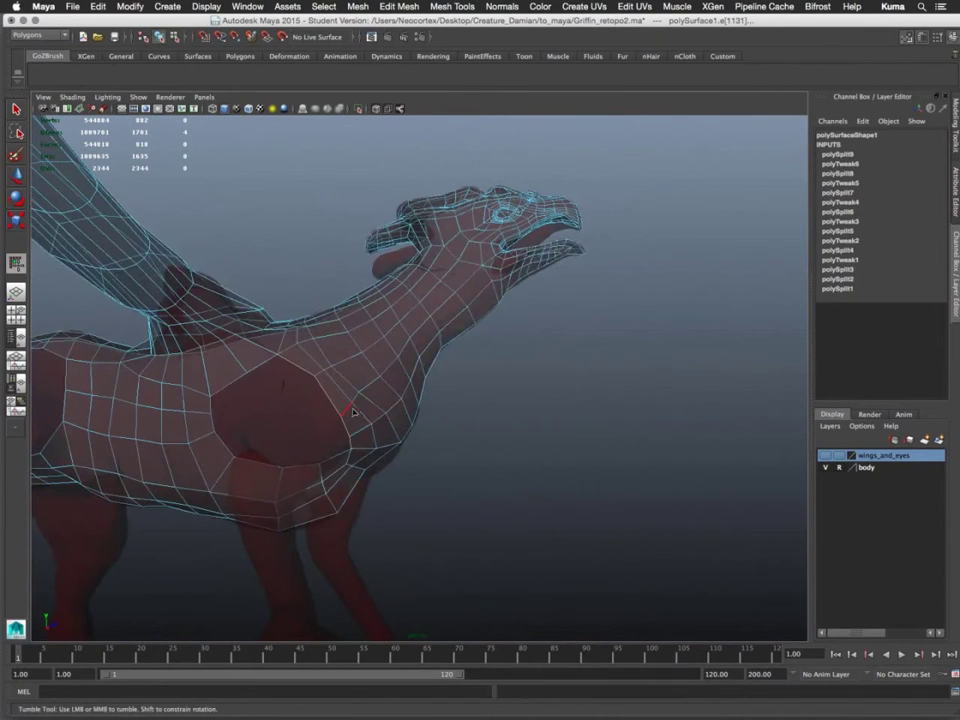
middle_click_drag(358, 410, 402, 390, "alt")
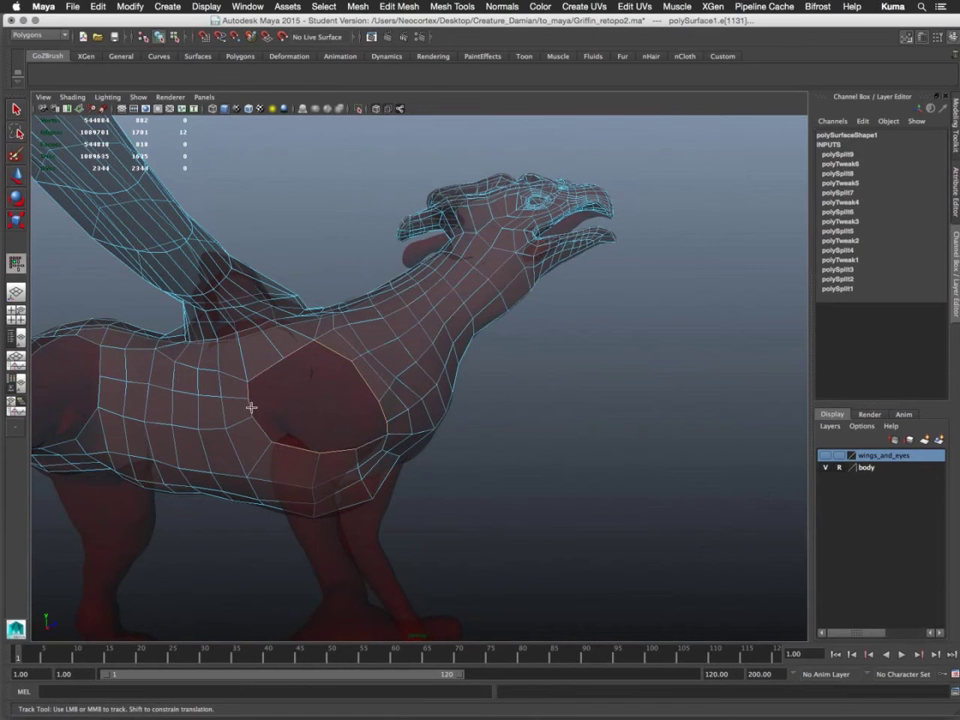
left_click_drag(395, 477, 231, 448, "alt")
right_click_drag(231, 448, 235, 441, "alt")
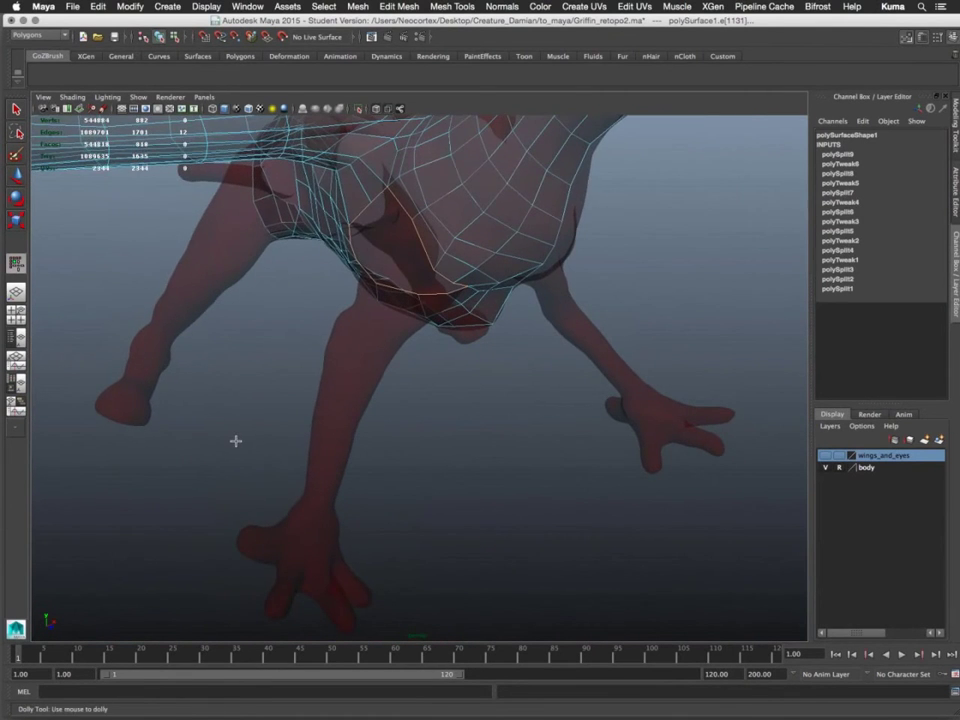
key("space")
left_click(158, 486)
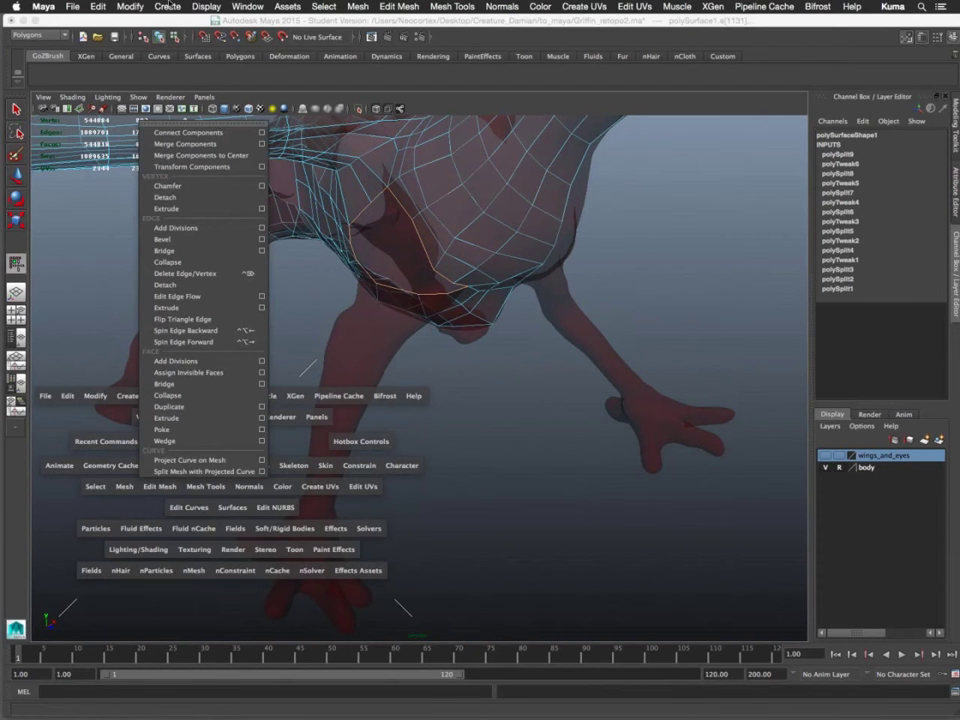
left_click(166, 208)
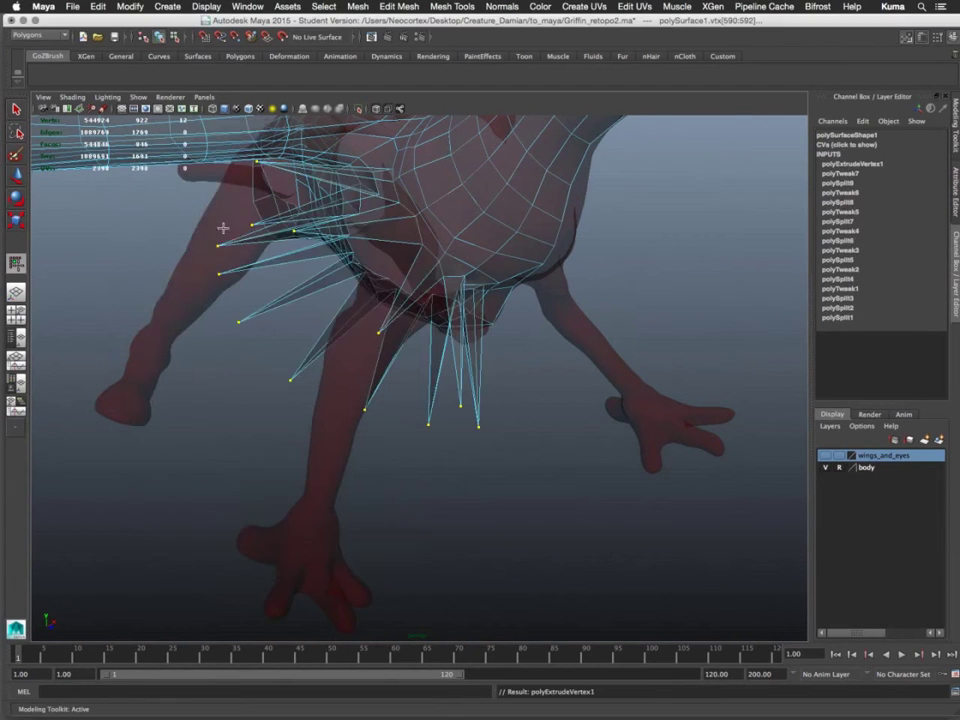
key("ctrl+z")
Extrude the leg opening's border edges down the front leg, by about -0.98, -1.18 and 0.75 in X, Y and Z
key("space")
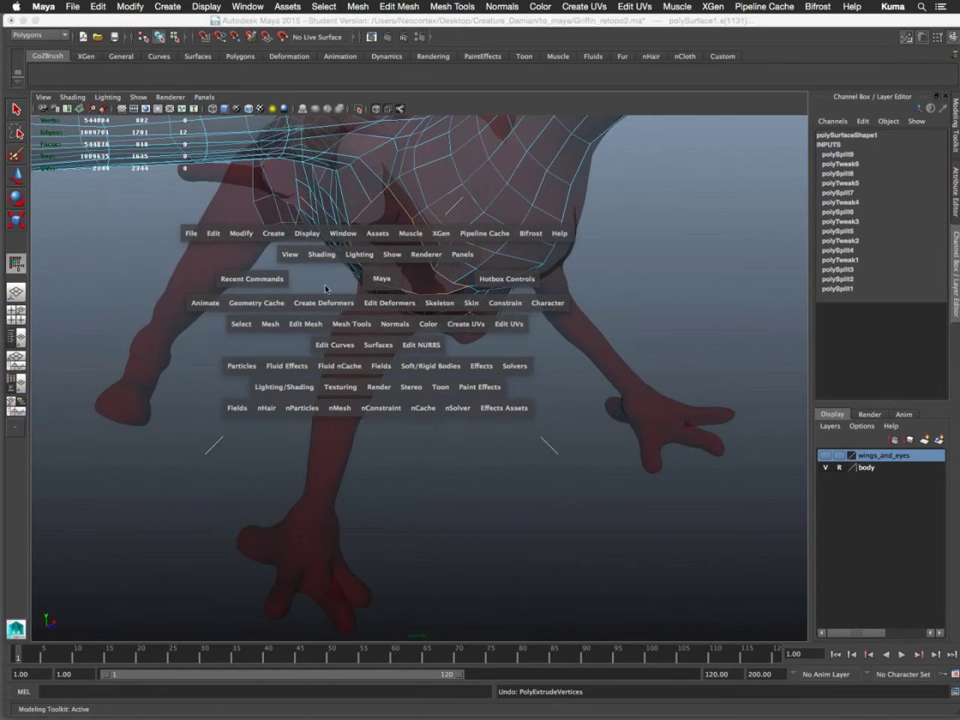
left_click(308, 324)
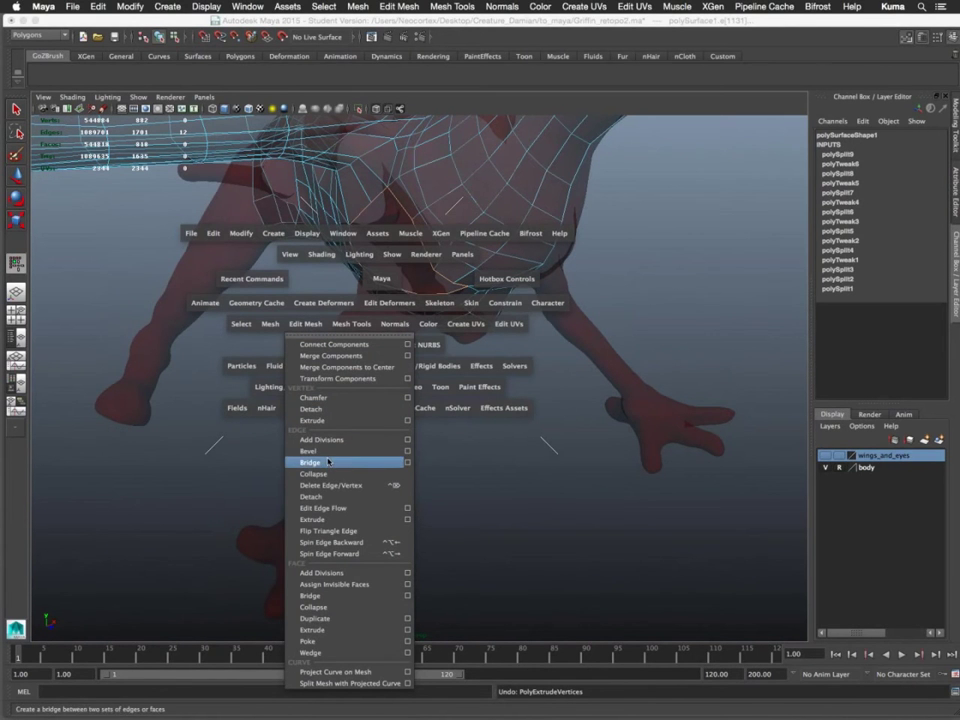
left_click(339, 519)
left_click_drag(405, 342, 295, 256, "alt")
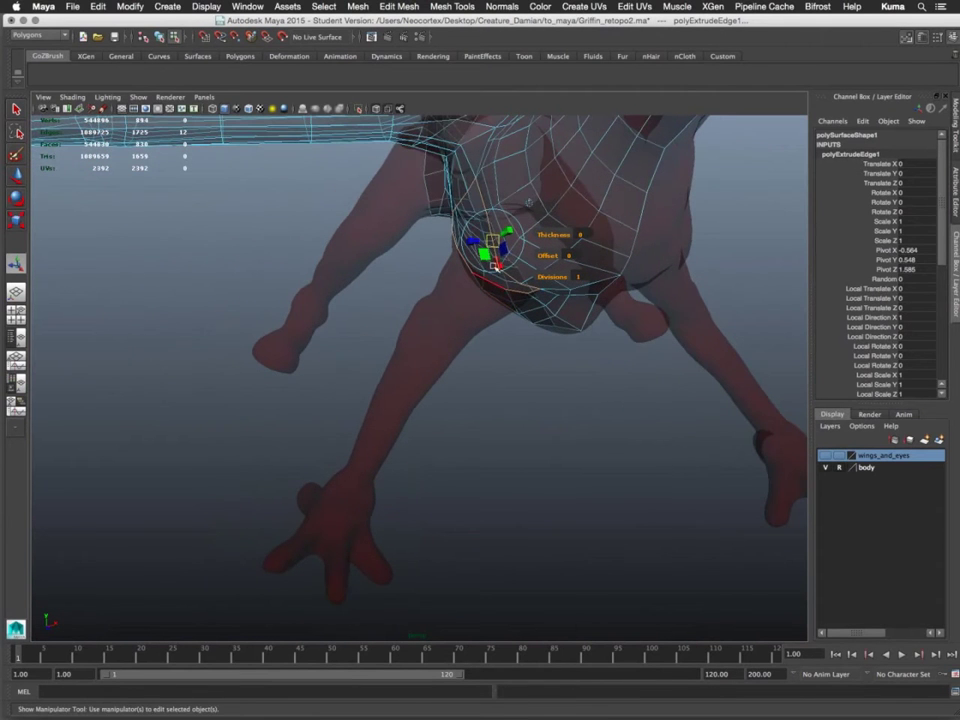
left_click(530, 202)
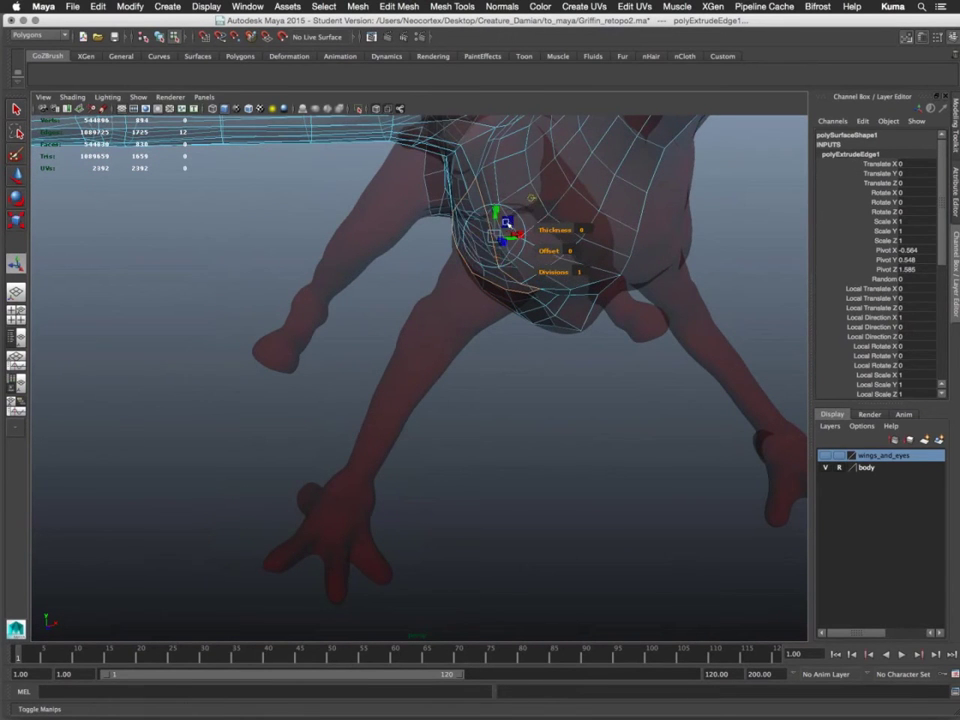
left_click_drag(499, 261, 347, 432, "alt")
left_click(566, 238)
left_click_drag(440, 402, 403, 446, "alt")
Rotate the extruded end ring so it lies across the front leg
key("r")
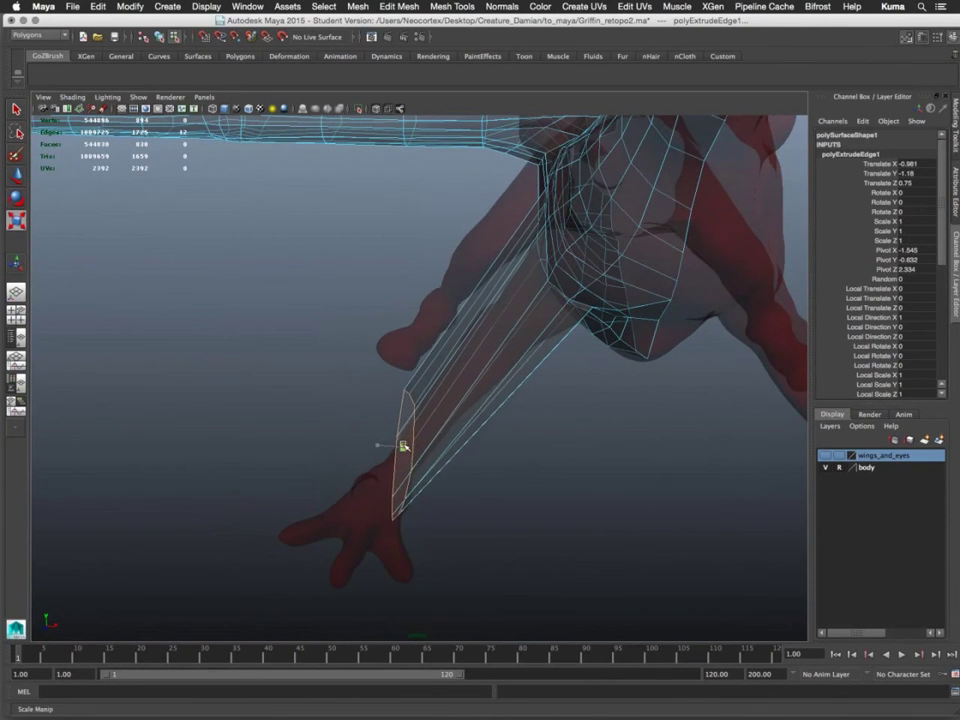
key("e")
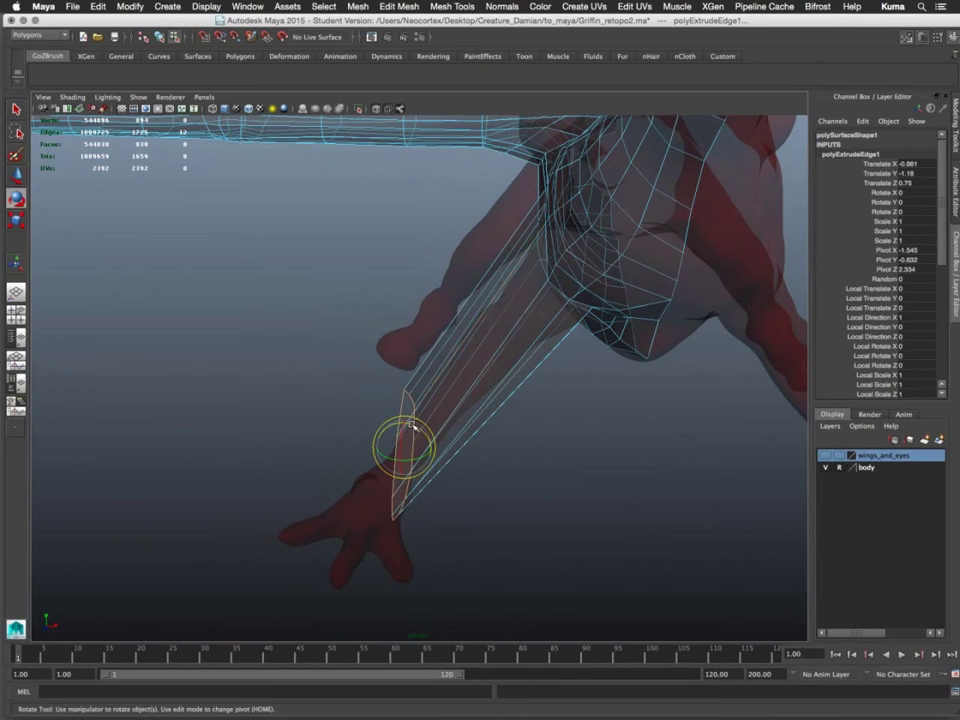
left_click_drag(410, 427, 387, 426)
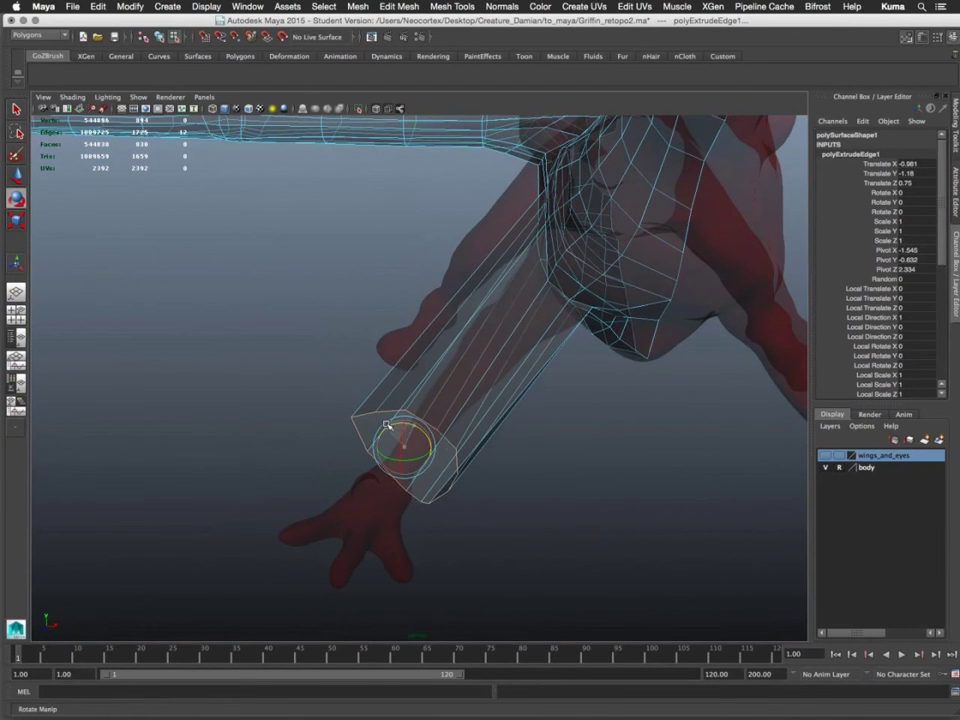
left_click_drag(366, 468, 495, 474, "alt")
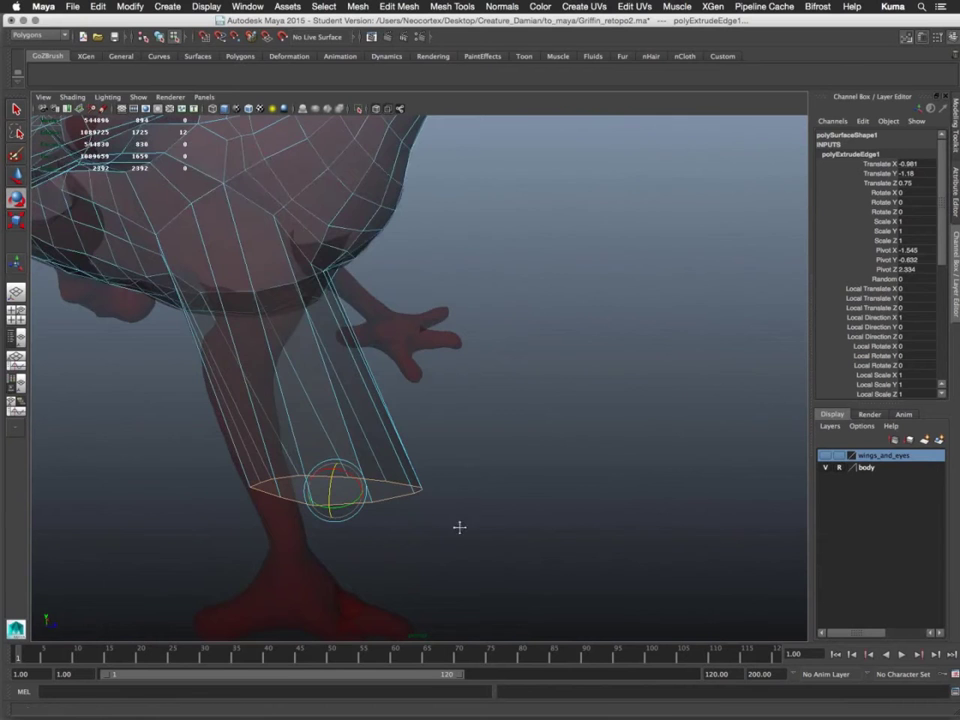
Move the end ring to the wrist and scale it down to fit around the sculpted leg
middle_click_drag(457, 526, 432, 566, "alt")
key("r")
key("w")
left_click_drag(555, 504, 544, 557, "alt")
middle_click_drag(544, 557, 519, 385, "alt")
left_click_drag(519, 385, 508, 448, "alt")
key("r")
middle_click_drag(510, 446, 495, 444)
left_click_drag(527, 266, 489, 352, "alt")
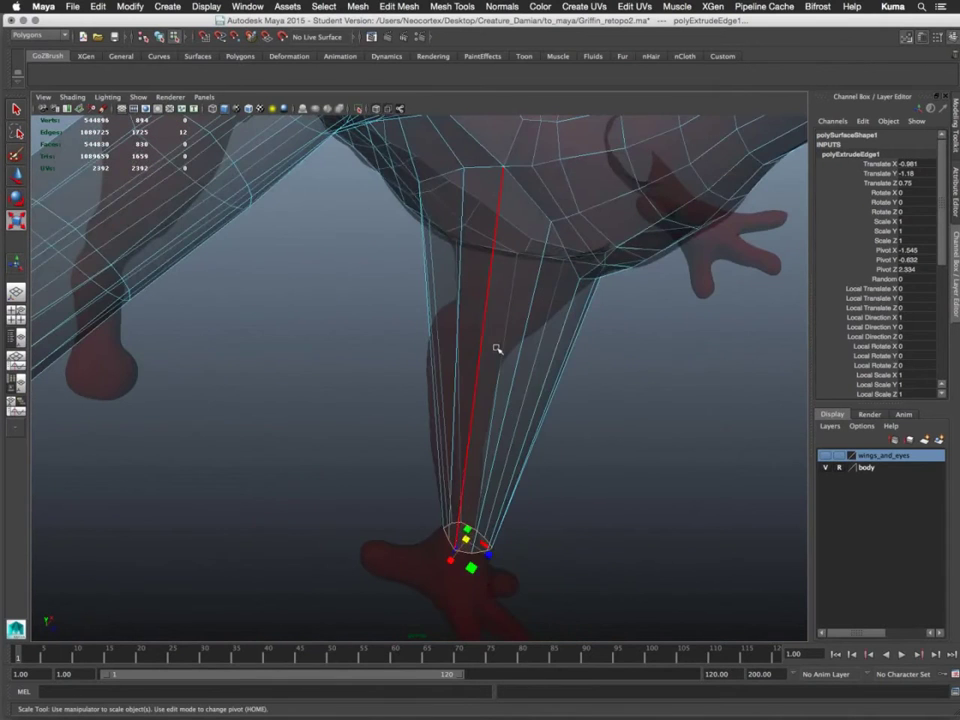
Insert an edge loop around the upper end of the extruded front leg, just below the chest
right_click_drag(497, 348, 511, 343)
left_click(519, 355)
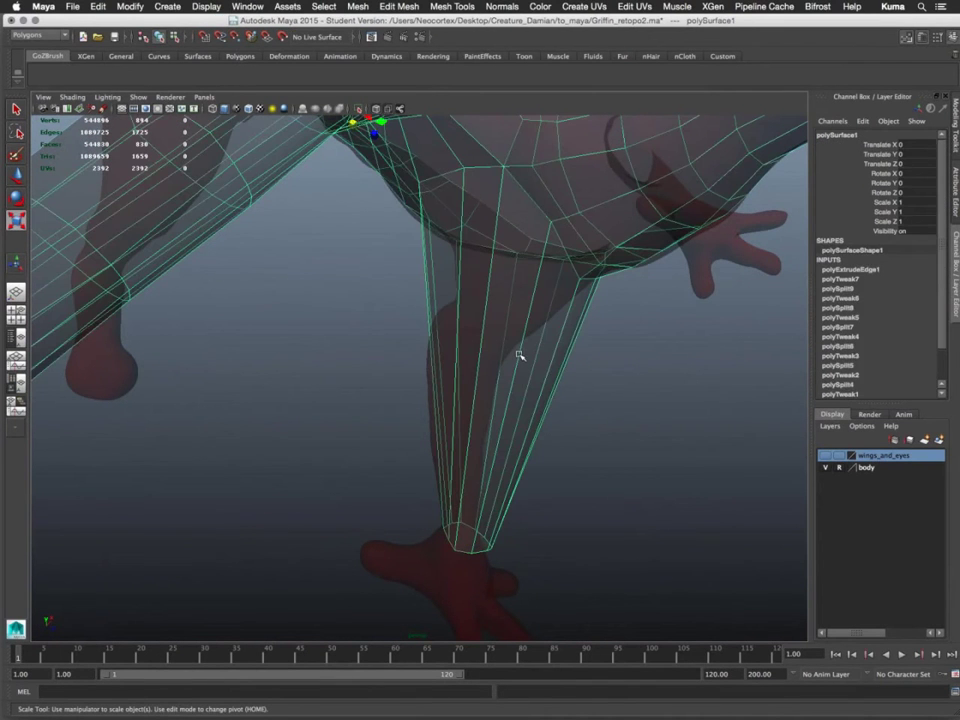
left_click(519, 355)
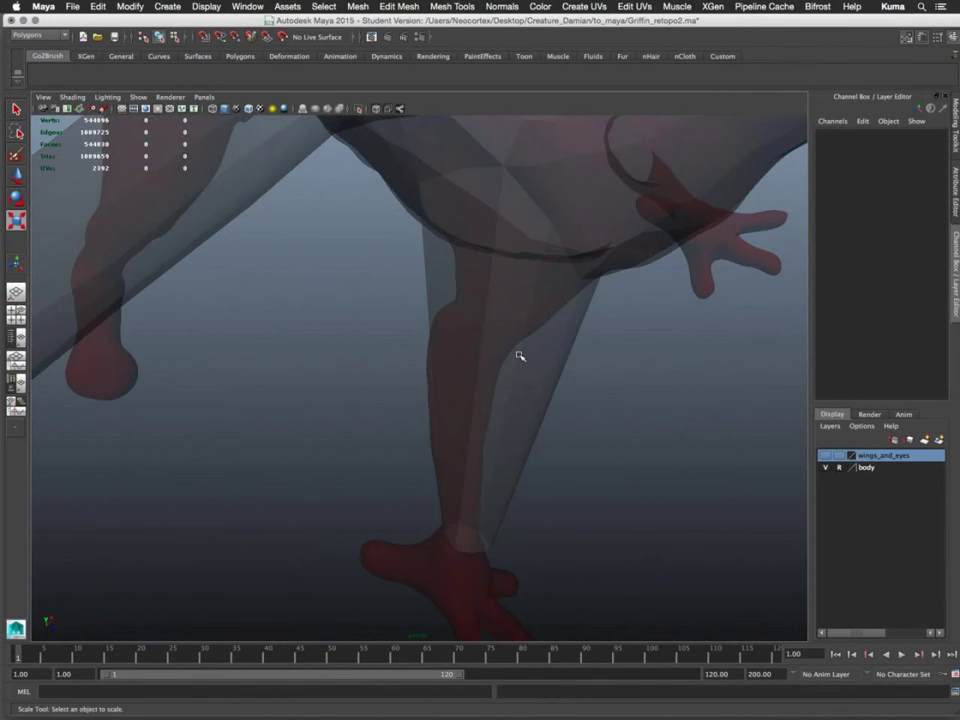
left_click(519, 355)
right_click(519, 355, "shift")
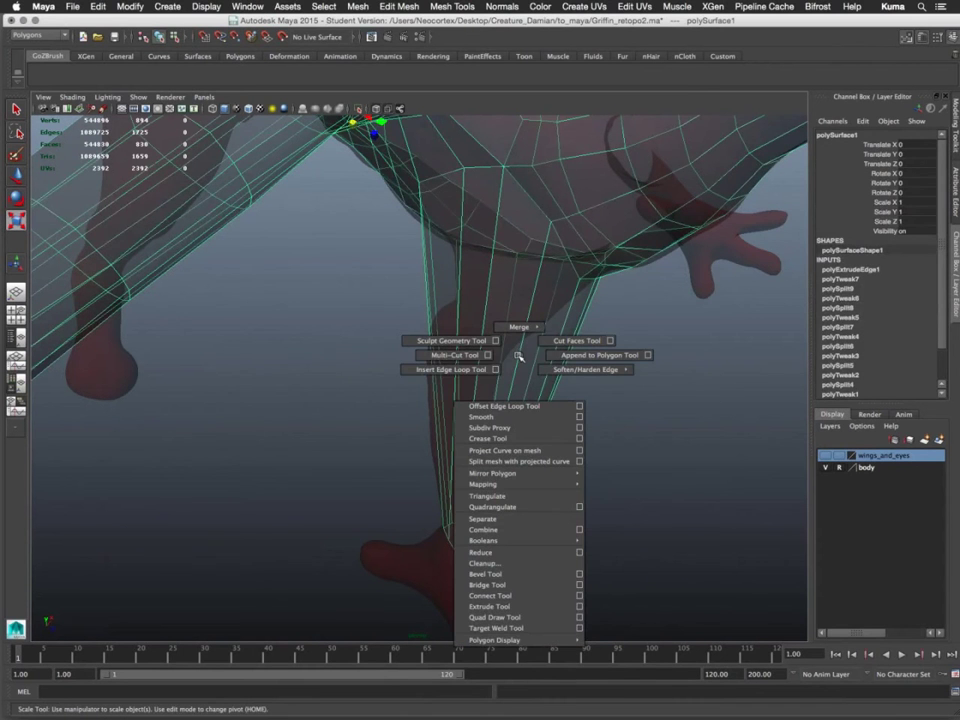
right_click_drag(519, 356, 444, 367, "shift")
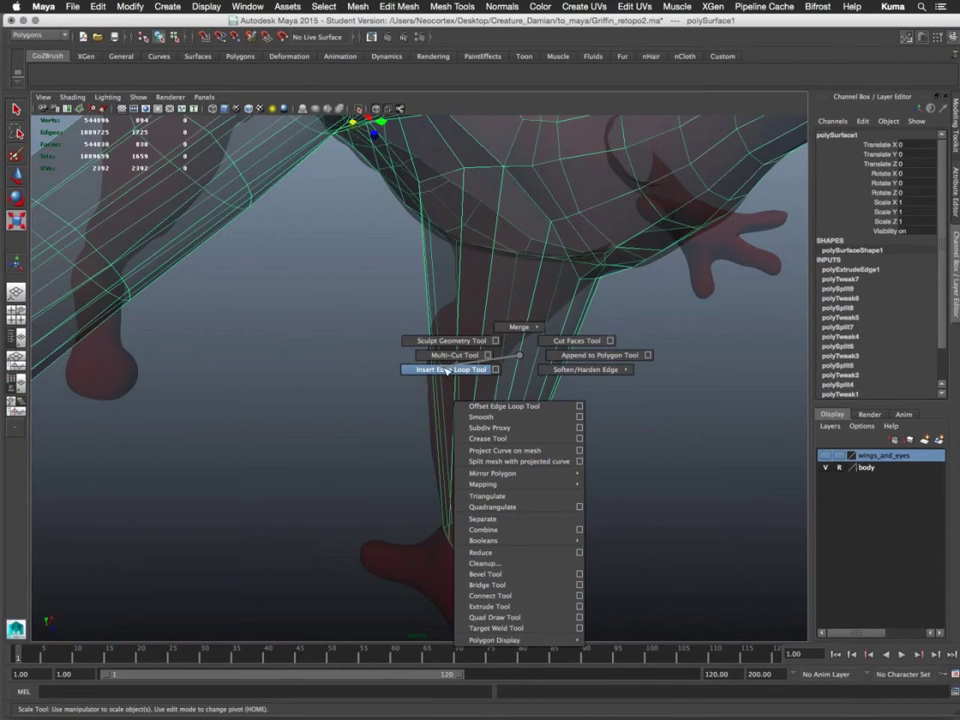
right_click_drag(445, 369, 446, 371, "shift")
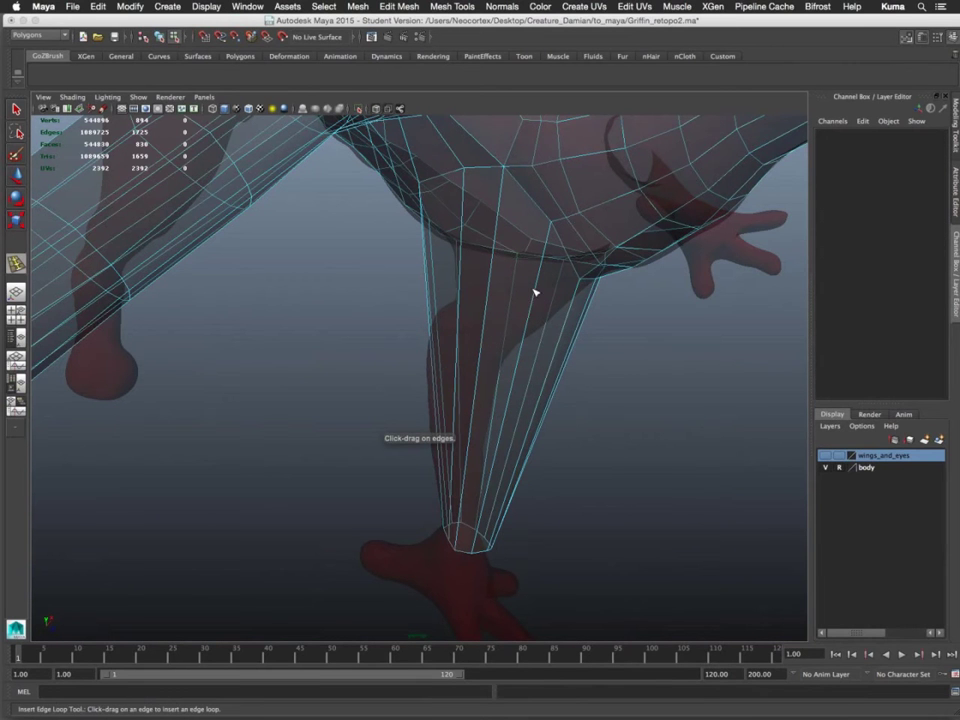
left_click_drag(535, 292, 536, 280)
Flatten the upper leg loop, rotate it across the leg, and scale it to the limb's thickness
key("r")
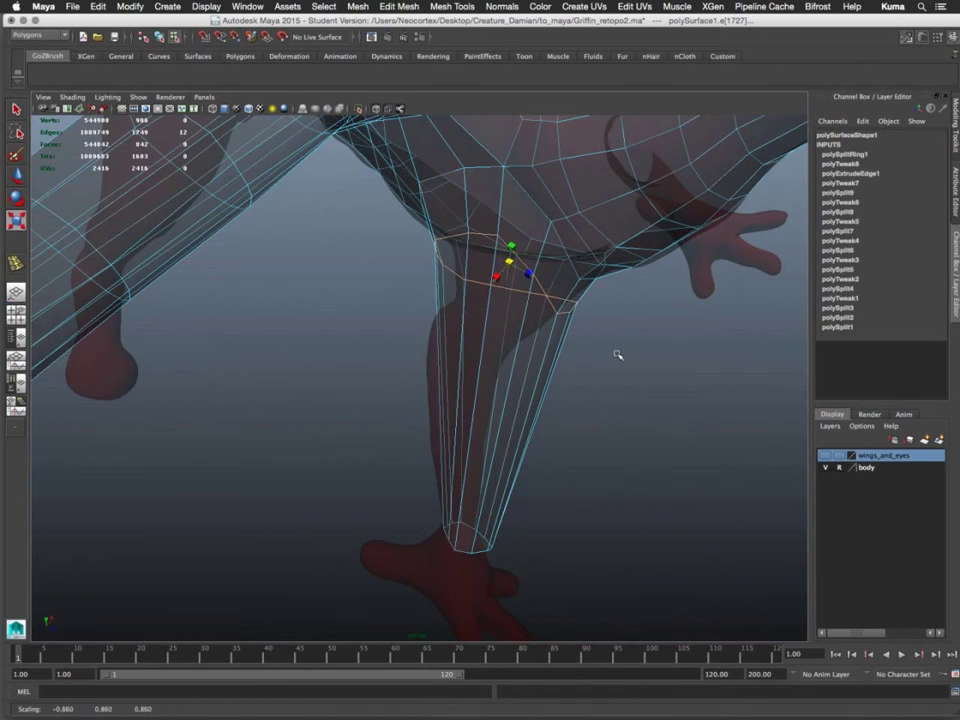
left_click_drag(617, 353, 535, 330, "alt")
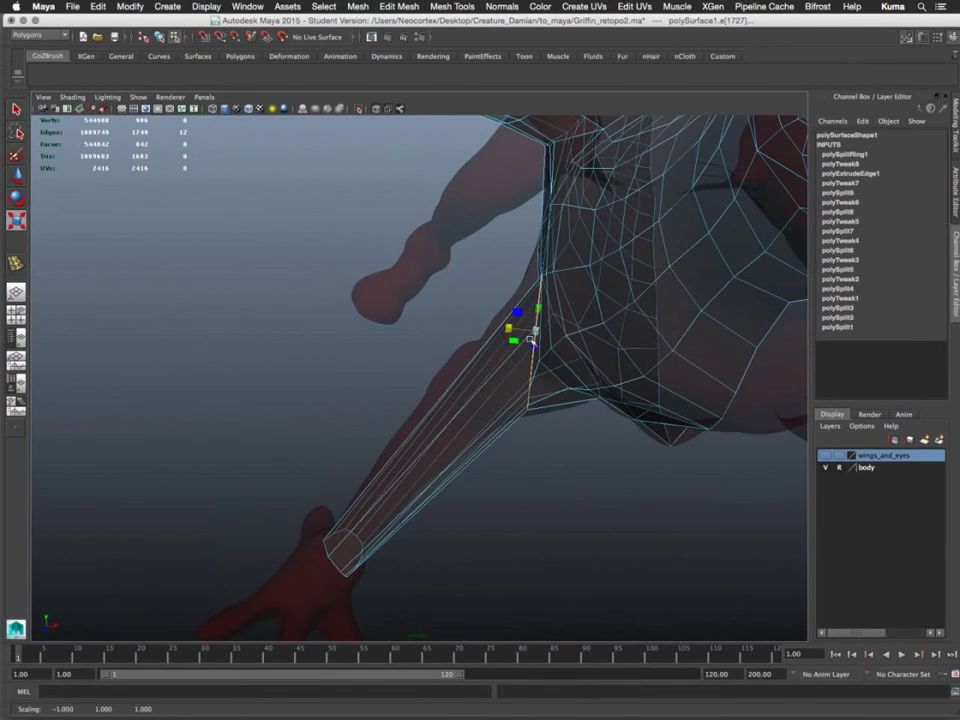
key("e")
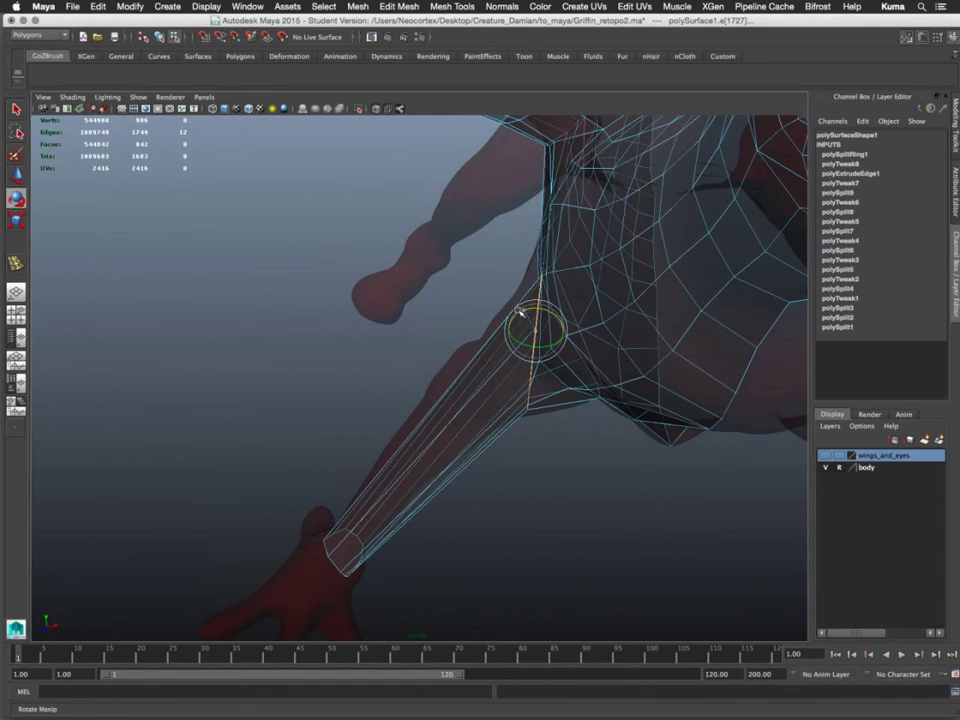
left_click_drag(520, 308, 507, 313)
key("r")
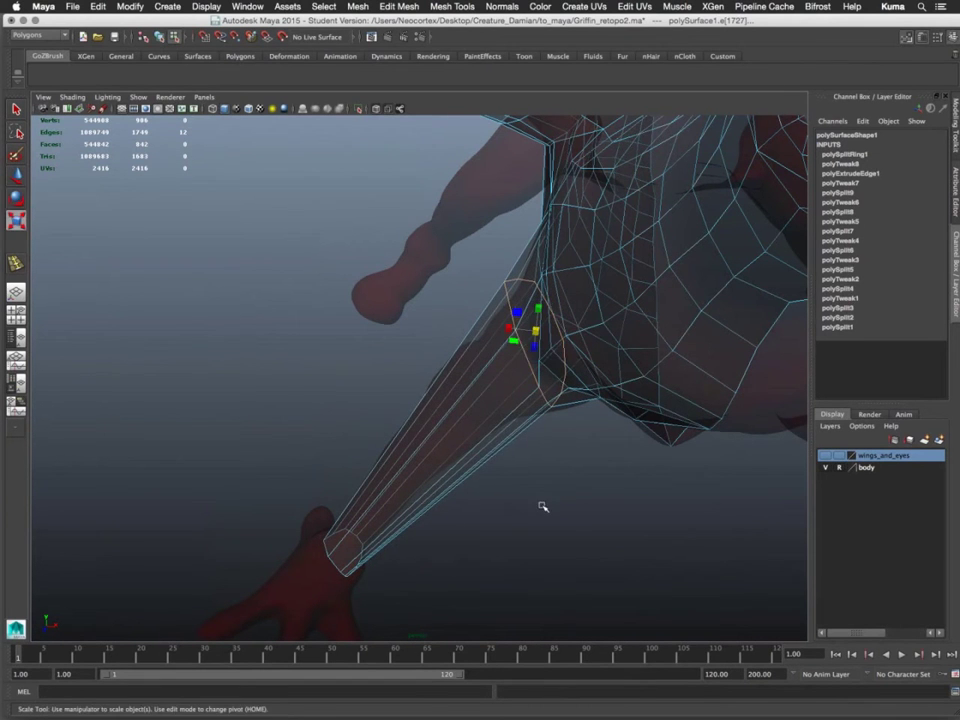
middle_click_drag(540, 504, 527, 504)
Rotate the upper leg loop further to bring it closer to level when seen from the side
left_click_drag(527, 504, 639, 513, "alt")
key("e")
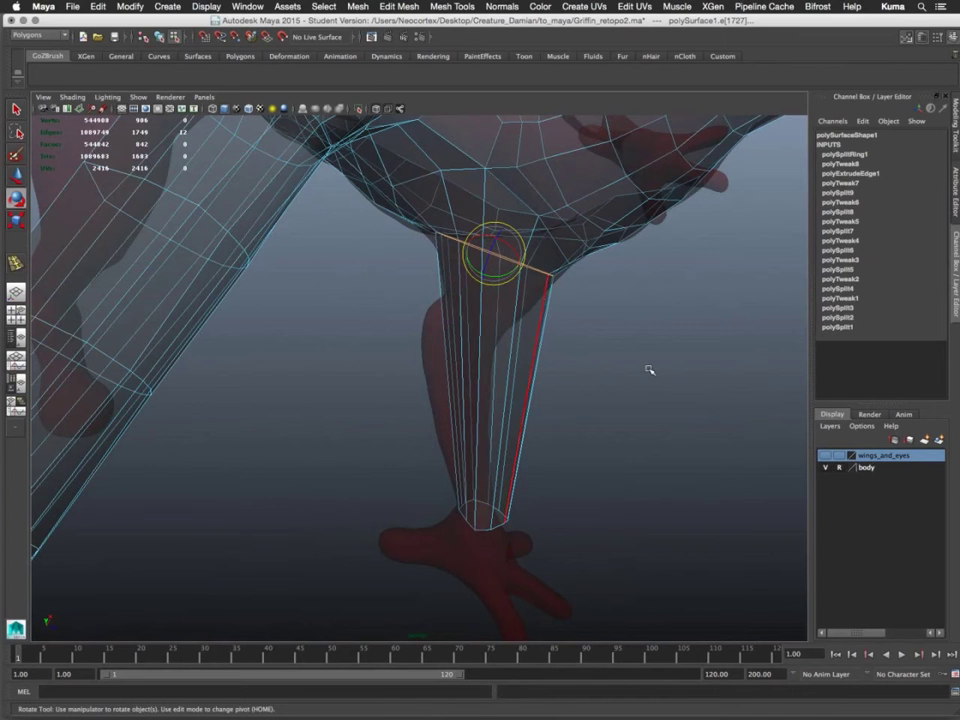
middle_click_drag(649, 372, 655, 363)
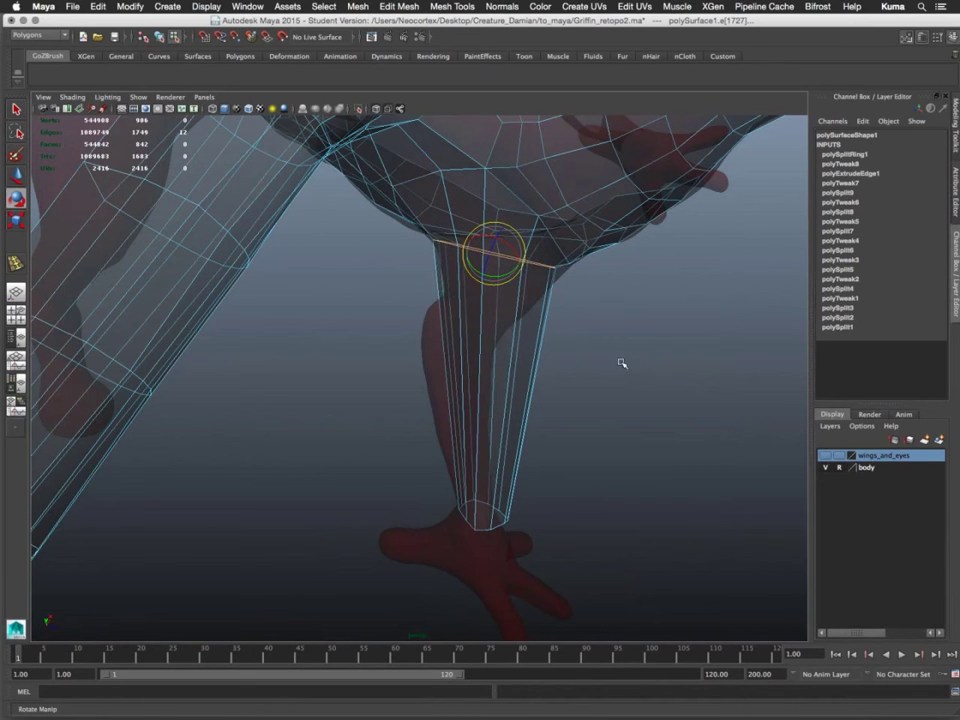
left_click_drag(611, 388, 626, 368, "alt")
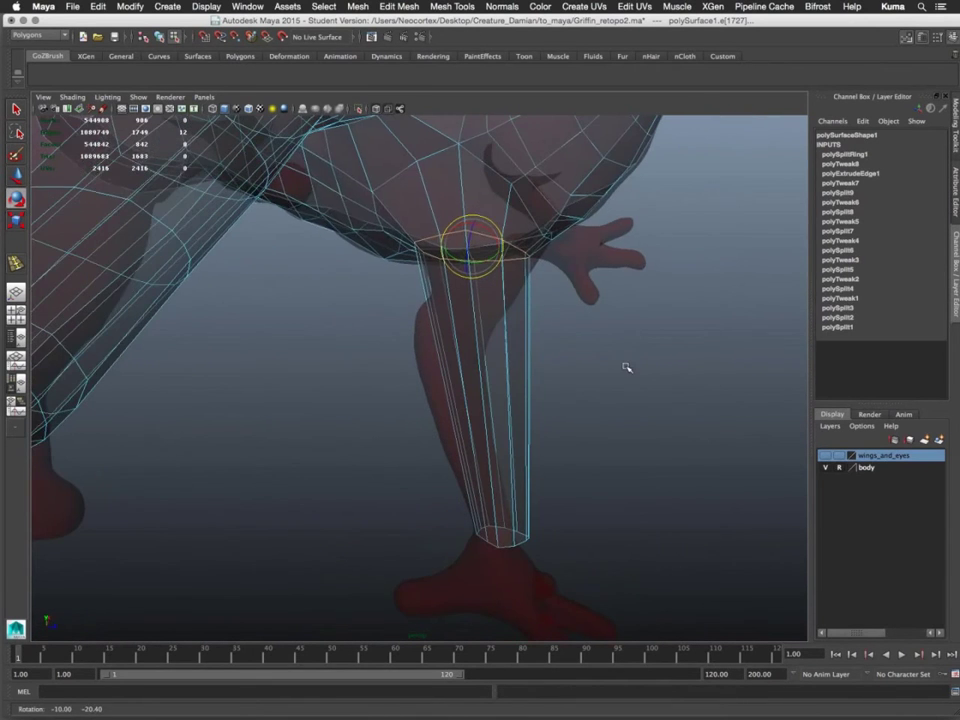
Insert another edge loop around the front leg at elbow height
right_click(487, 365, "shift")
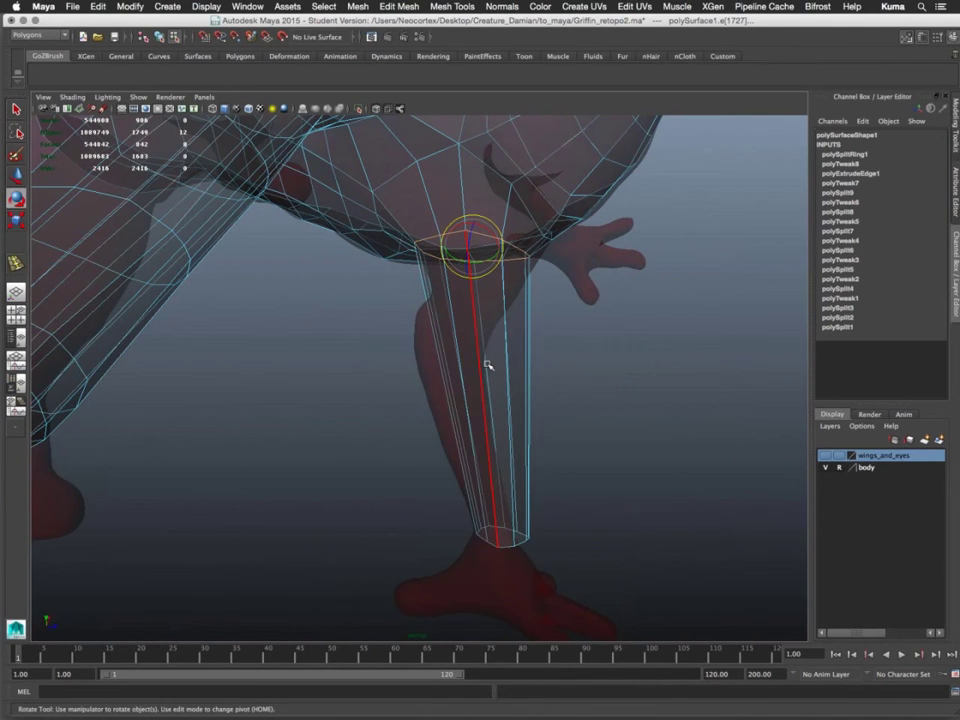
right_click(489, 364)
key("F8")
left_click(501, 360)
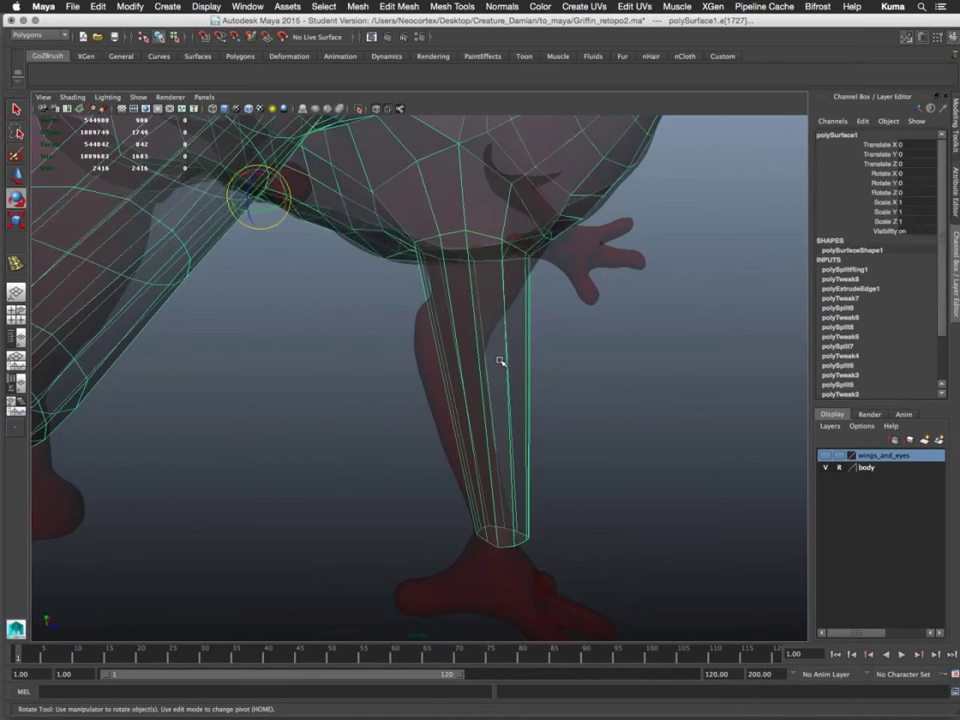
right_click(495, 362, "shift")
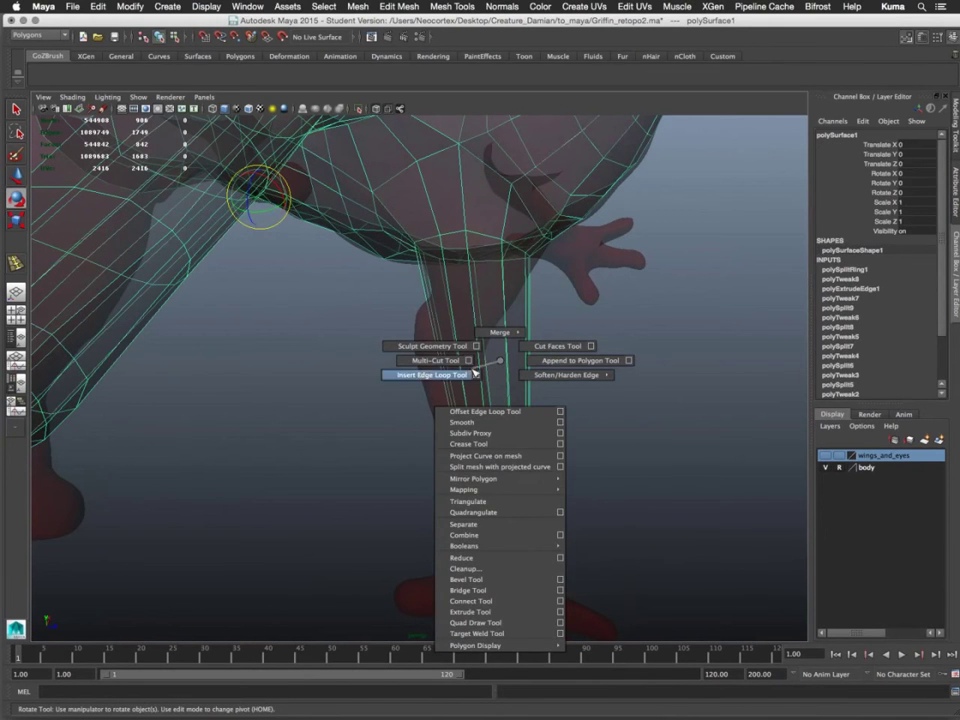
left_click(430, 374)
left_click_drag(482, 360, 487, 357)
Move the elbow loop backward so the leg mesh follows the bend of the sculpted limb
key("w")
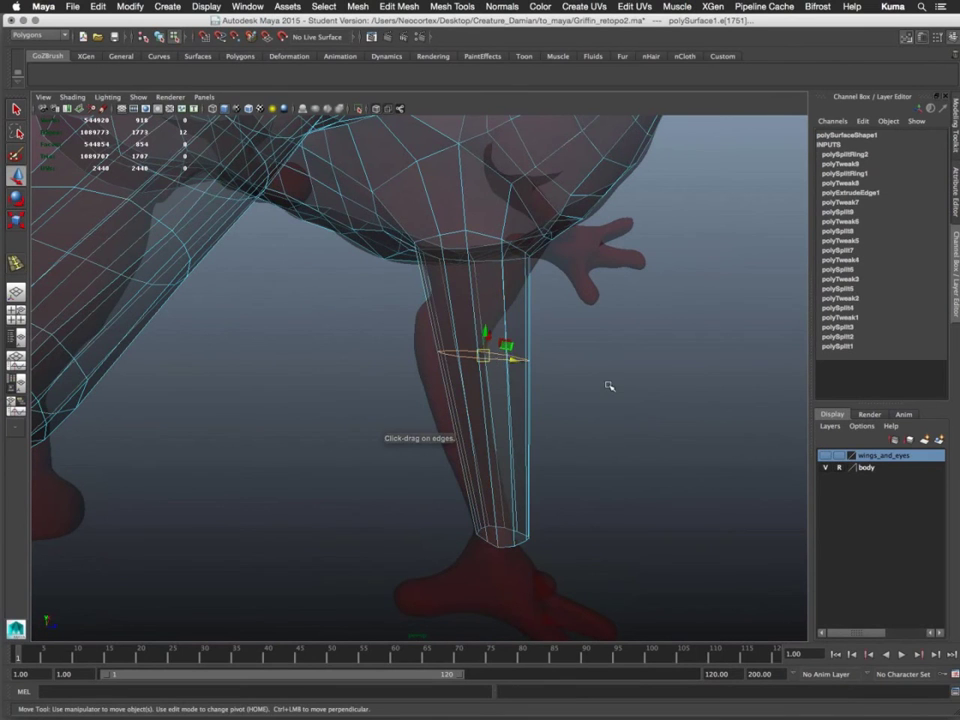
middle_click_drag(603, 384, 582, 371)
mouse_move(609, 418)
left_mouse_down("alt")
mouse_move(604, 437)
mouse_move(534, 429)
mouse_move(625, 423)
left_mouse_up("alt")
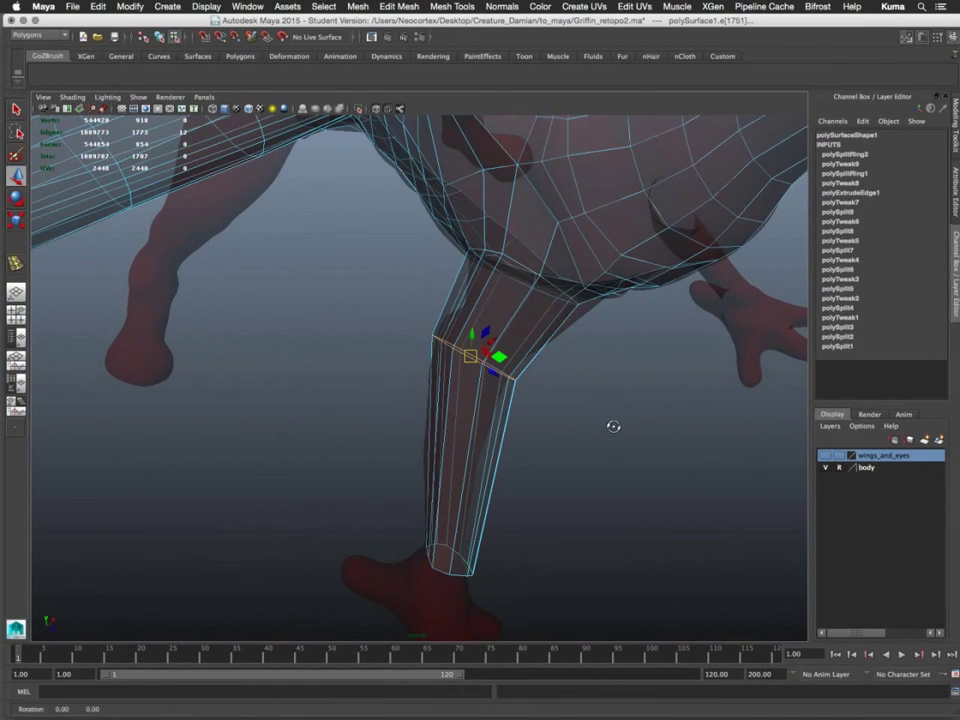
mouse_move(615, 426)
left_mouse_down("alt")
mouse_move(660, 409)
mouse_move(632, 431)
left_mouse_up("alt")
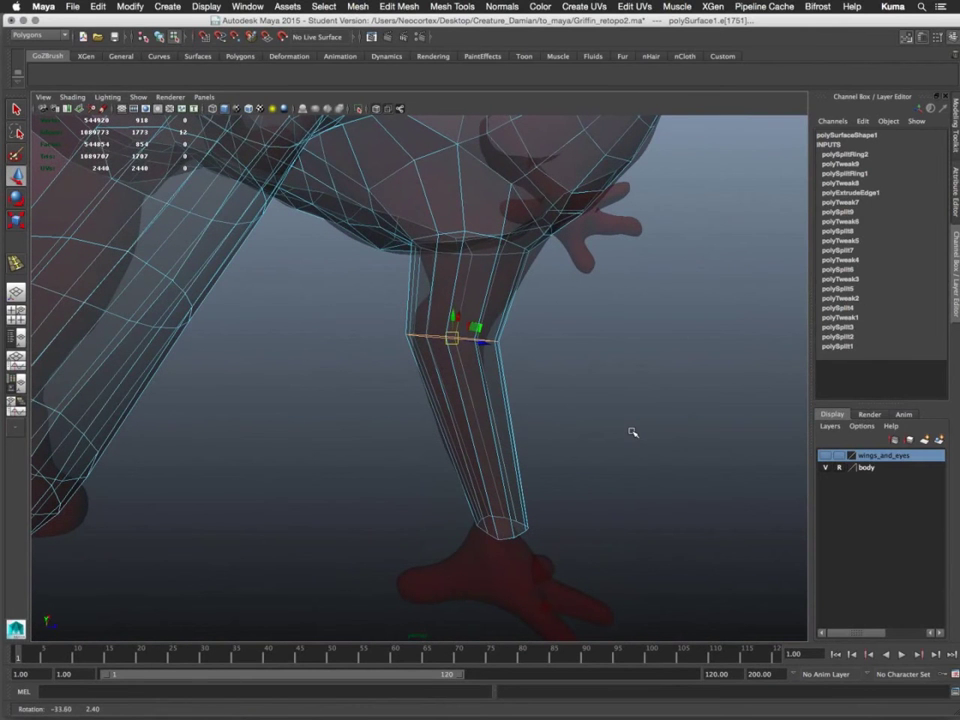
Select the edge loop at the wrist end of the front leg and move it to centre it over the sculpted wrist
left_click(470, 348)
double_click(520, 536)
left_click_drag(632, 514, 636, 500, "alt")
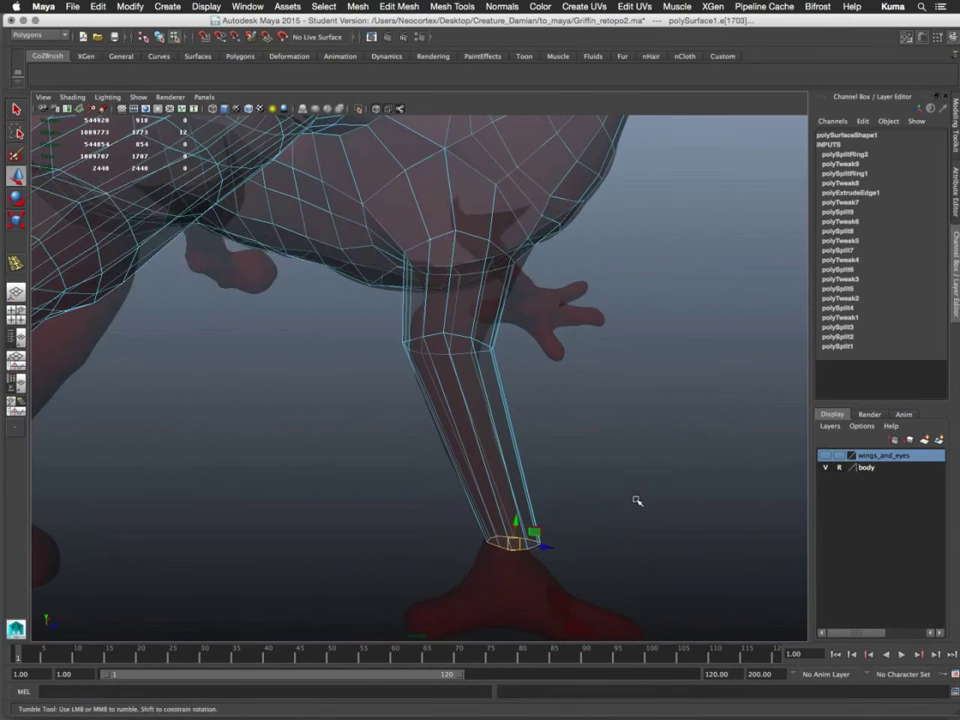
middle_click_drag(636, 500, 621, 508)
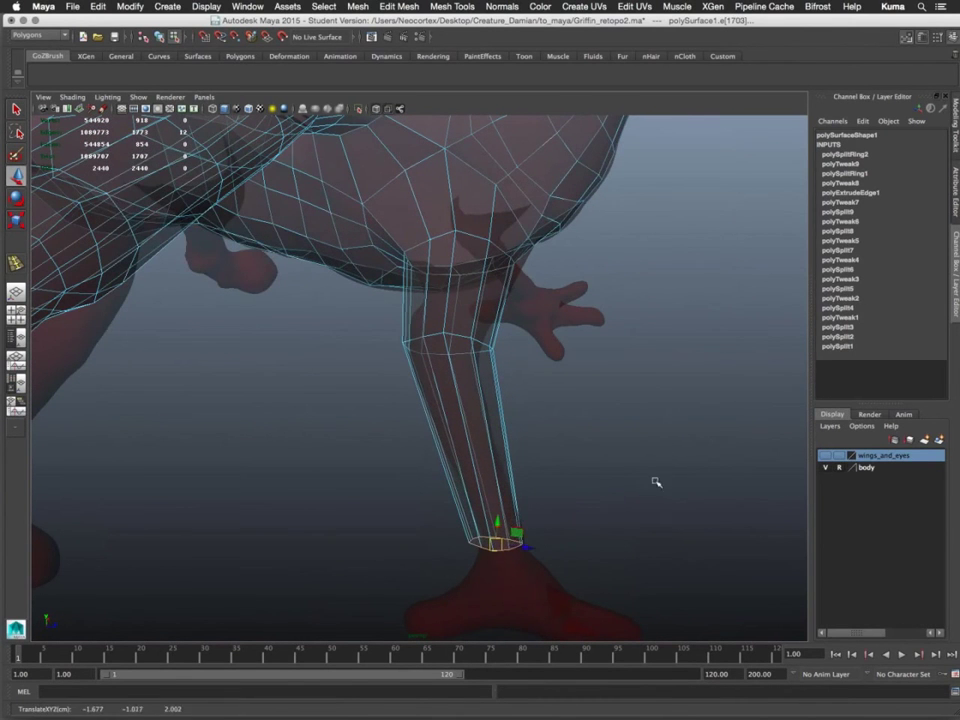
left_click_drag(655, 483, 482, 380, "alt")
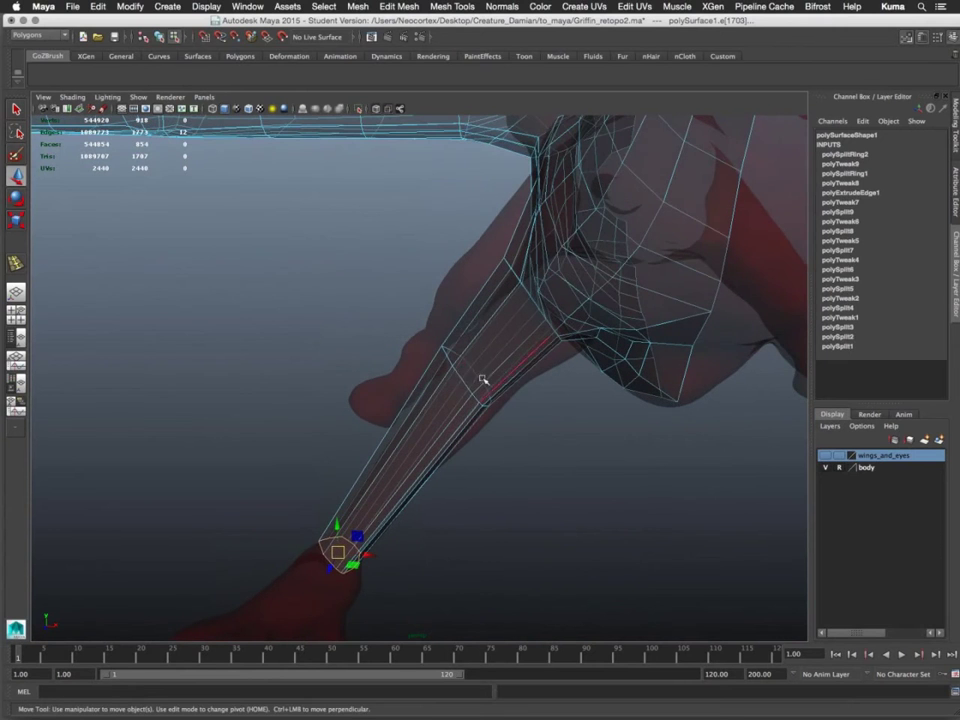
Select the elbow edge loop and shift it slightly toward the sculpted limb so it sits better around the elbow
double_click(465, 380)
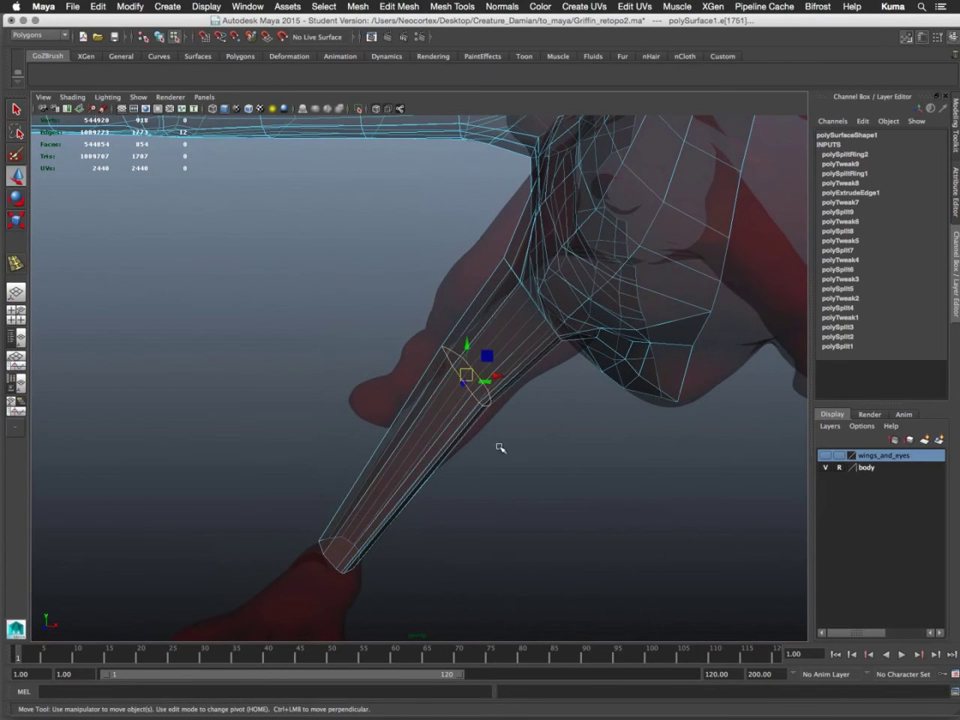
middle_click_drag(497, 447, 505, 453)
left_click_drag(512, 454, 609, 484, "alt")
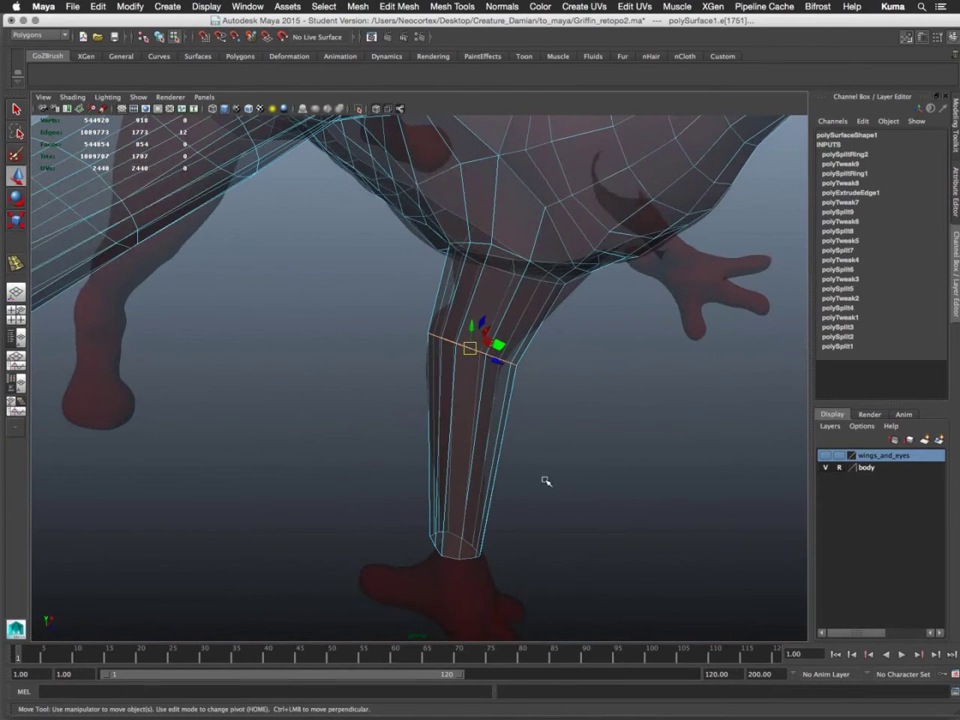
Insert two supporting edge loops around the front leg, one just below and one just above the elbow loop
key("space")
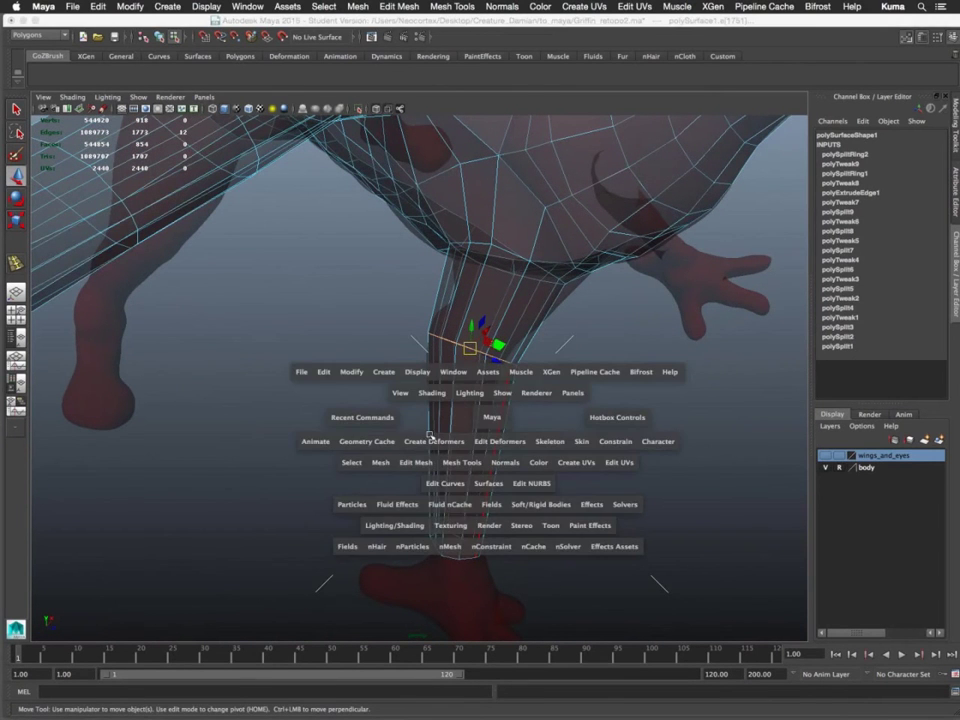
key("y")
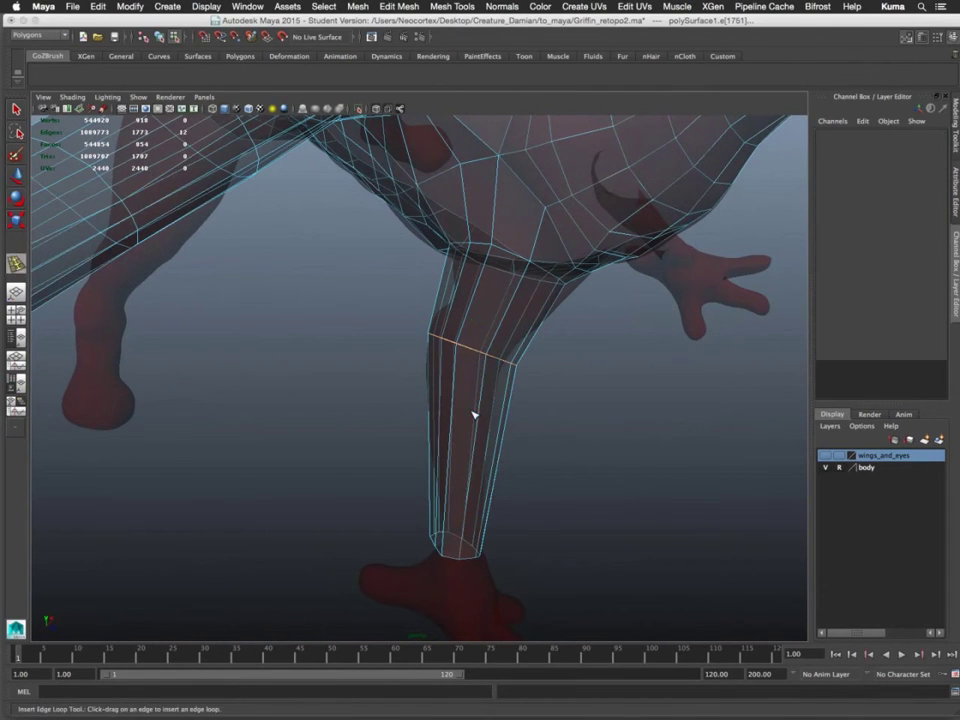
left_click_drag(484, 383, 487, 384)
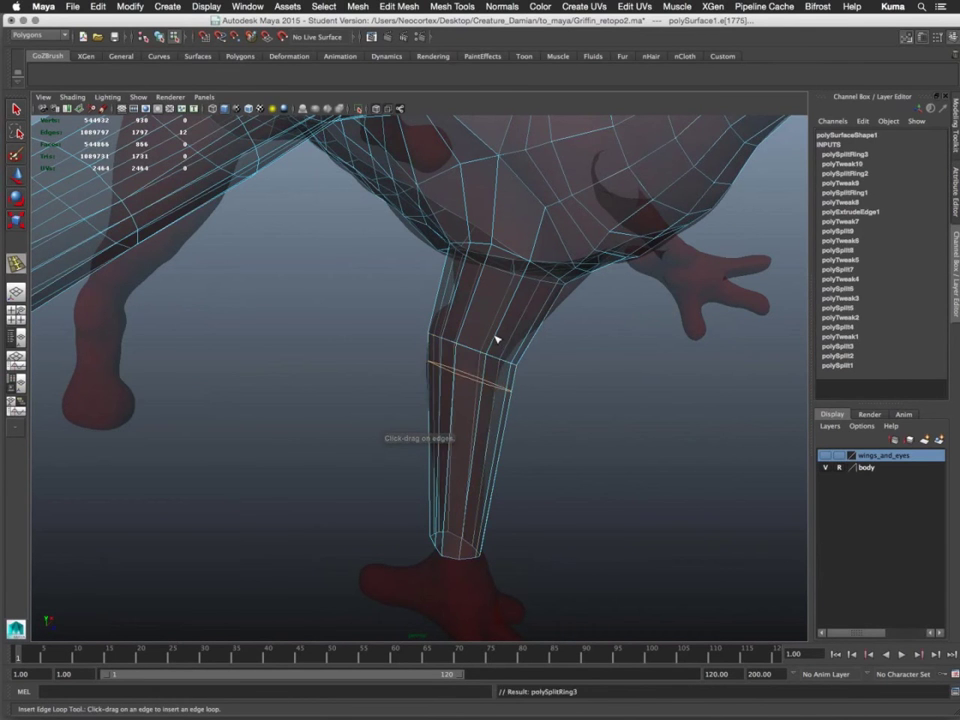
left_click_drag(497, 337, 498, 339)
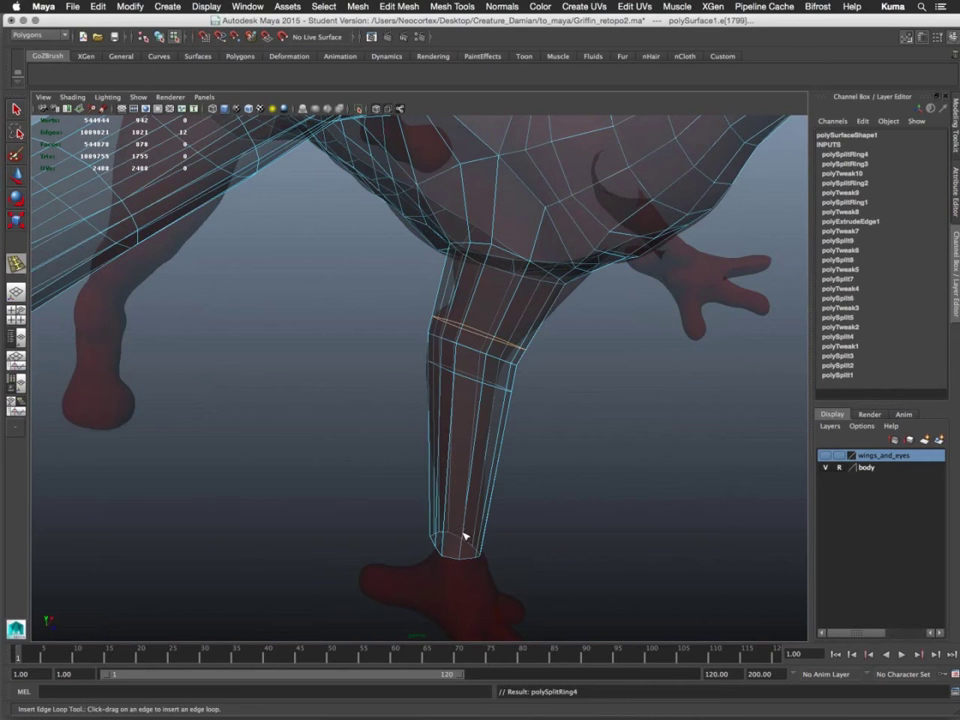
Insert one edge loop just above the wrist and another where the front leg joins the body
key("F8")
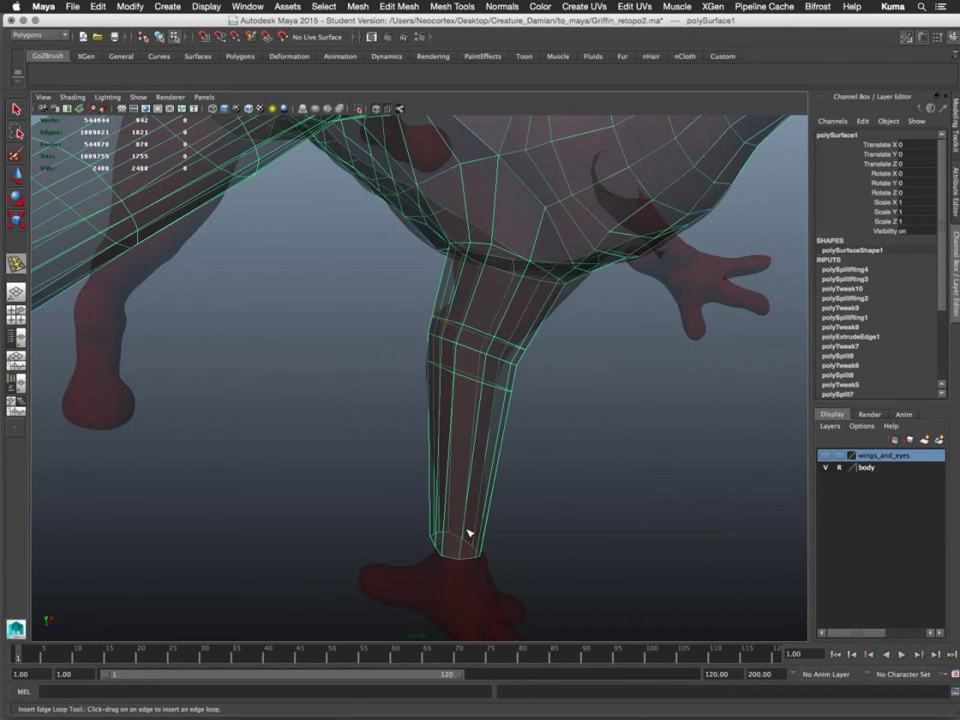
left_click_drag(492, 512, 489, 536)
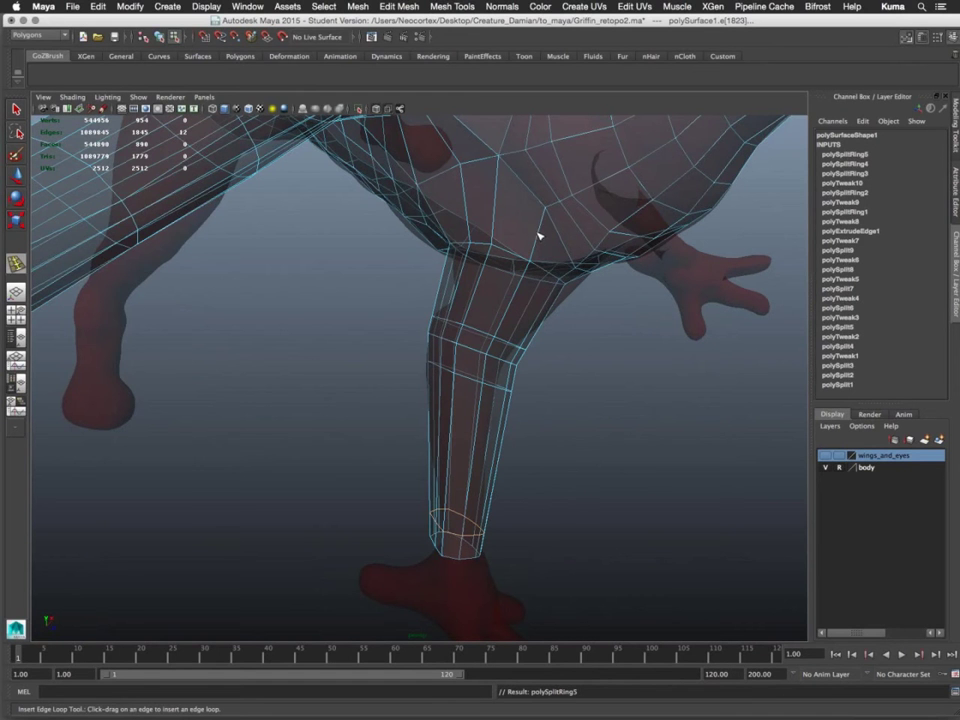
left_click_drag(540, 235, 539, 237)
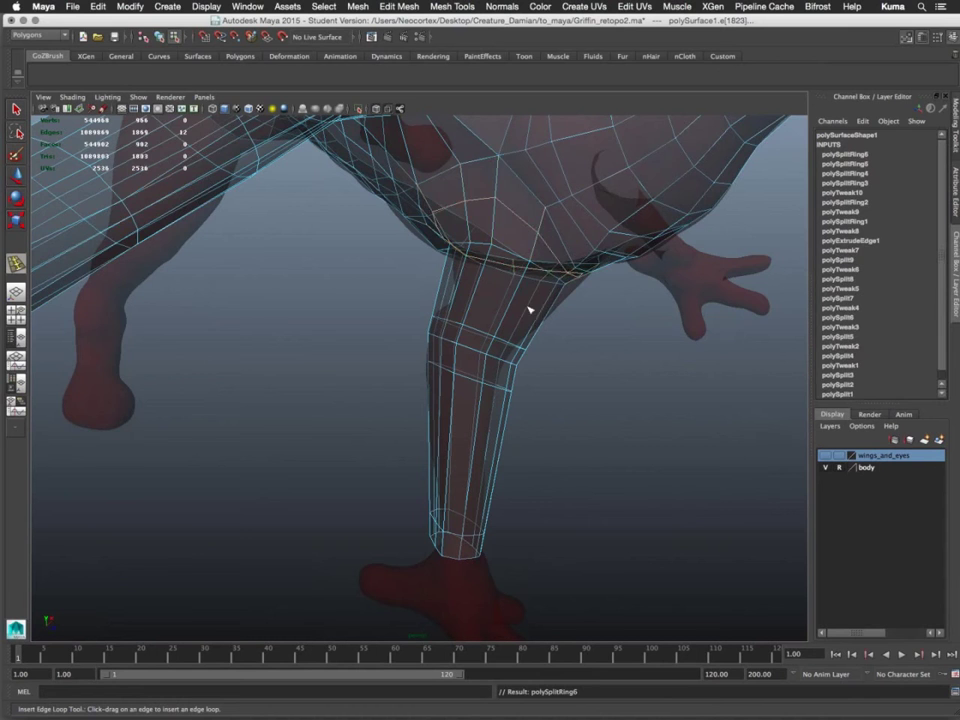
Leave the edge loop tool and switch the leg mesh to vertex selection around the elbow
left_click_drag(647, 343, 611, 349, "alt")
left_click_drag(594, 285, 696, 302, "alt")
right_click_drag(435, 310, 496, 193, "alt")
middle_click_drag(496, 193, 446, 268, "alt")
key("q")
left_click_drag(330, 332, 414, 379, "alt")
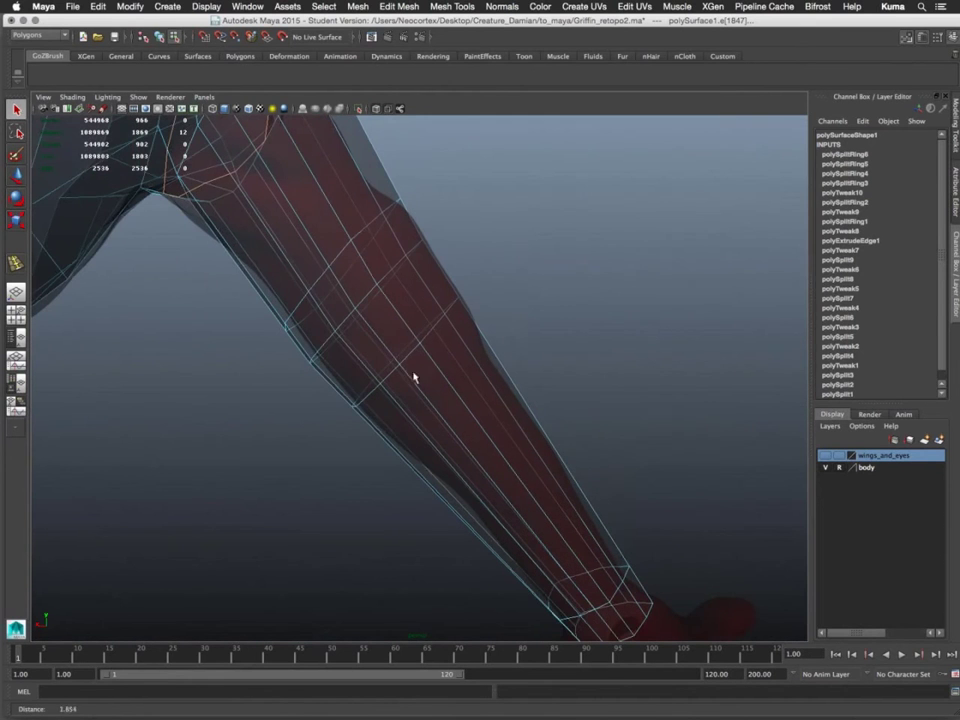
right_click_drag(364, 342, 336, 257)
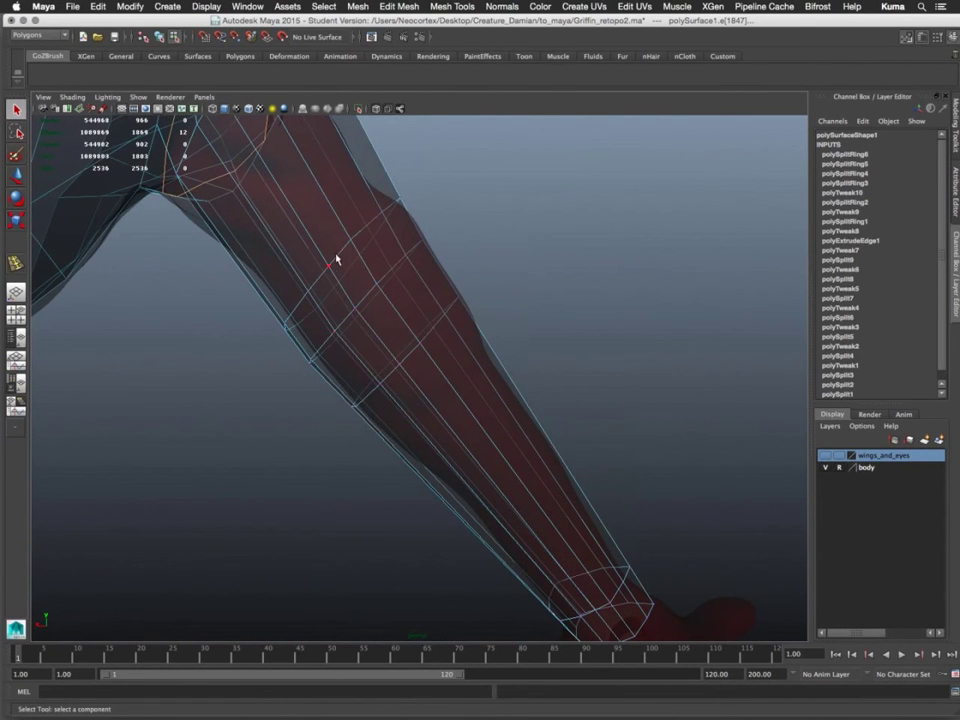
Try to move one vertex of the loop above the elbow up the leg along its edge
left_click(330, 267)
key("w")
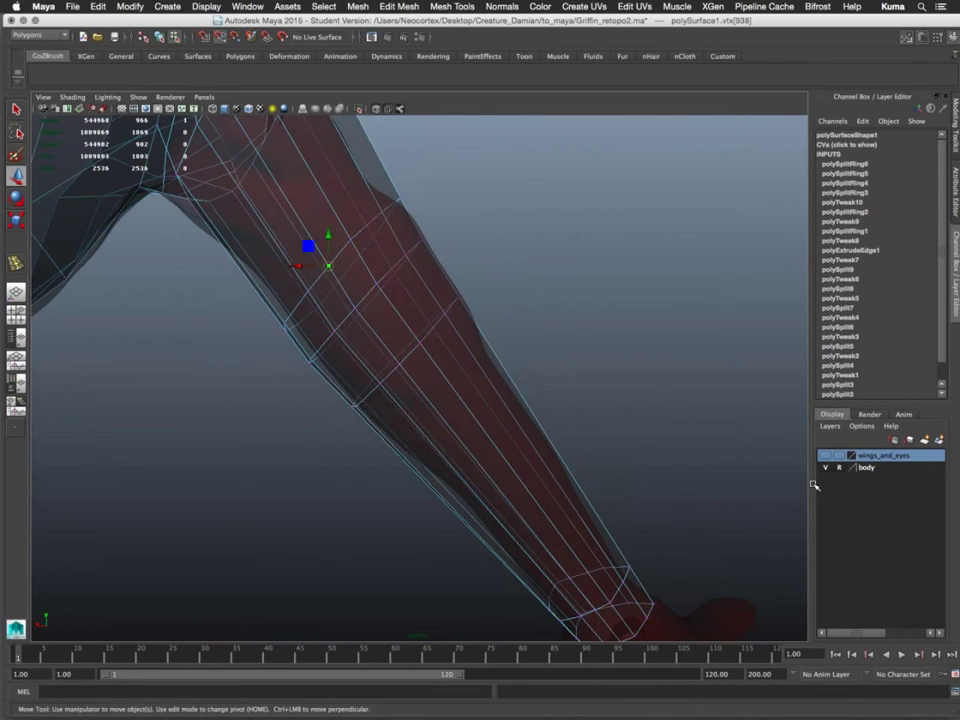
key("d")
left_click_drag(328, 266, 309, 236)
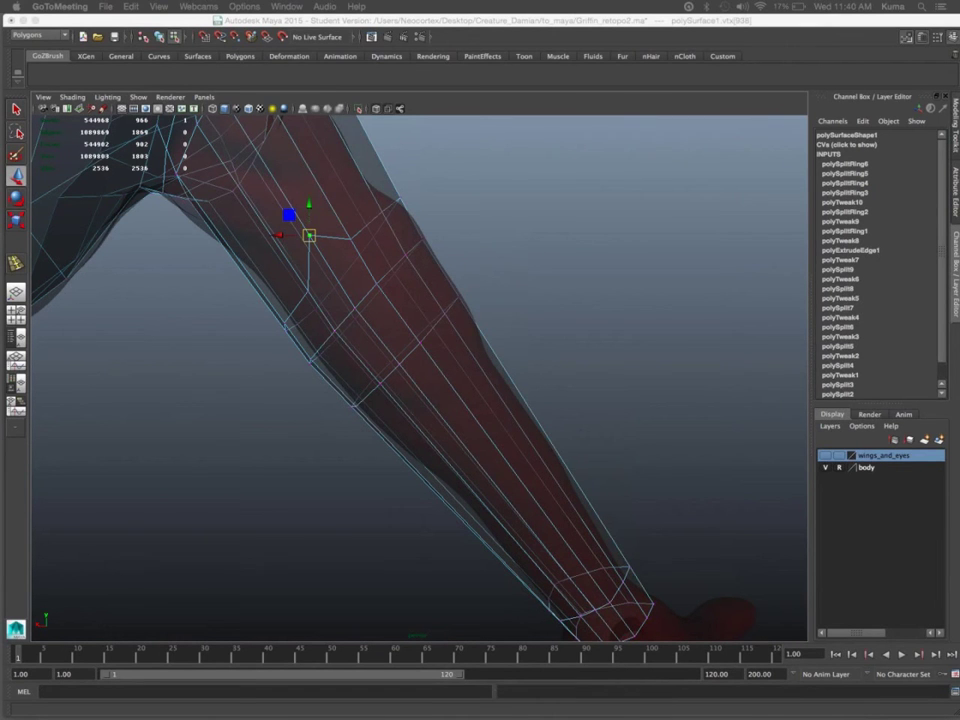
Hide the body layer so only the retopology mesh is shown
key("F11")
left_click(2, 203)
left_click(825, 468)
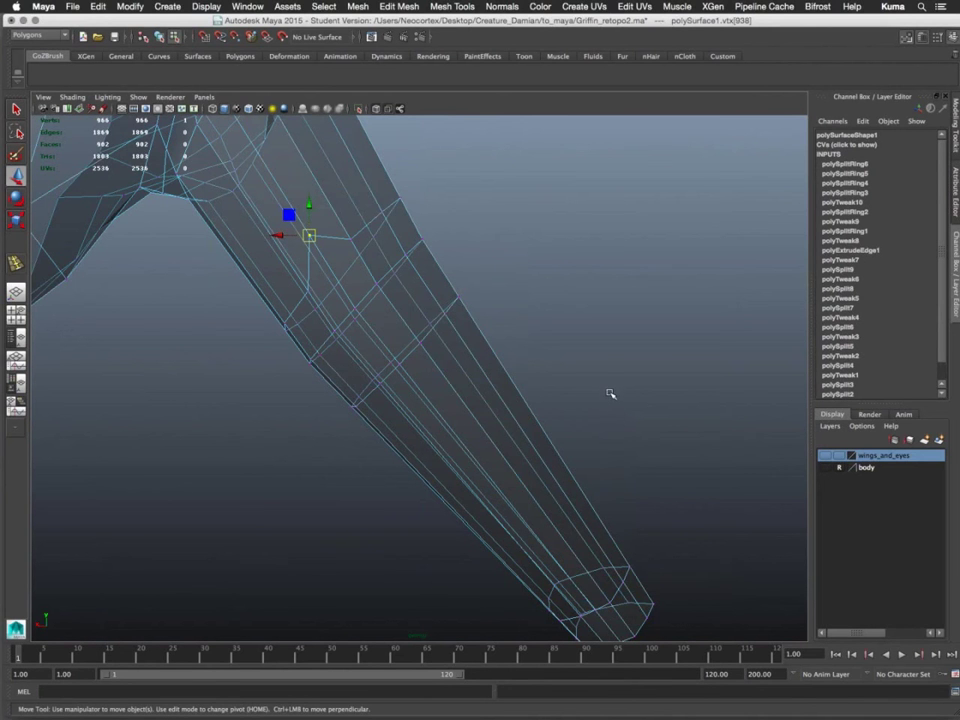
Slide the displaced vertex down along its edge, with curve snapping, back into line with the loop above the elbow
right_click_drag(604, 381, 692, 505, "alt")
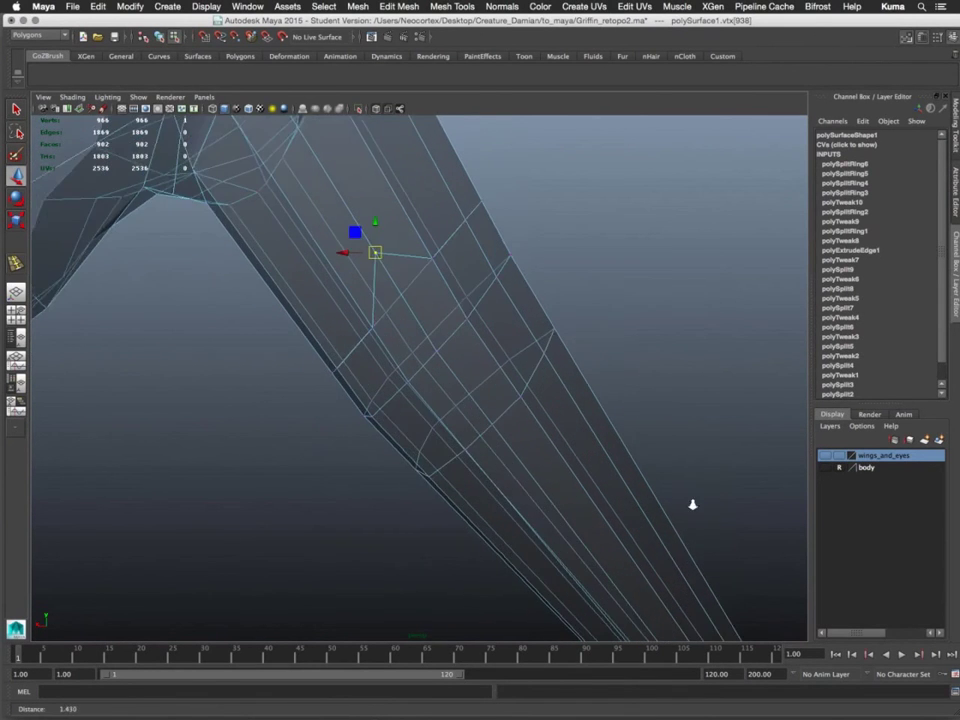
left_click_drag(529, 422, 476, 364, "alt")
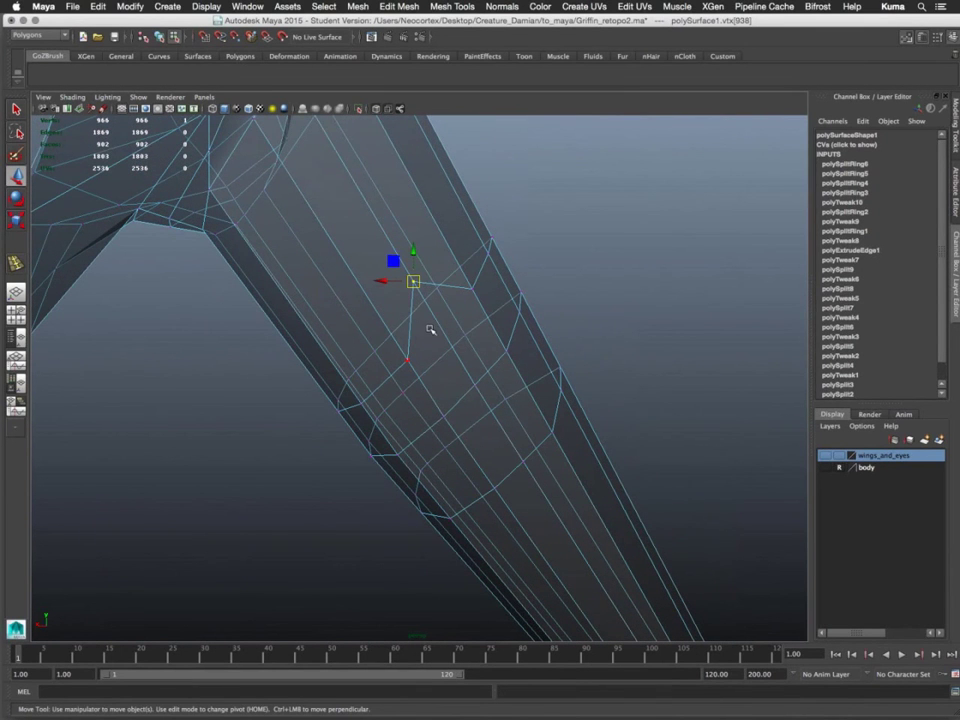
key("c")
middle_click_drag(435, 320, 442, 329)
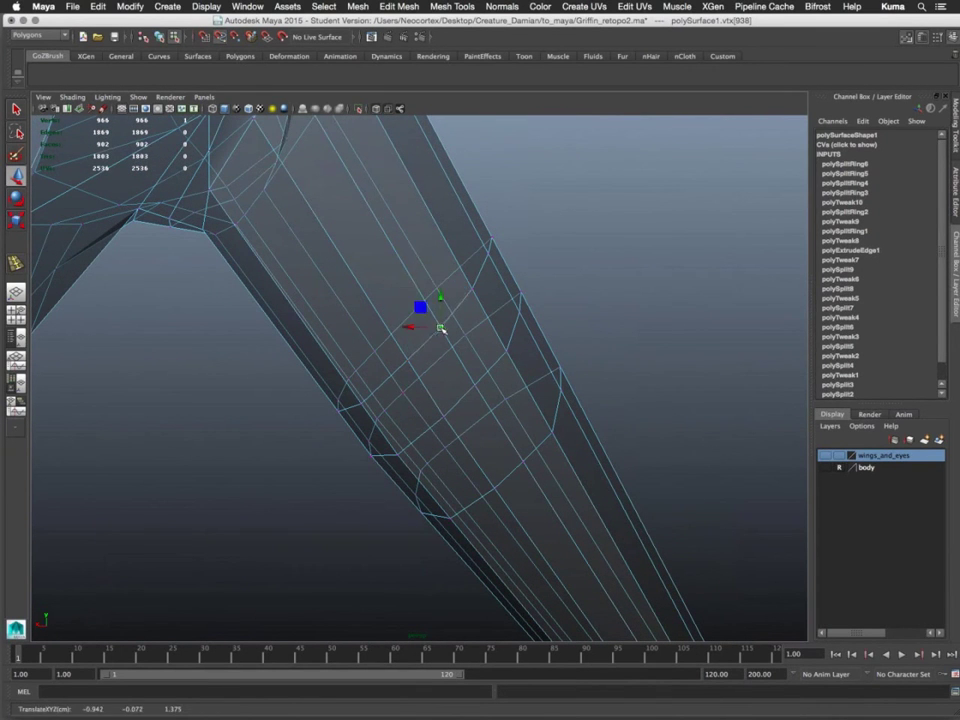
Slide two neighbouring vertices of the loop above the elbow up the leg, snapped along their edges
left_click_drag(540, 332, 394, 366, "alt")
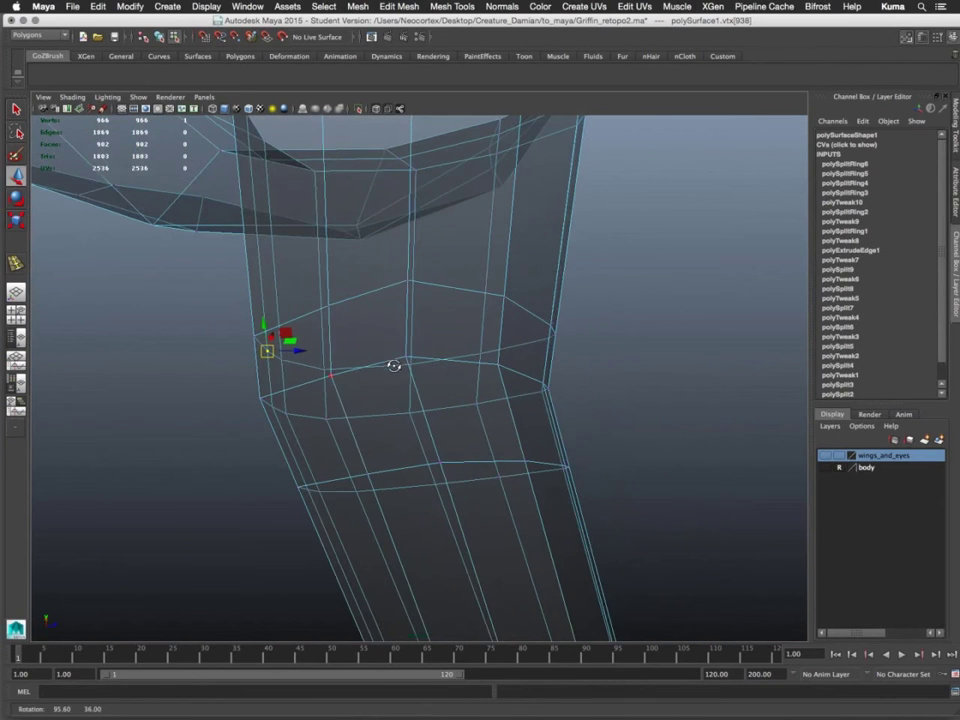
left_click_drag(508, 354, 470, 350, "alt")
left_click(508, 383)
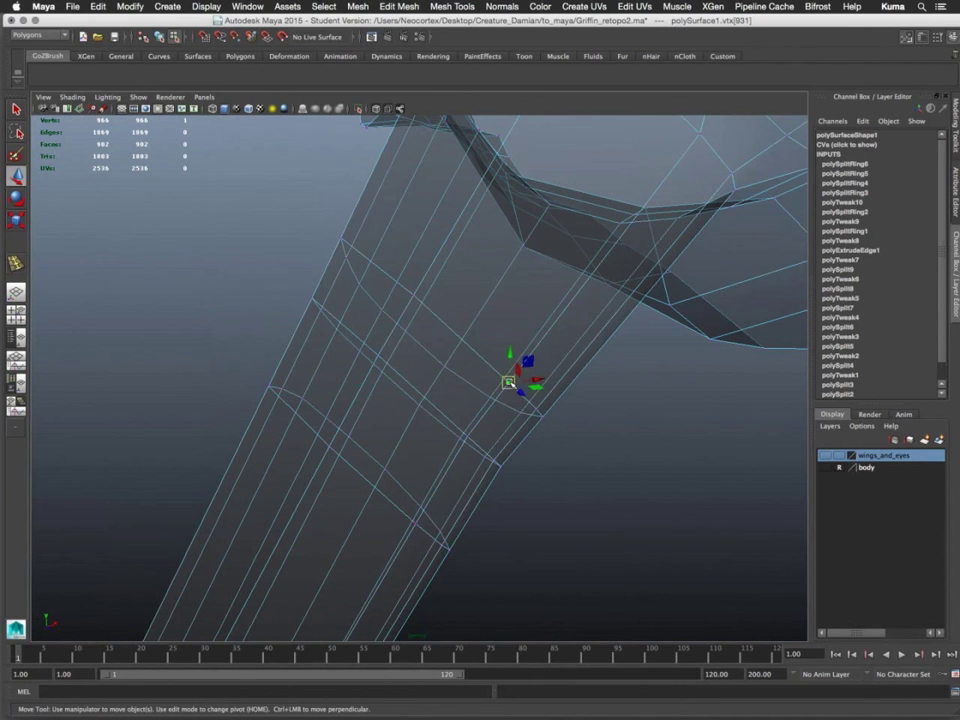
key("c")
middle_click_drag(549, 327, 556, 320)
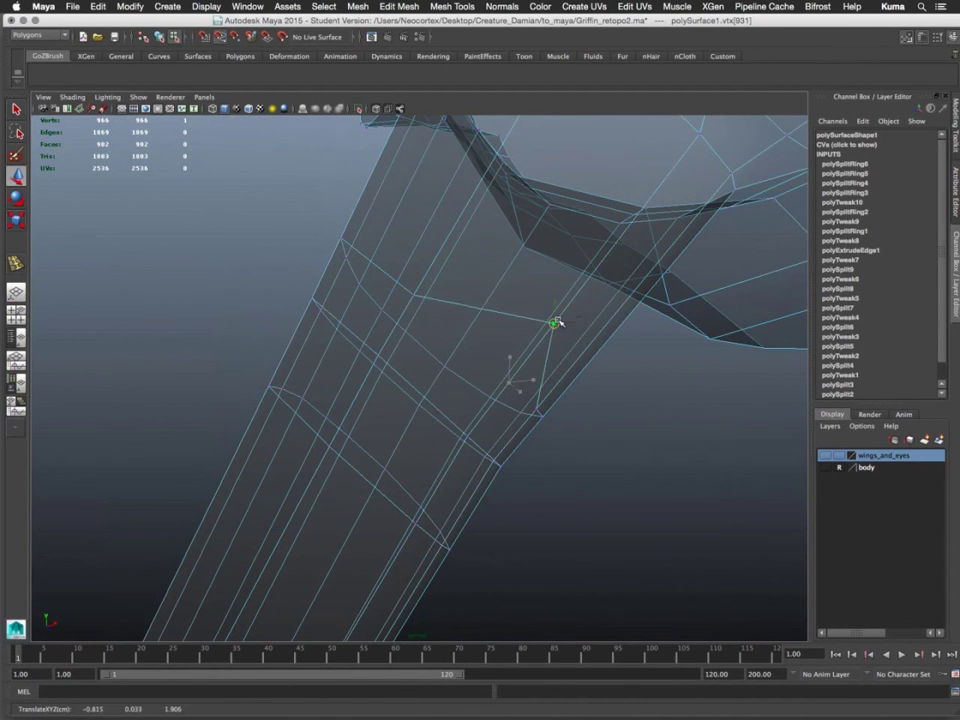
left_click(415, 295)
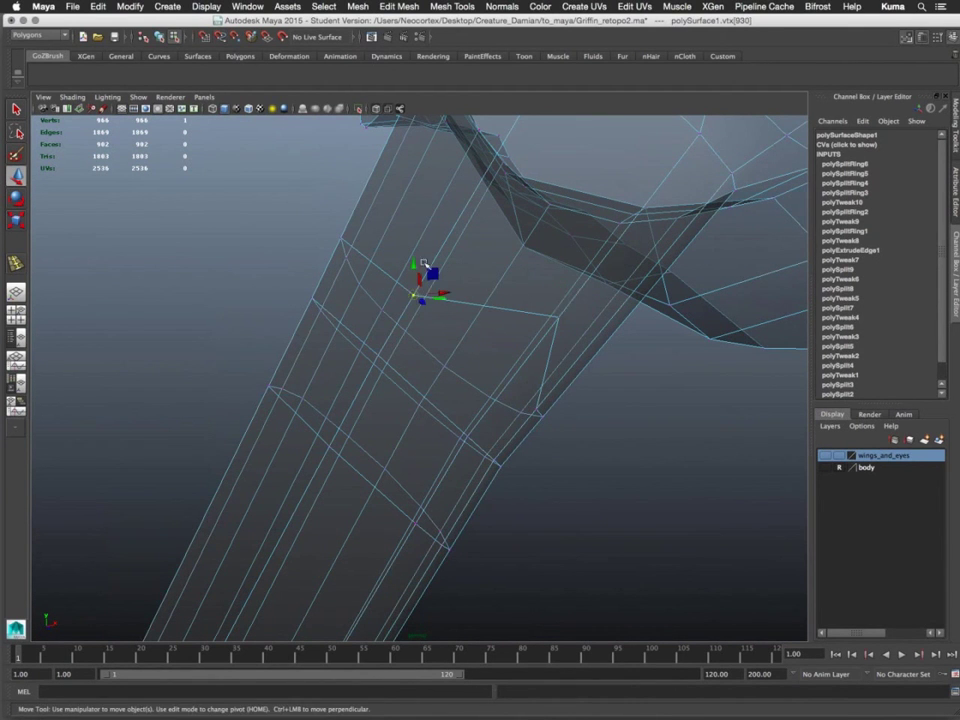
key("c")
middle_click_drag(452, 231, 454, 226)
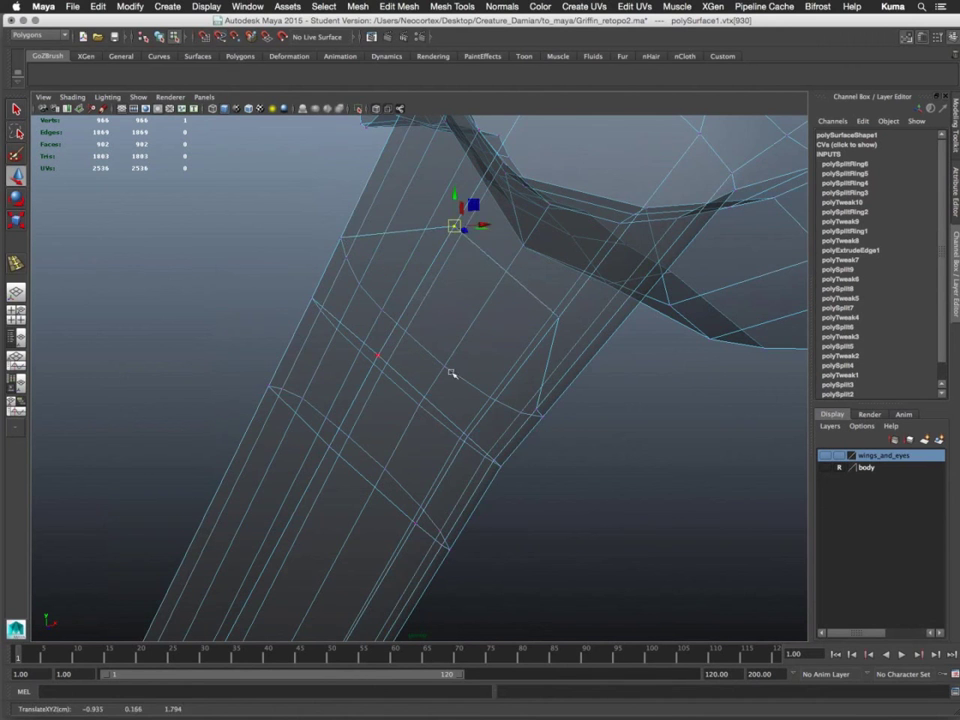
Slide two neighbouring vertices of the loop below the elbow down toward the wrist along their edges
left_click_drag(452, 396, 375, 406, "alt")
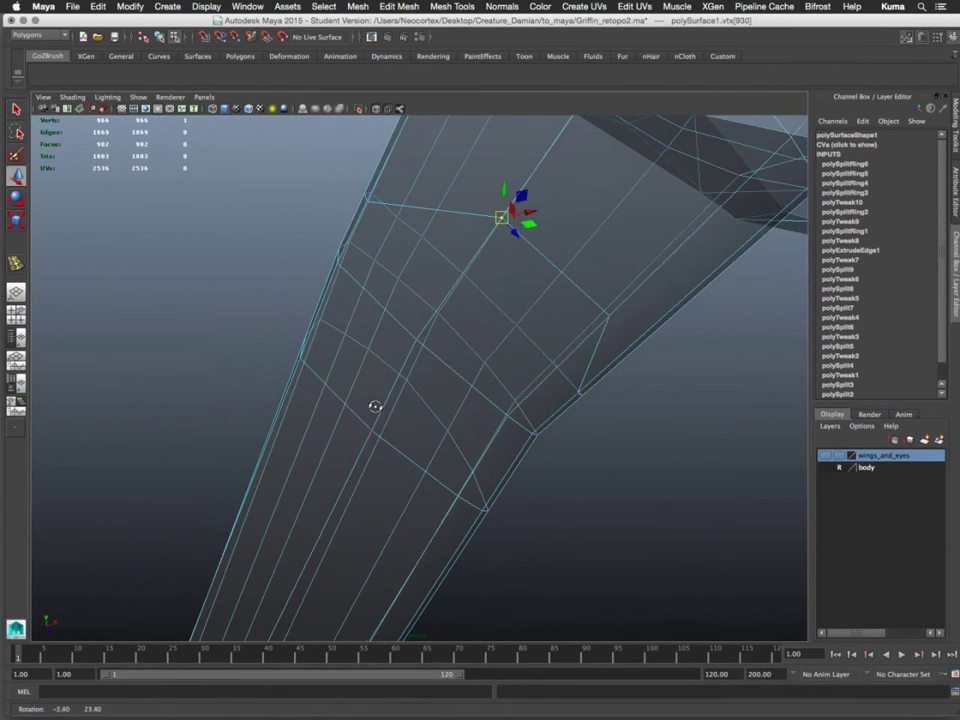
left_click(371, 430)
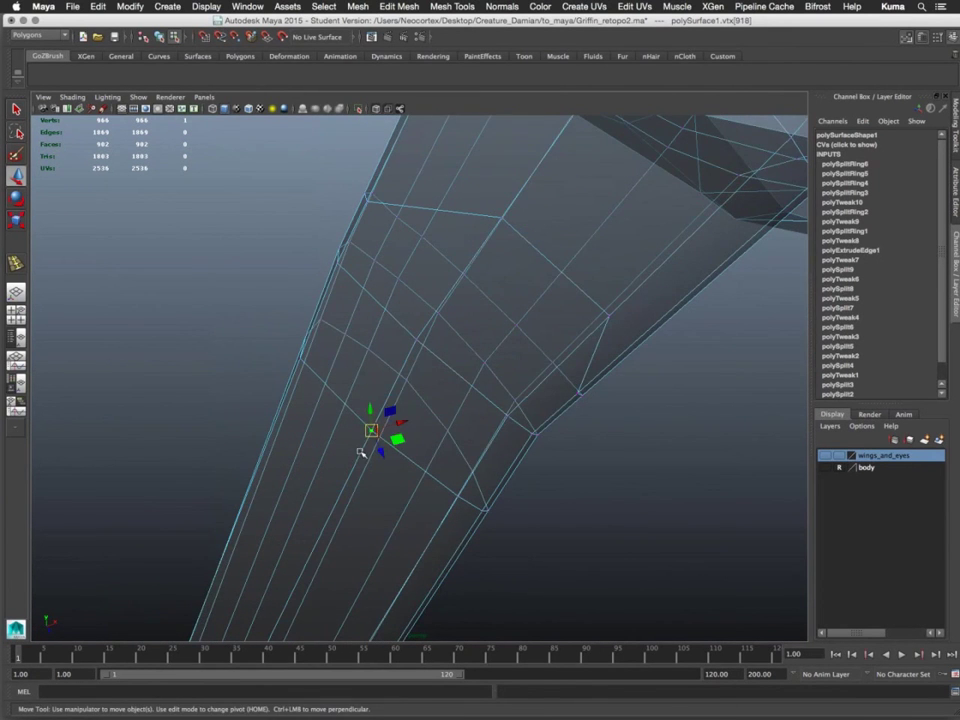
key("c")
middle_click_drag(359, 458, 350, 474)
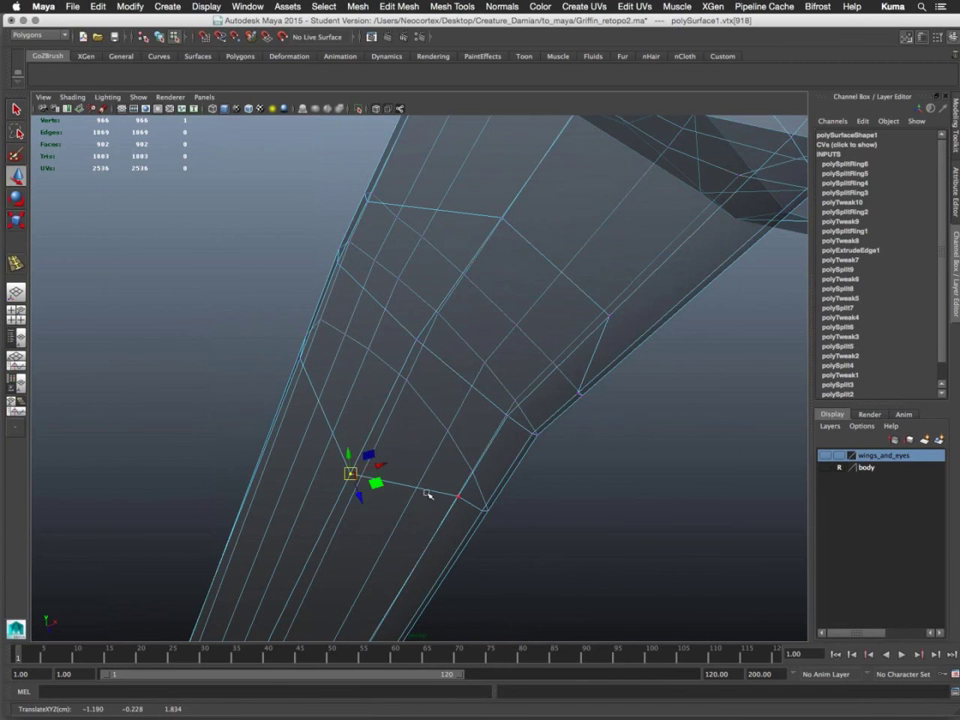
left_click(458, 497)
left_click_drag(459, 498, 435, 488, "alt")
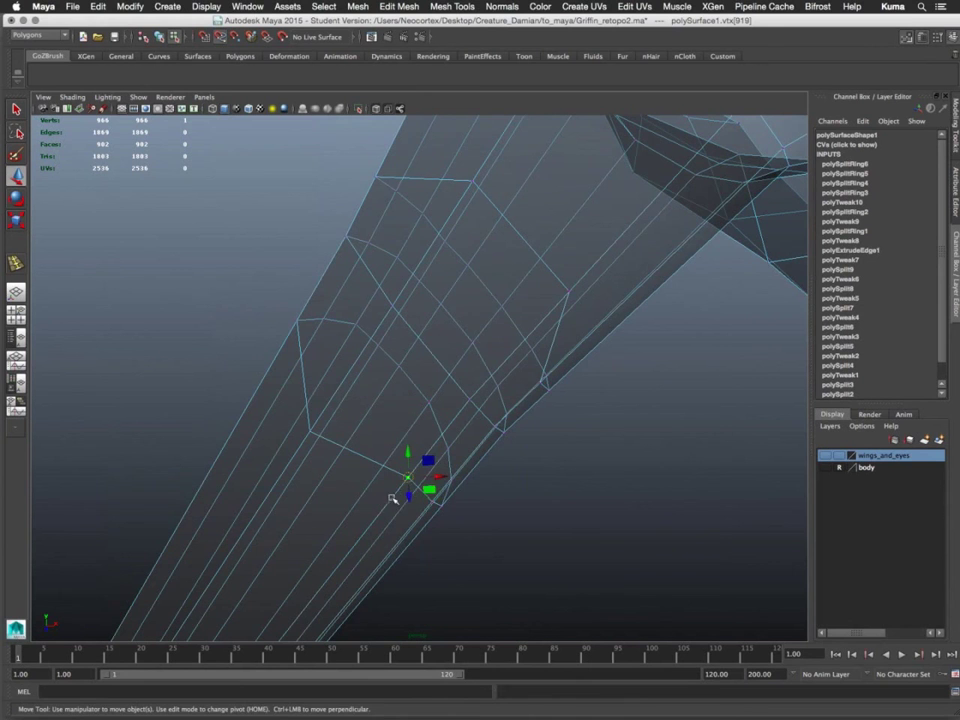
left_click(388, 505)
left_click_drag(386, 506, 520, 381, "alt")
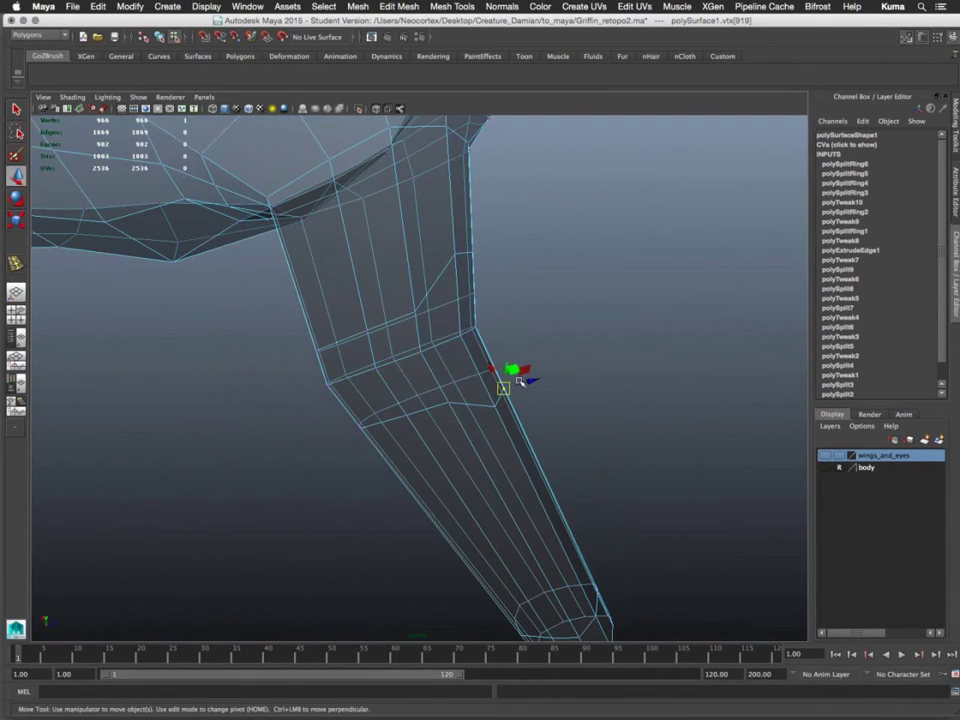
Widen the elbow loops beside the adjusted vertices by sliding the next upper-loop vertex up and the next lower-loop vertex down
left_click(414, 312)
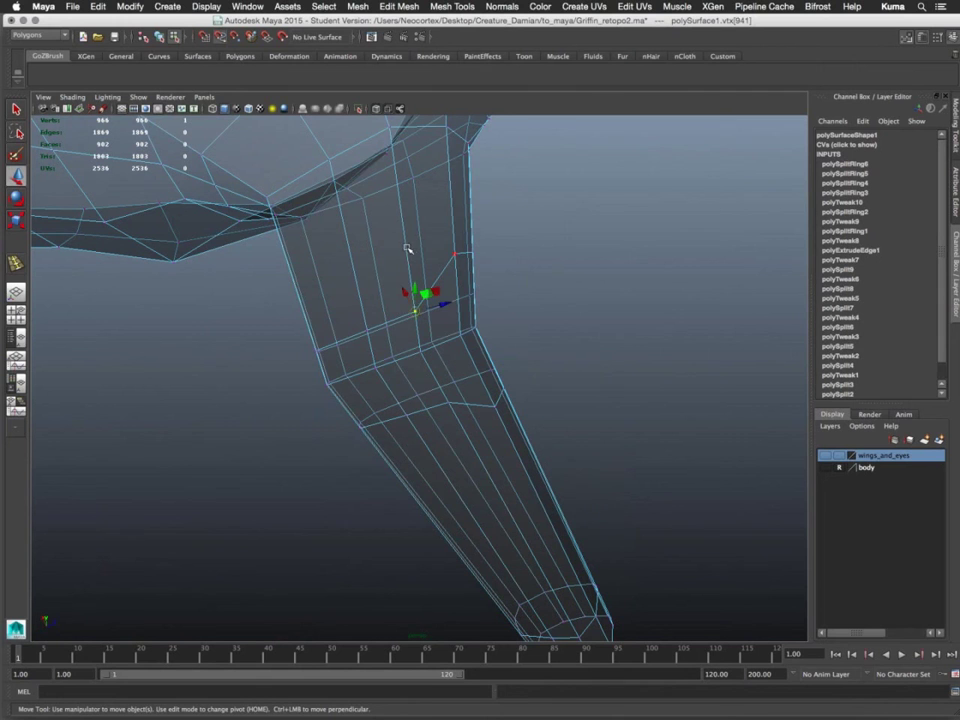
mouse_move(414, 311)
left_mouse_down()
mouse_move(407, 253)
mouse_move(413, 287)
left_mouse_up()
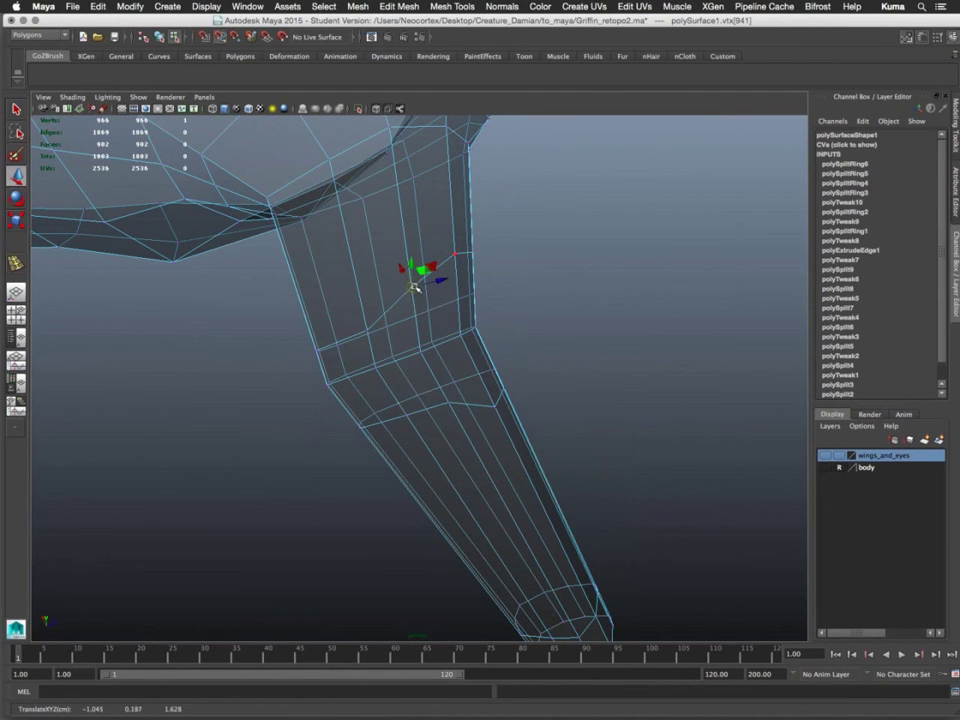
left_click(449, 403)
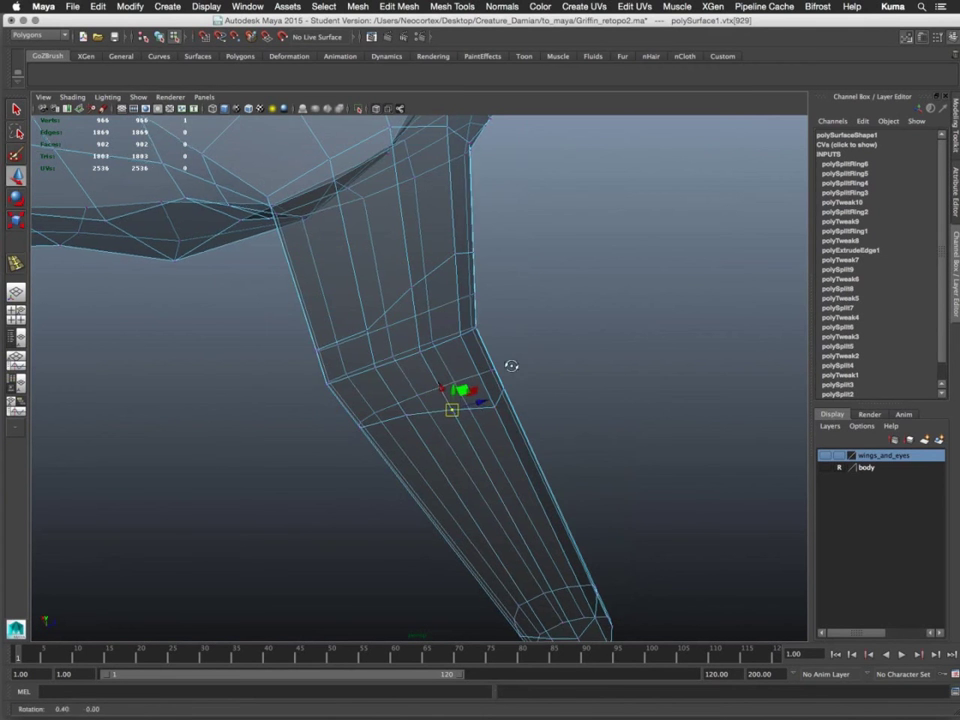
Slide the next vertices of the upper elbow loop toward the shoulder along their edges to smooth the loop's curve
left_click_drag(510, 366, 467, 311, "alt")
left_click(434, 316)
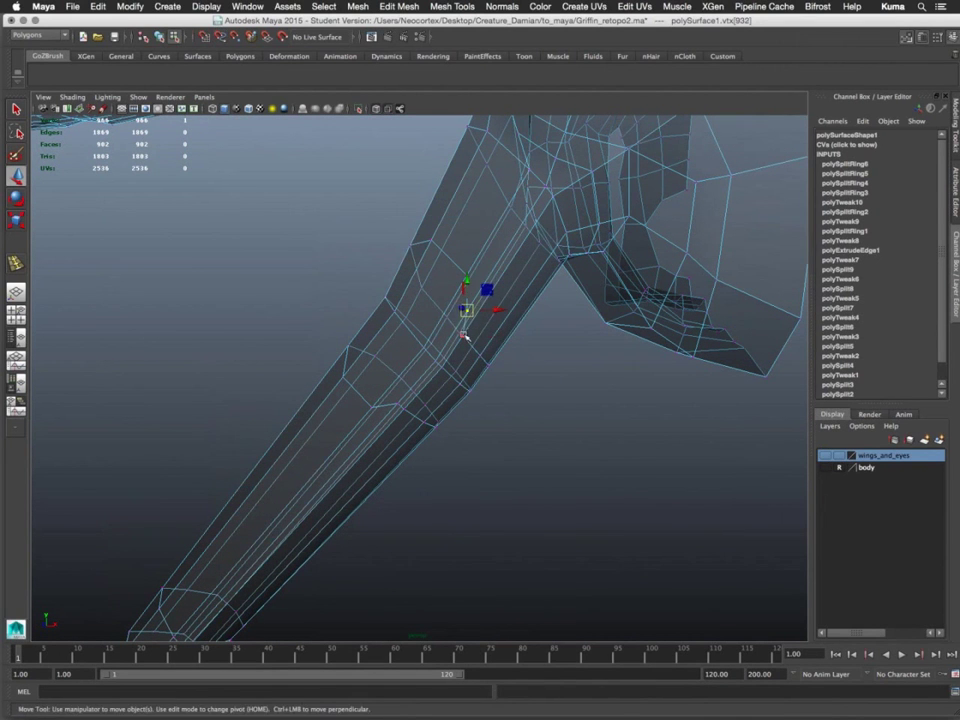
left_click(483, 303)
left_click_drag(483, 303, 474, 321)
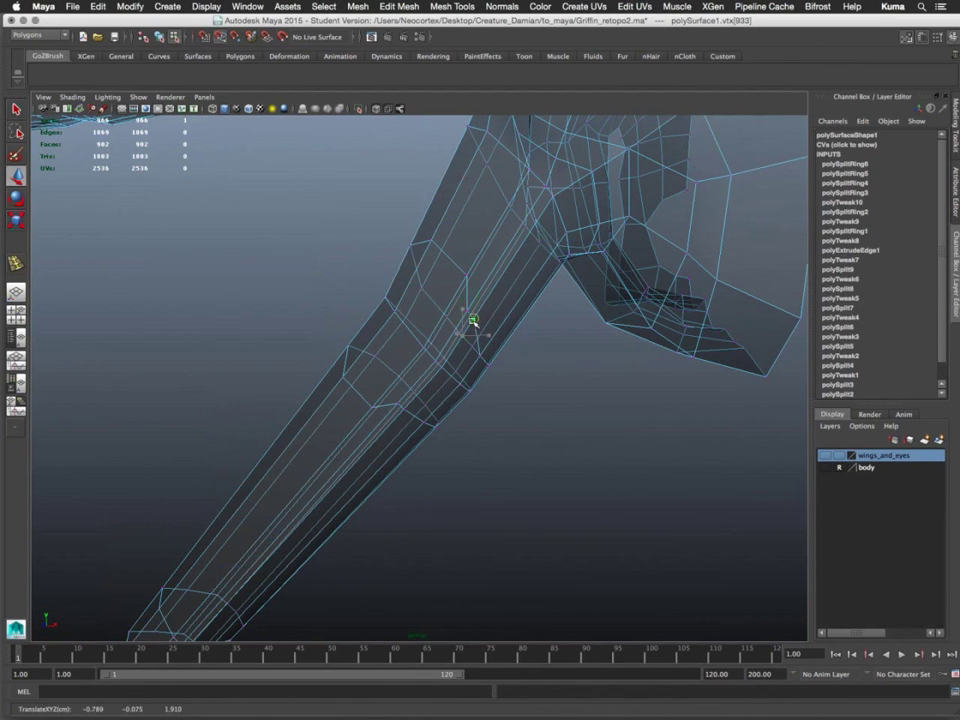
Slide two neighbouring vertices of the loop below the elbow slightly toward the wrist along their edges to even out its curve
left_click_drag(448, 424, 384, 388, "alt")
left_click(393, 380)
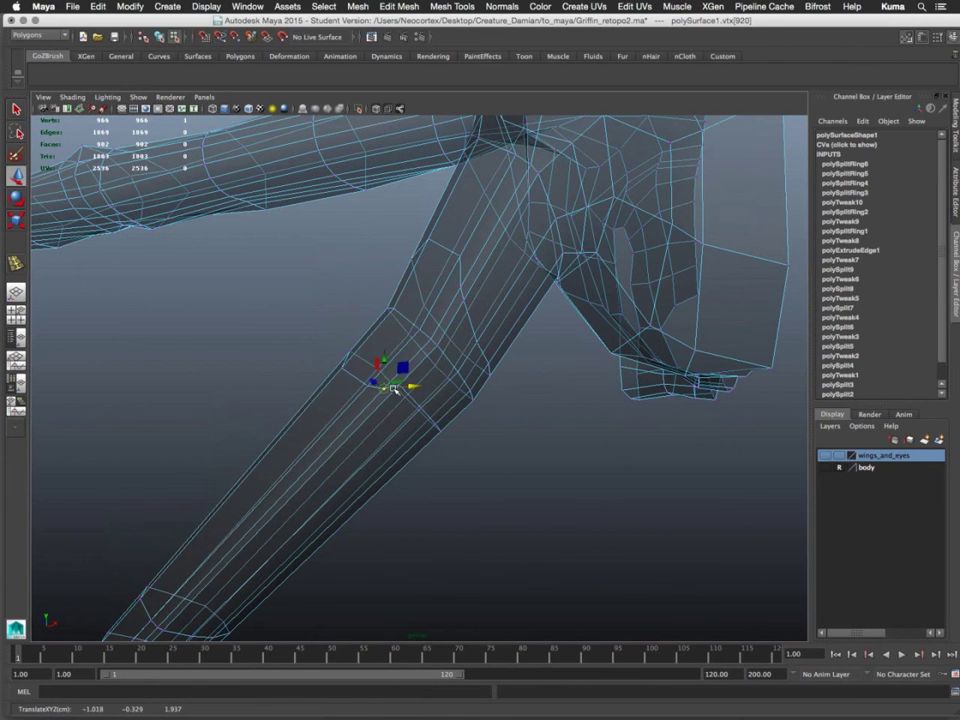
left_click(401, 384)
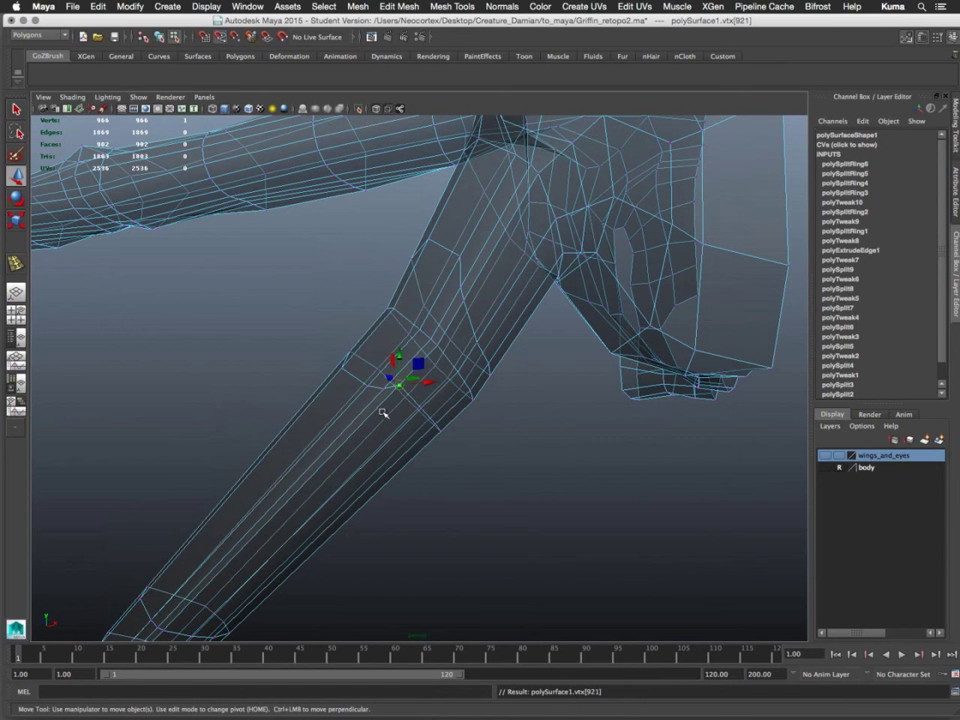
middle_click_drag(379, 405, 383, 403)
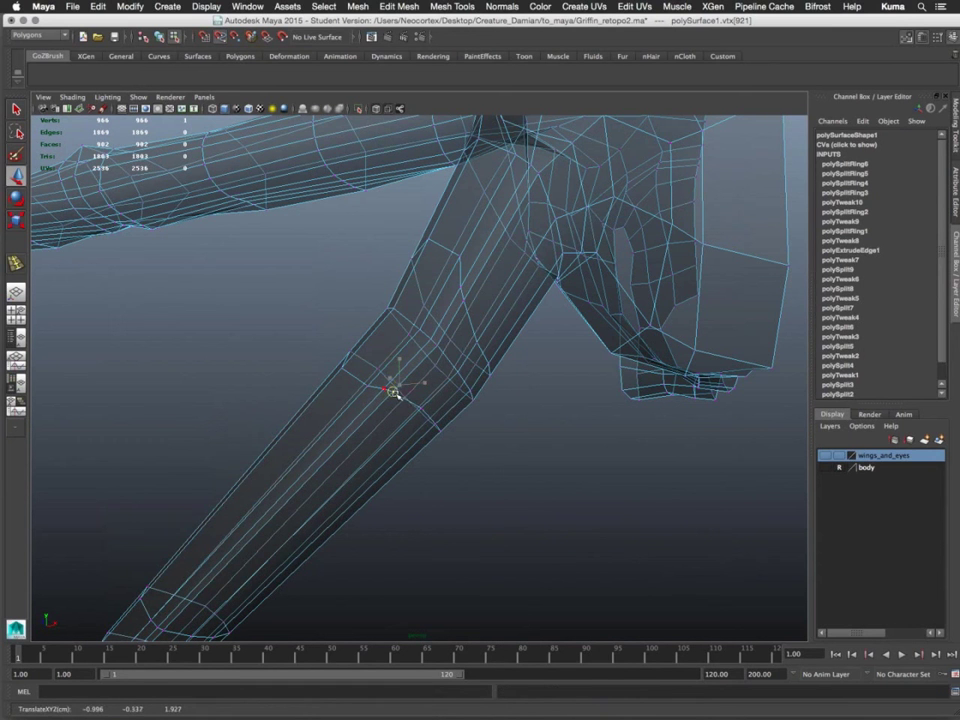
left_click_drag(300, 193, 570, 300, "alt")
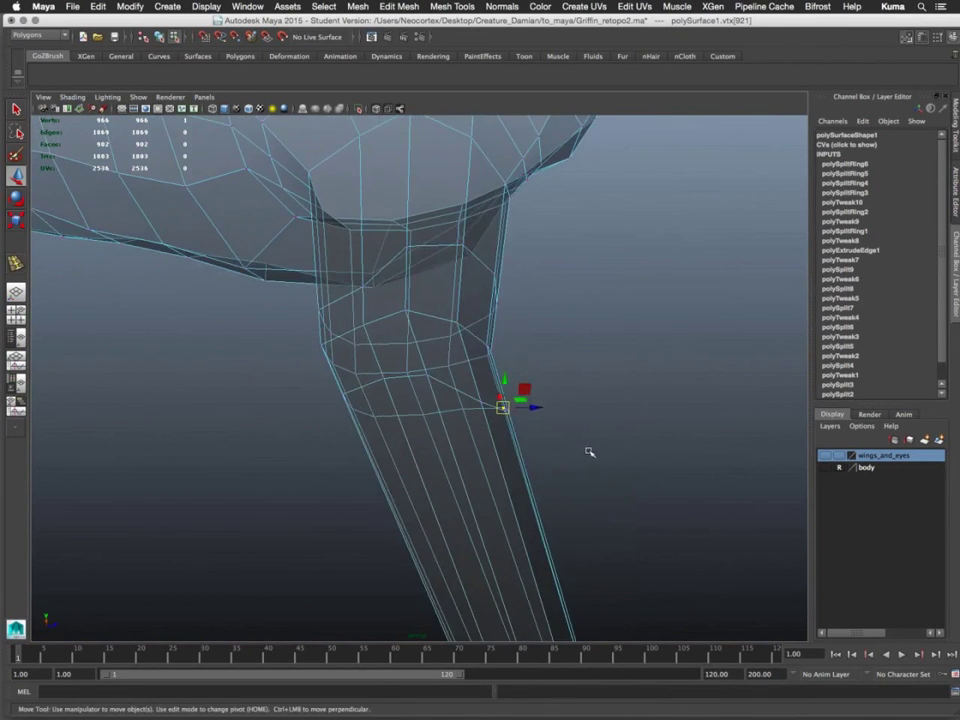
middle_click_drag(589, 452, 506, 391, "alt")
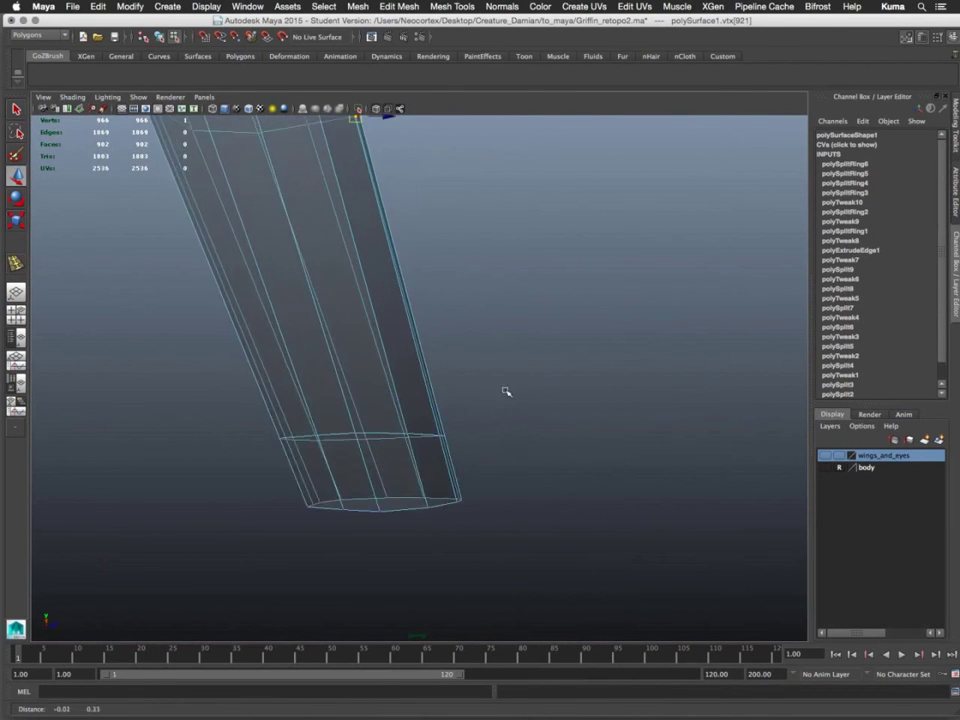
scroll(506, 391, "down", 5)
middle_click_drag(445, 320, 458, 547, "alt")
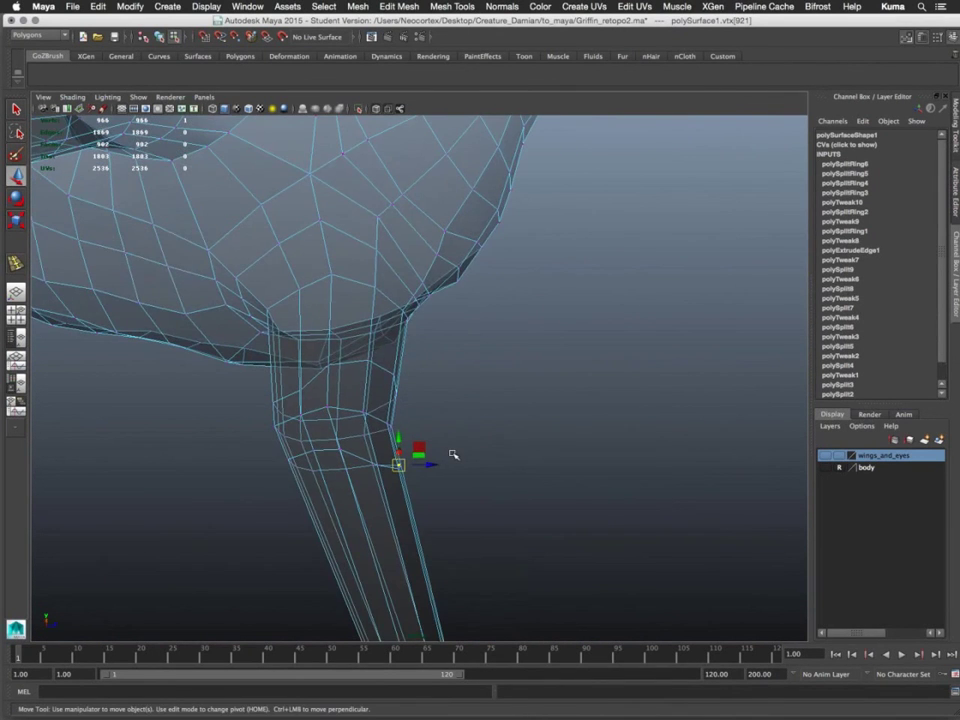